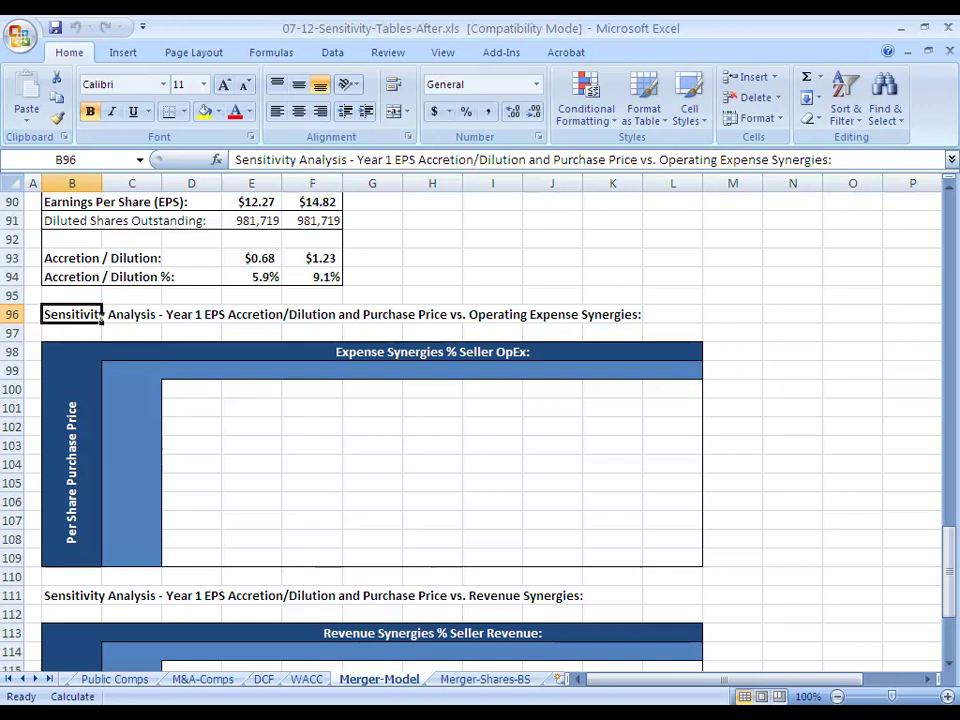
- Highlight the Accretion / Dilution and Accretion / Dilution % rows, 93 and 94, to review the model's results
key(Up)
key(Up)
key(Up)
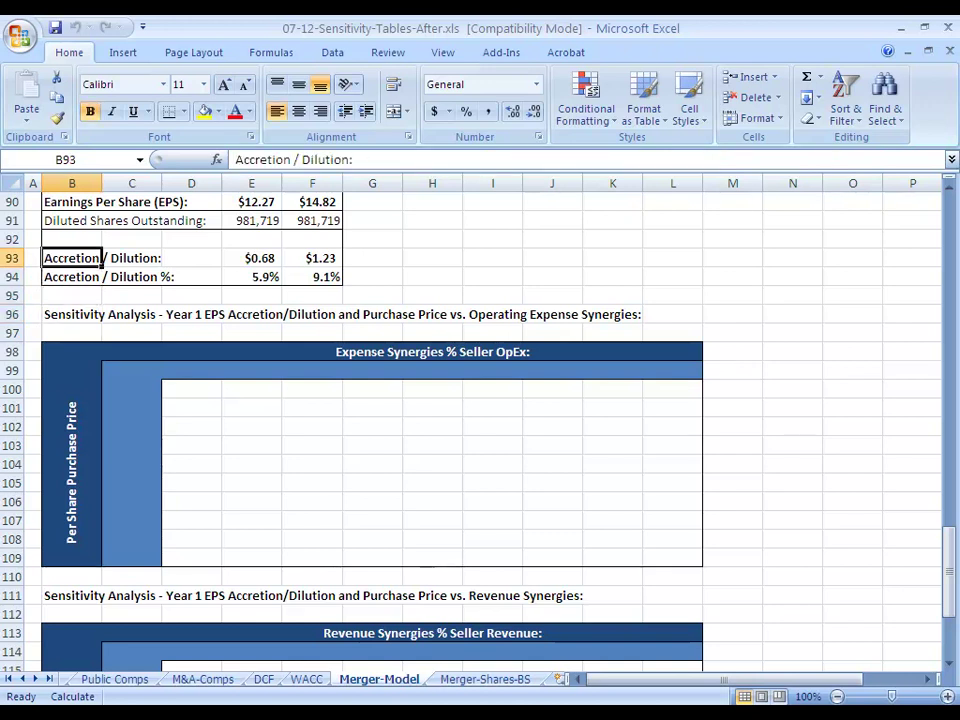
drag(12, 258, 14, 286)
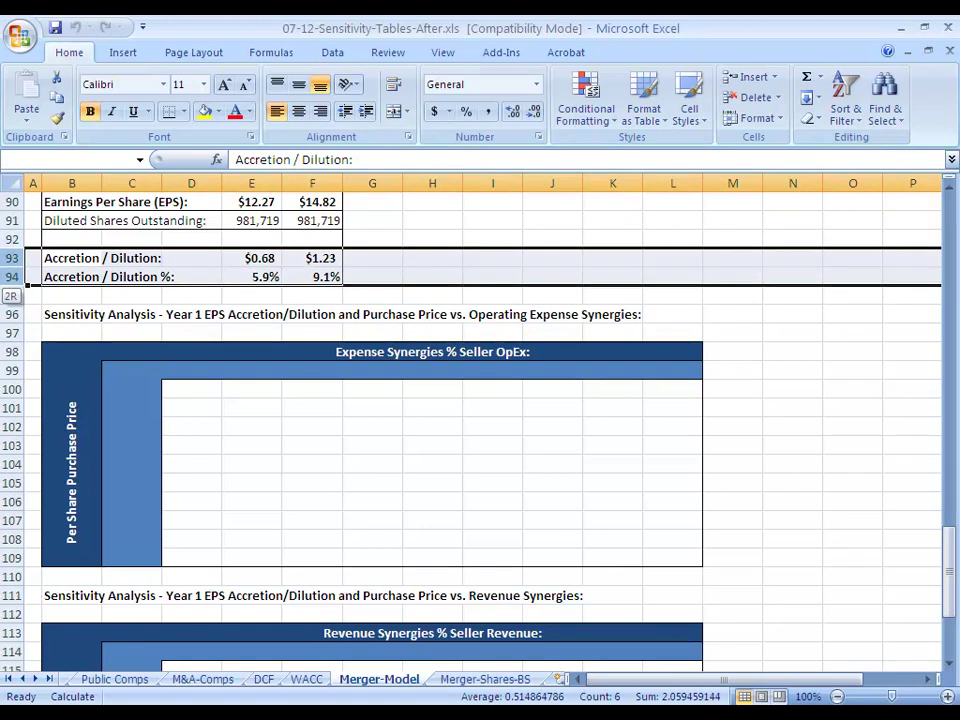
drag(14, 286, 14, 286)
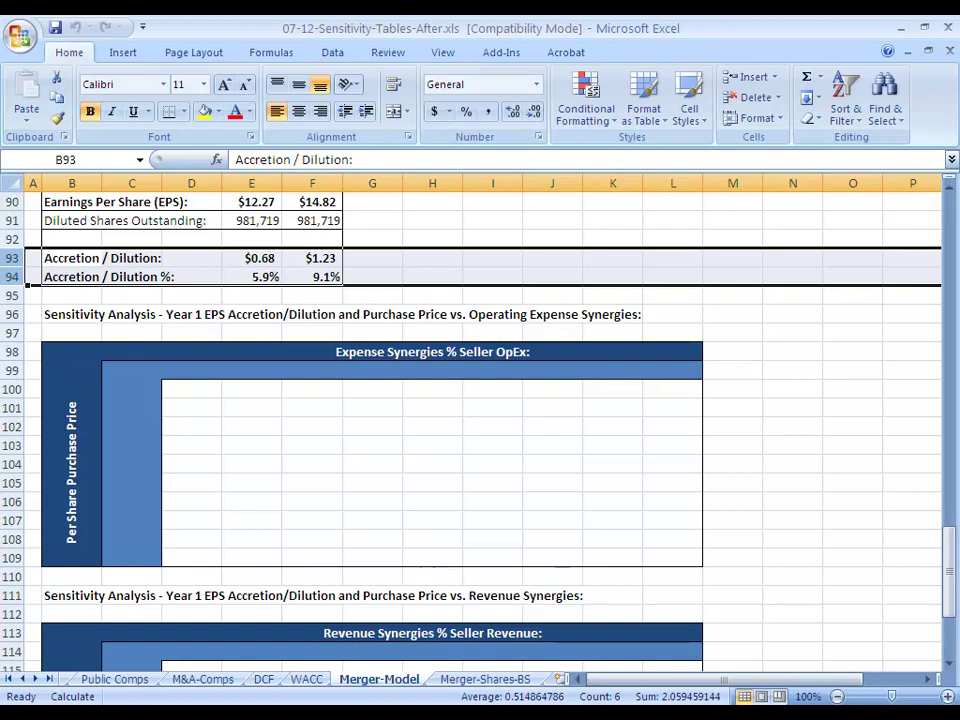
- Look back through the combined income statement and highlight the Revenue Synergies row, row 67
scroll(100, 300, up, 2)
click(72, 220)
click(72, 295)
click(72, 370)
click(72, 351)
key(Up)
key(Up)
key(Up)
key(Up)
key(Up)
key(Up)
key(Up)
key(Up)
key(Up)
key(Up)
key(Up)
key(Up)
key(Right)
key(Up)
key(Up)
key(Up)
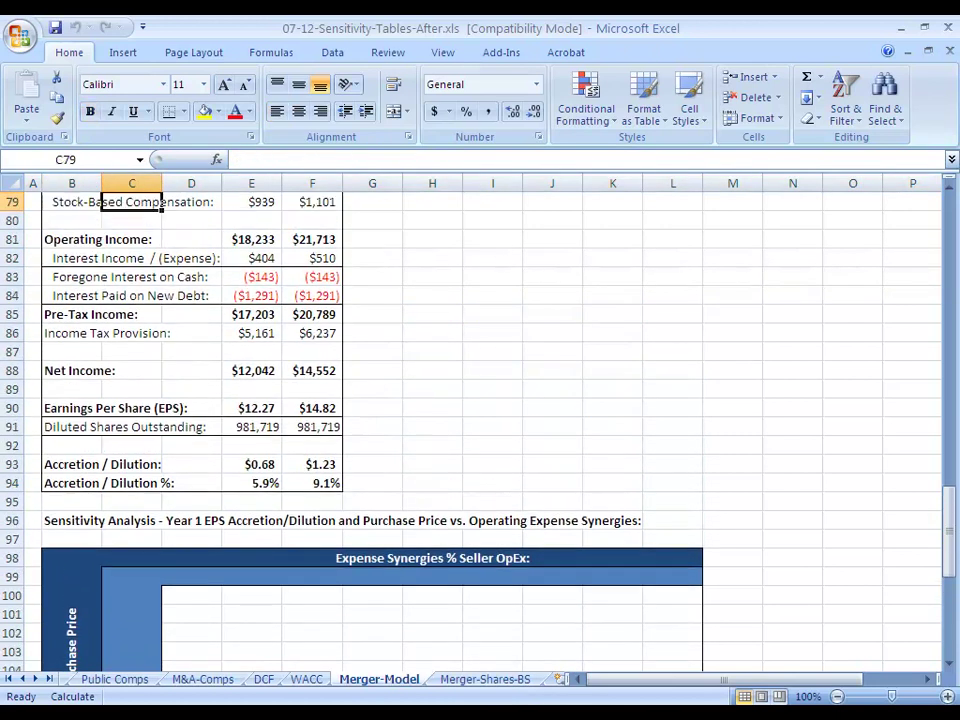
key(Up)
key(Up)
key(Up)
key(Up)
key(Up)
key(Left)
key(Up)
key(Up)
key(Up)
key(Up)
key(Up)
key(Up)
key(Up)
key(Up)
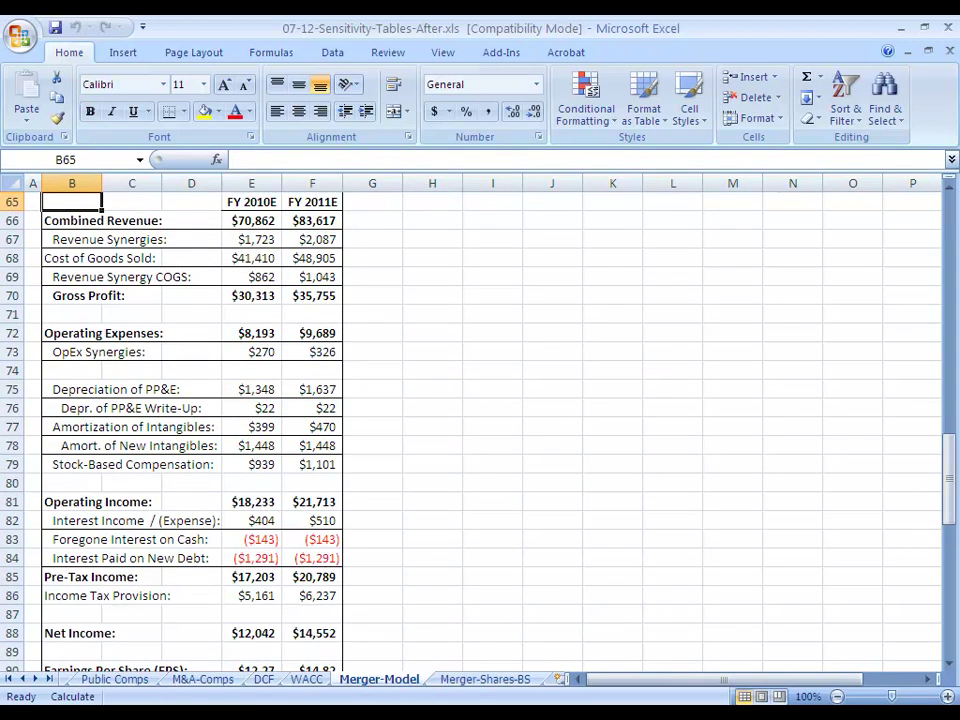
key(Down)
key(Down)
key(shift+space)
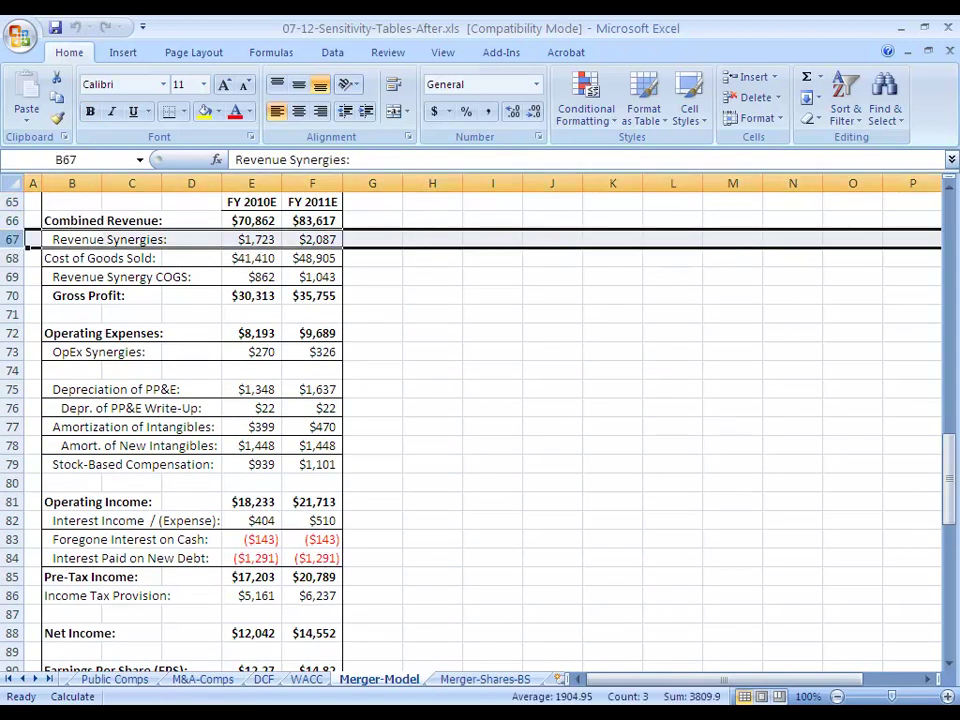
- Highlight the OpEx Synergies row, row 73, of the combined income statement
click(100, 296)
click(102, 333)
key(Down)
key(shift+space)
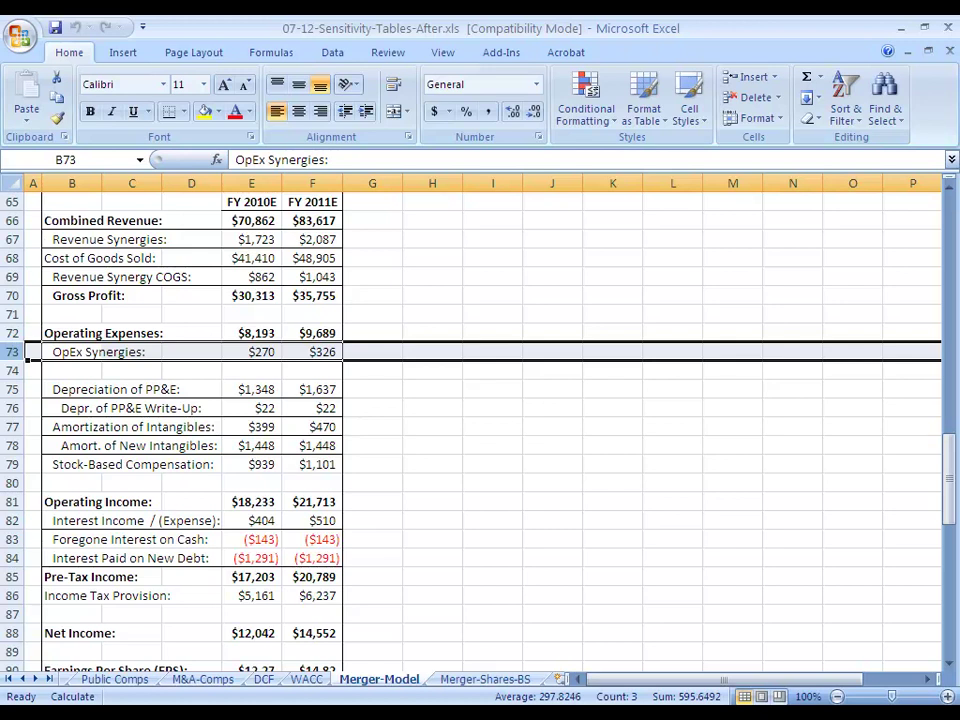
- Review the Transaction Assumptions at the start of the sheet, highlighting rows 7 to 10 with the per share purchase price and cash, debt and stock percentages
key(Left)
key(ctrl+Up)
key(Right)
key(Down)
key(Down)
key(Down)
key(Down)
key(Down)
key(Down)
key(Down)
key(Down)
key(Down)
key(Down)
key(Right)
key(Right)
key(Right)
key(Up)
key(Up)
key(Up)
key(Right)
key(Up)
key(Down)
key(Down)
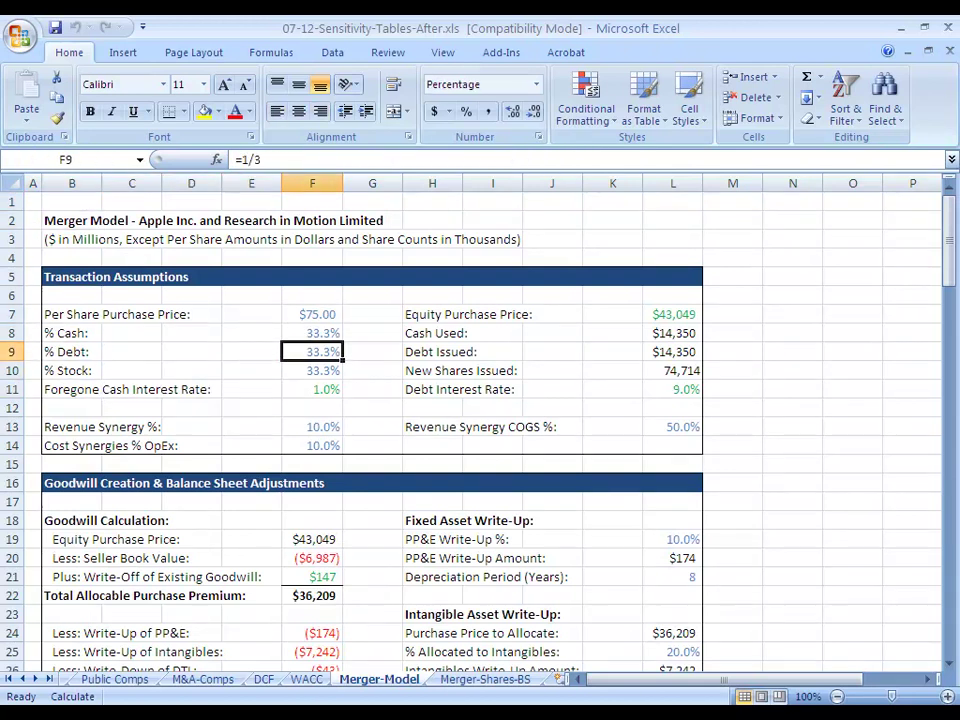
key(Down)
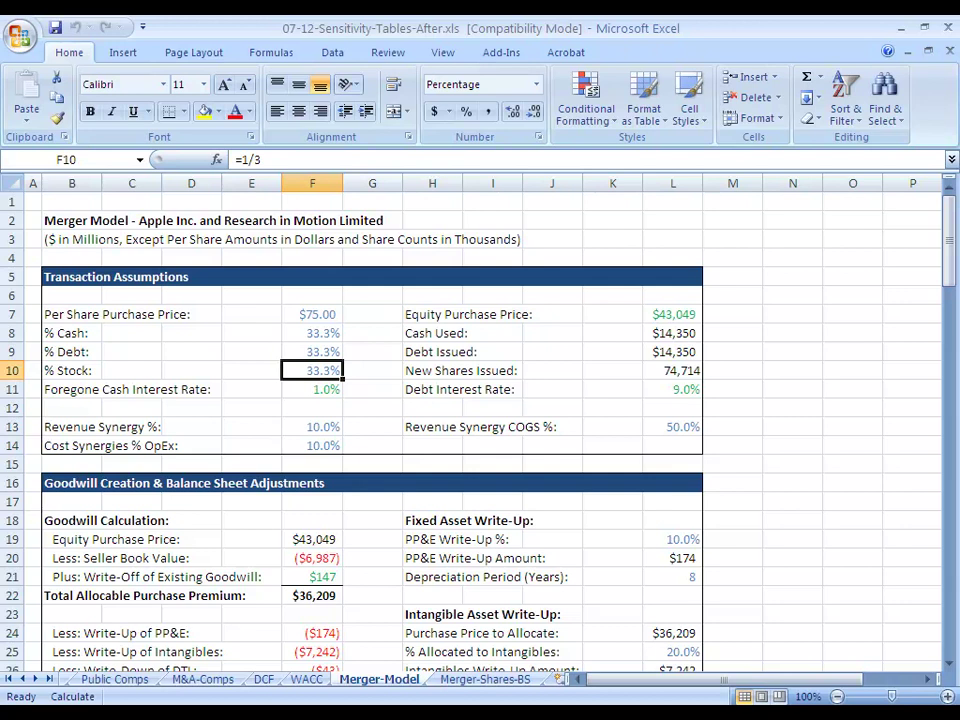
key(Up)
key(Up)
key(Up)
key(shift+space)
key(shift+Down)
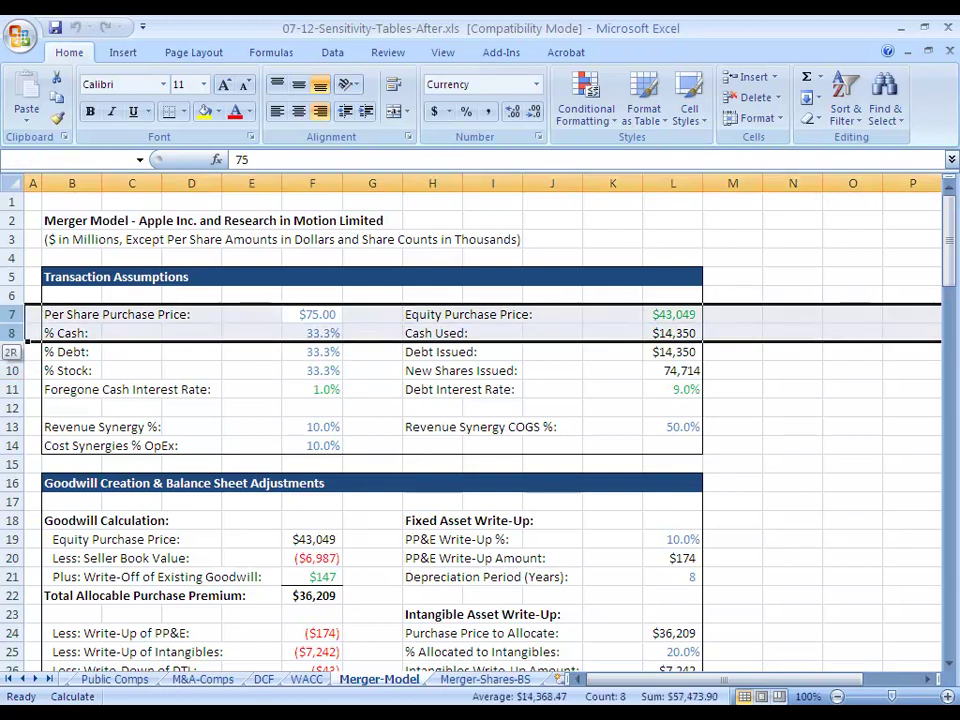
key(shift+Down)
key(shift+Down)
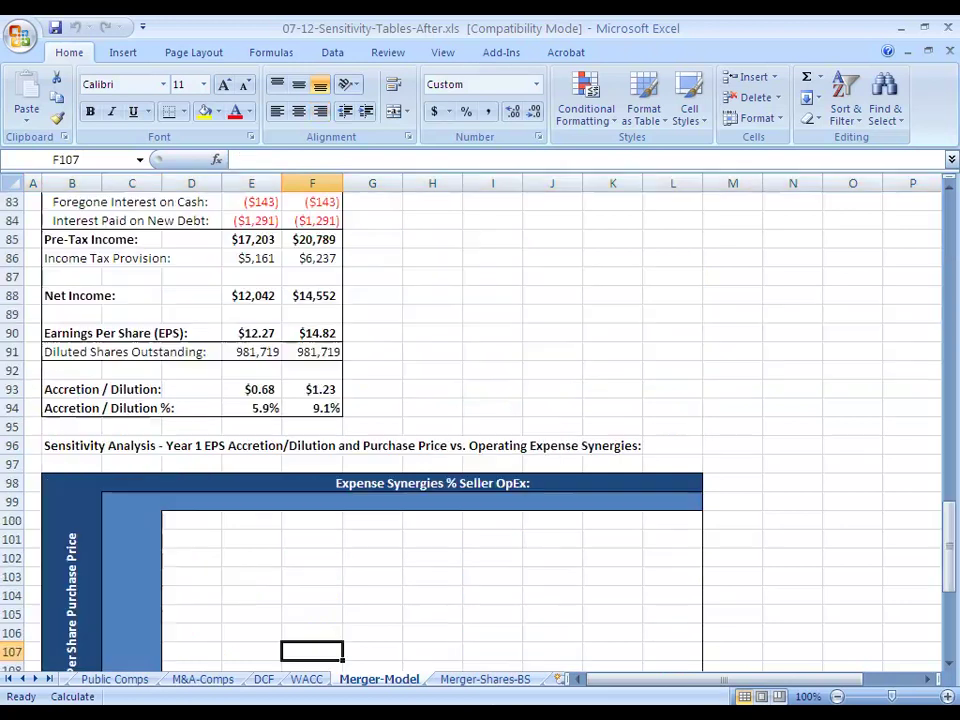
- Return to the empty sensitivity tables below the income statement and look over the expense and revenue synergy layouts
key(Left)
key(Down)
key(Down)
key(Down)
key(Down)
key(Down)
key(Down)
key(Down)
key(Left)
key(Left)
key(Up)
key(Up)
key(Up)
key(Up)
key(Up)
key(Up)
key(Up)
key(Up)
key(Up)
key(Up)
key(Up)
key(Up)
key(Up)
key(Up)
key(Up)
key(Up)
key(Up)
key(Up)
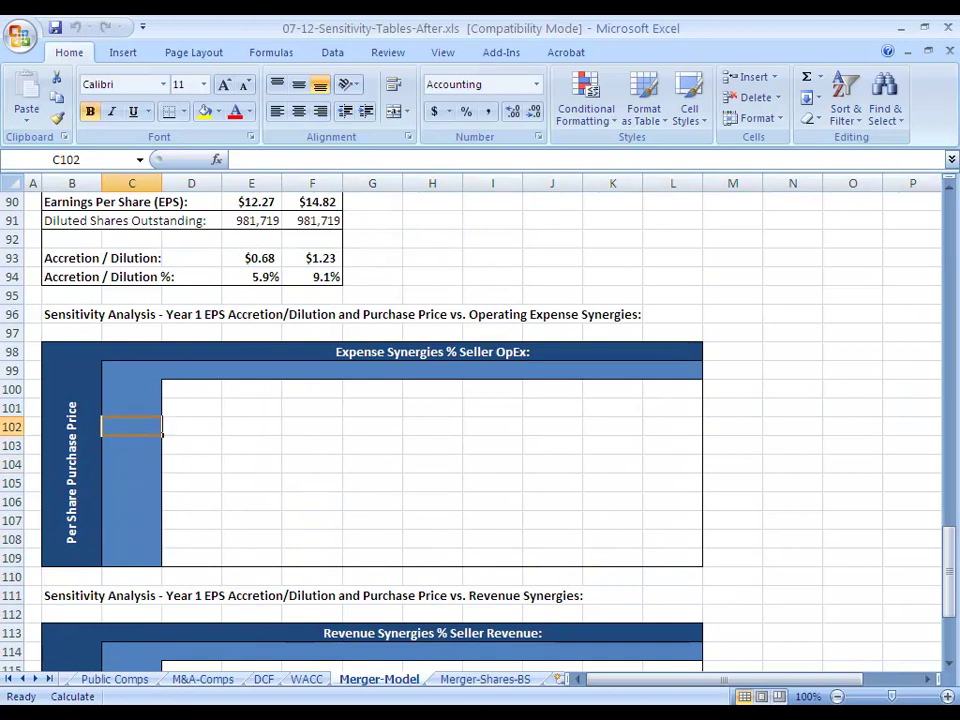
- Look at the finished Net Present Value sensitivity tables on the DCF sheet for reference, and return to the Merger-Model sheet
key(Left)
key(ctrl+Page_Up)
key(ctrl+Page_Up)
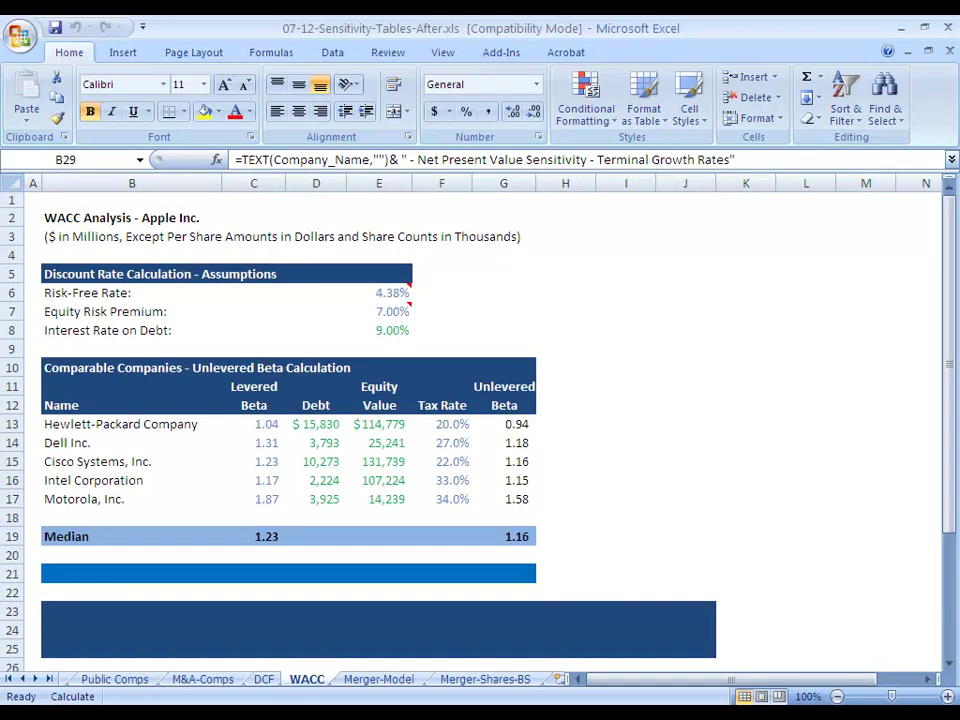
key(Down)
key(Up)
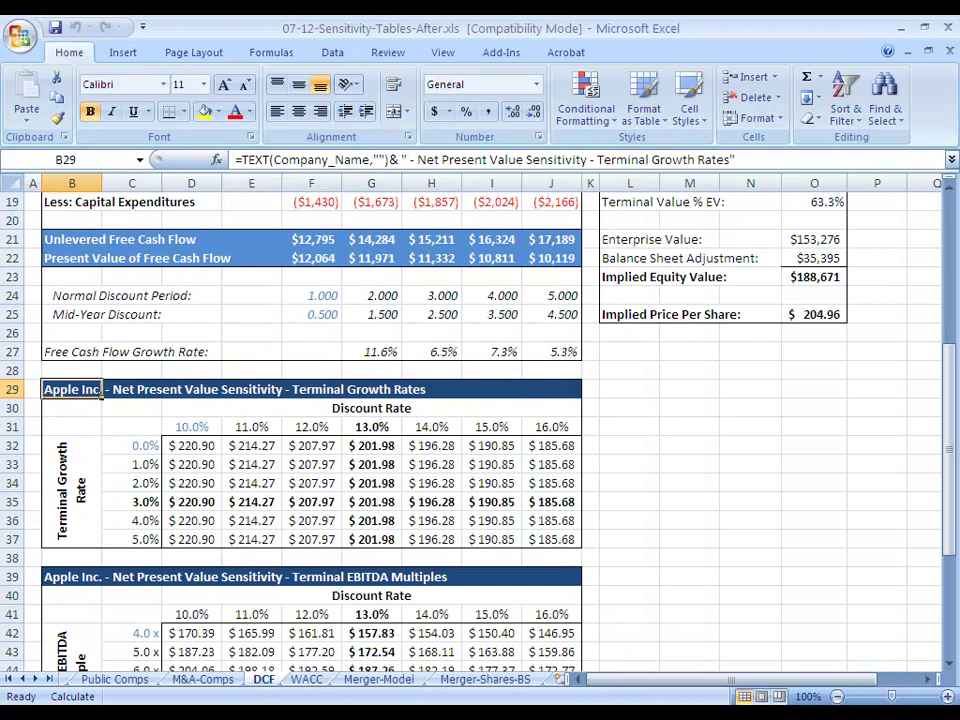
key(ctrl+Page_Down)
key(ctrl+Page_Down)
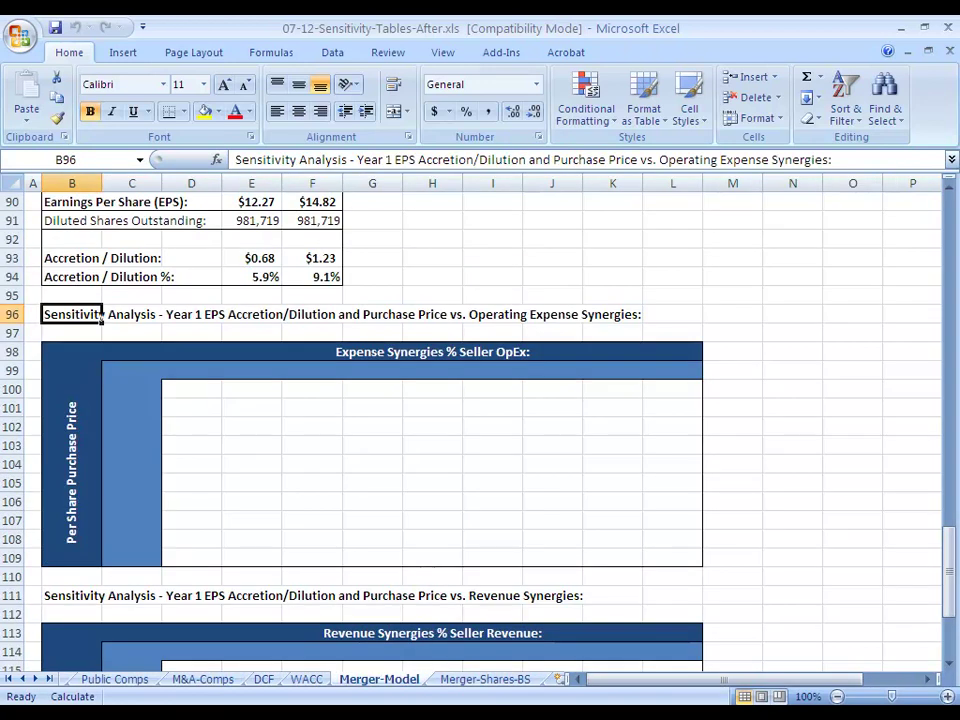
- Examine the row and column headings of the Per Share Purchase Price versus Expense Synergies table
key(Down)
key(Down)
key(Down)
key(Right)
key(Right)
key(Left)
key(Down)
key(Left)
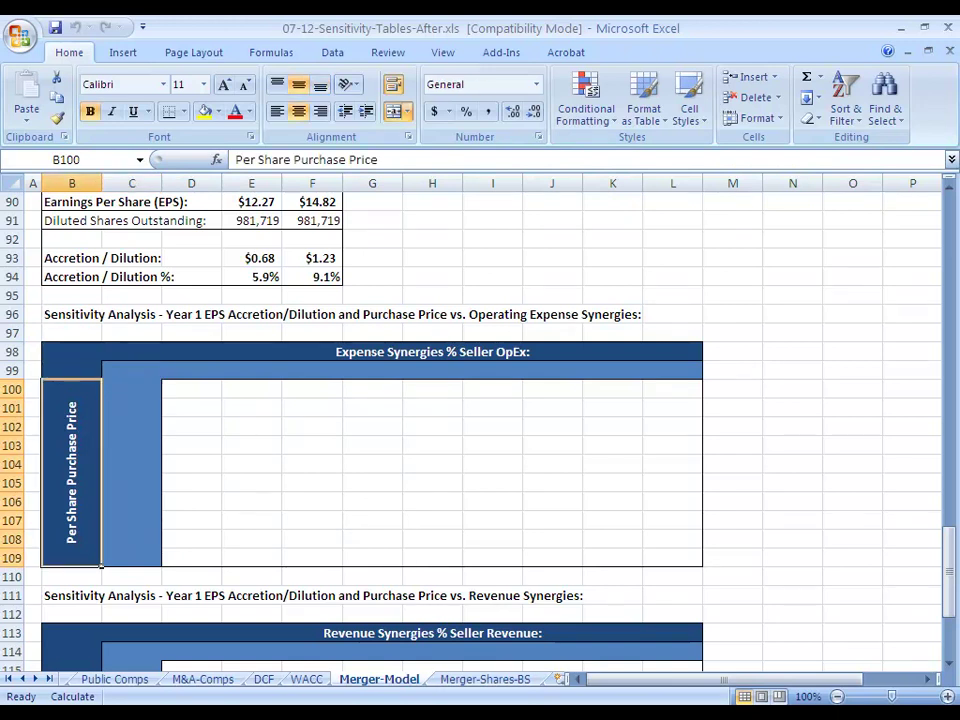
key(Up)
key(Right)
key(Right)
key(Up)
key(shift+Down)
key(Down)
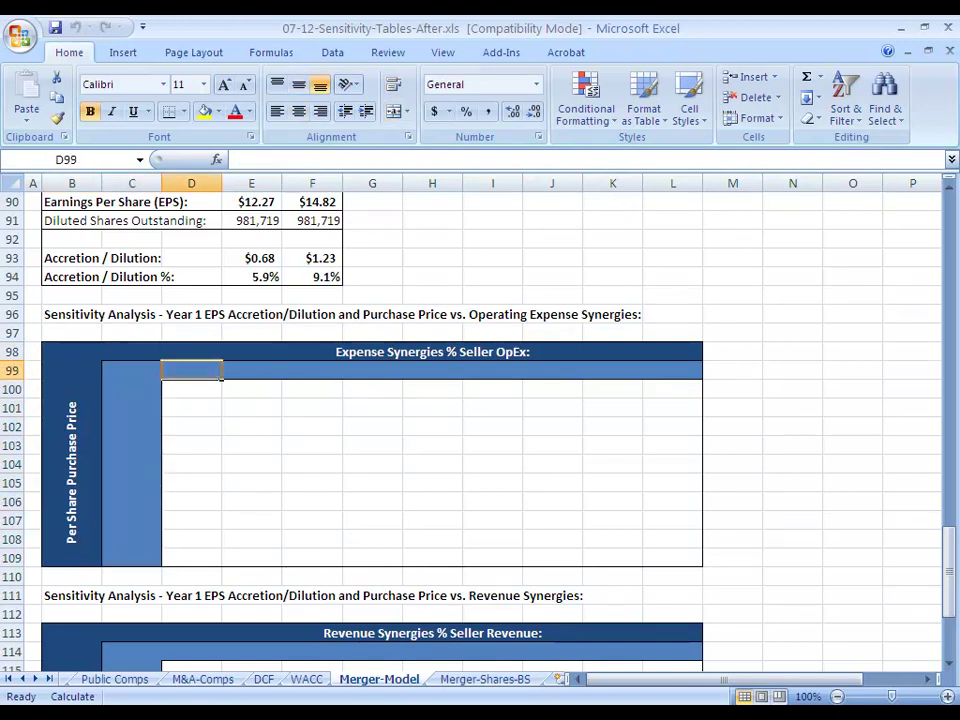
- Highlight the Expense Synergies % Seller OpEx heading across row 98 to identify the table's horizontal variable
key(Up)
key(shift+Right)
key(shift+Right)
key(shift+Right)
key(shift+Right)
key(shift+Right)
key(shift+Right)
key(shift+Right)
key(shift+Right)
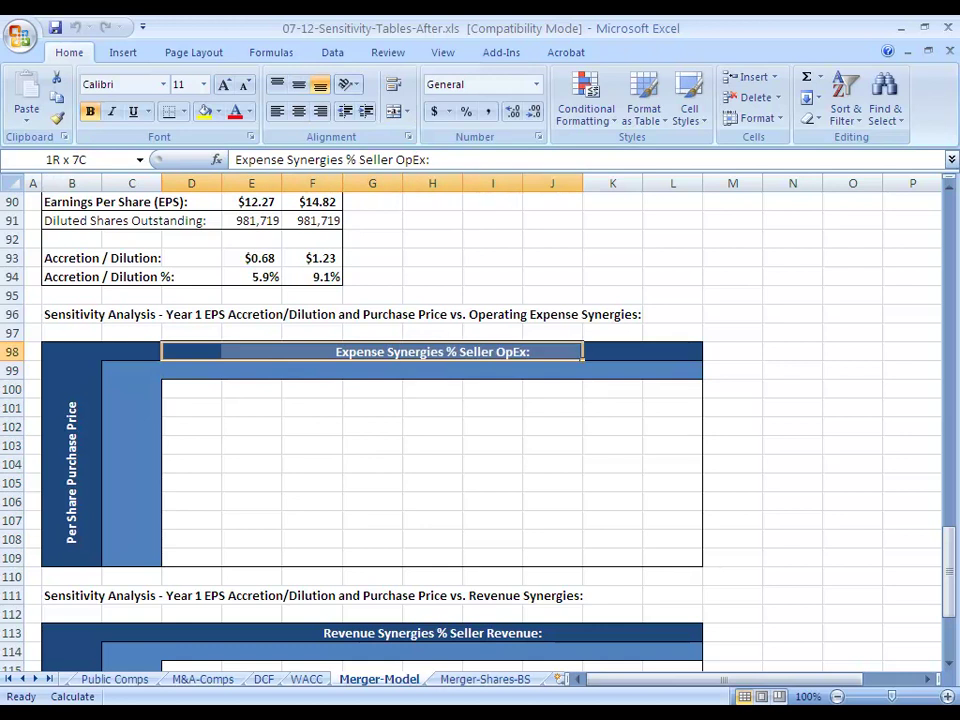
key(shift+Down)
- Highlight the empty Per Share Purchase Price input column, C100:C109, of the expense synergies table
key(Down)
key(Down)
key(Left)
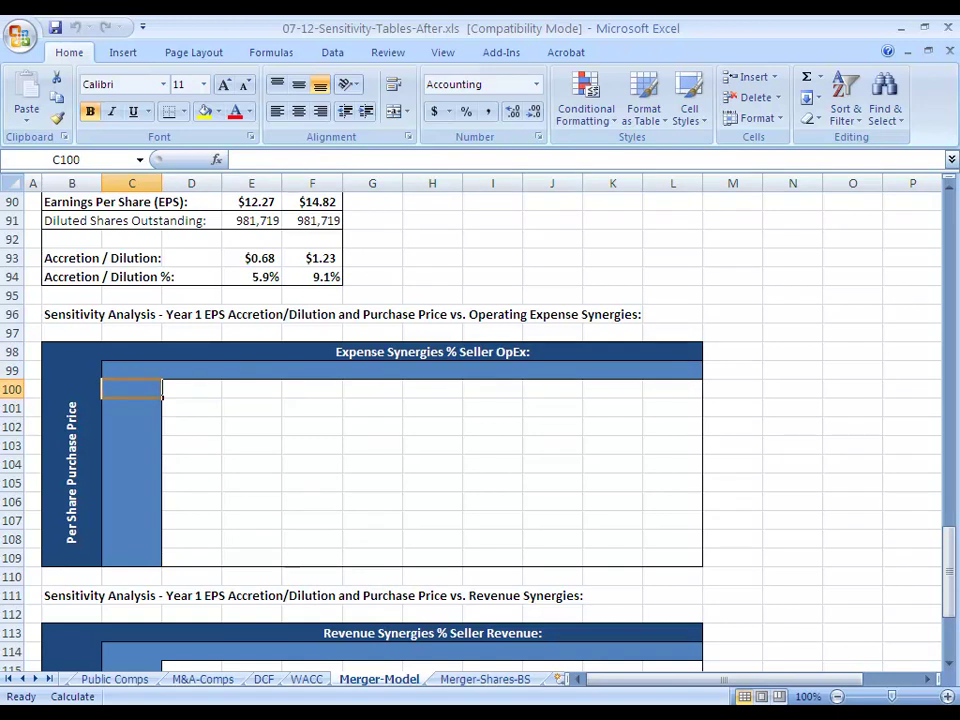
key(shift+Down)
key(shift+Down)
key(shift+Down)
key(shift+Down)
key(shift+Down)
key(shift+Down)
key(shift+Down)
key(shift+Down)
key(shift+Down)
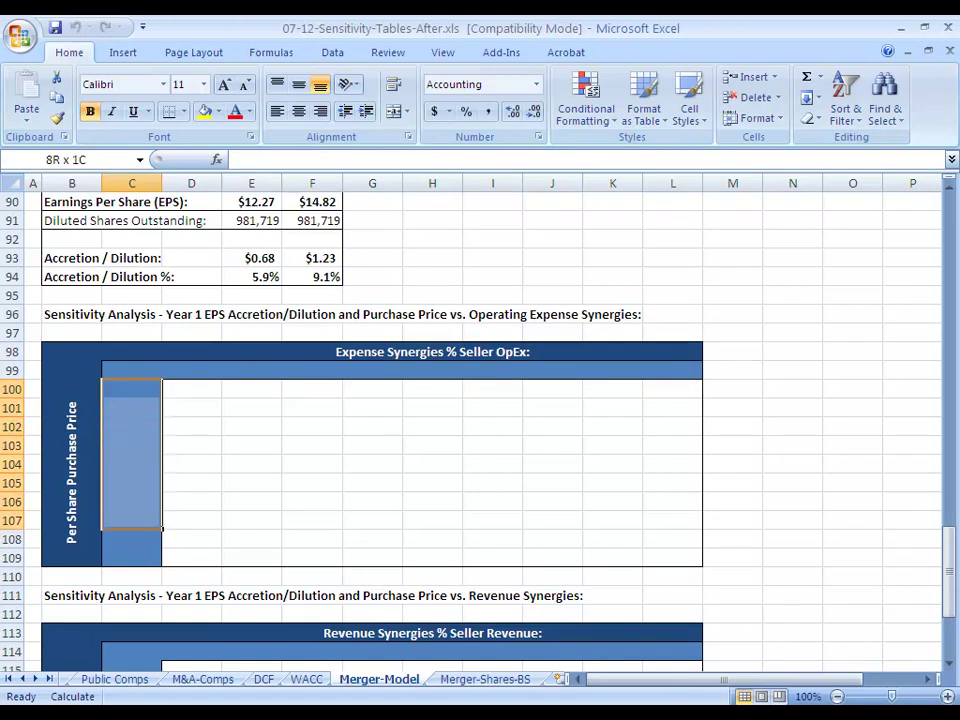
- Highlight the empty Expense Synergies input row, D99:L99, at the head of the first sensitivity table
key(Right)
key(Up)
key(shift+Right)
key(shift+Right)
key(shift+Right)
key(shift+Right)
key(shift+Right)
key(shift+Right)
key(shift+Right)
key(shift+Right)
- Select the lowest Per Share Purchase Price input cell, C109, in the expense synergies table
key(Down)
key(Left)
key(Down)
key(Down)
key(Down)
key(Down)
key(Down)
key(Down)
key(Down)
key(Down)
key(Down)
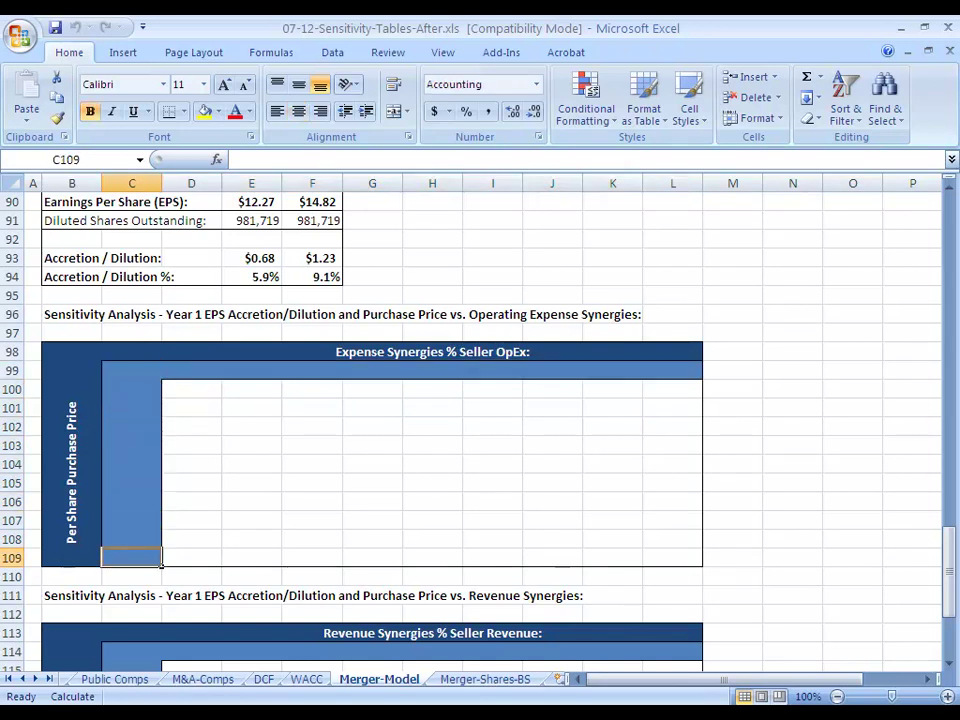
- Check the seller's current Share Price in row 8 of the Merger-Shares-BS sheet as the floor for the purchase prices
key(ctrl+Page_Down)
key(ctrl+Up)
key(ctrl+Up)
key(ctrl+Up)
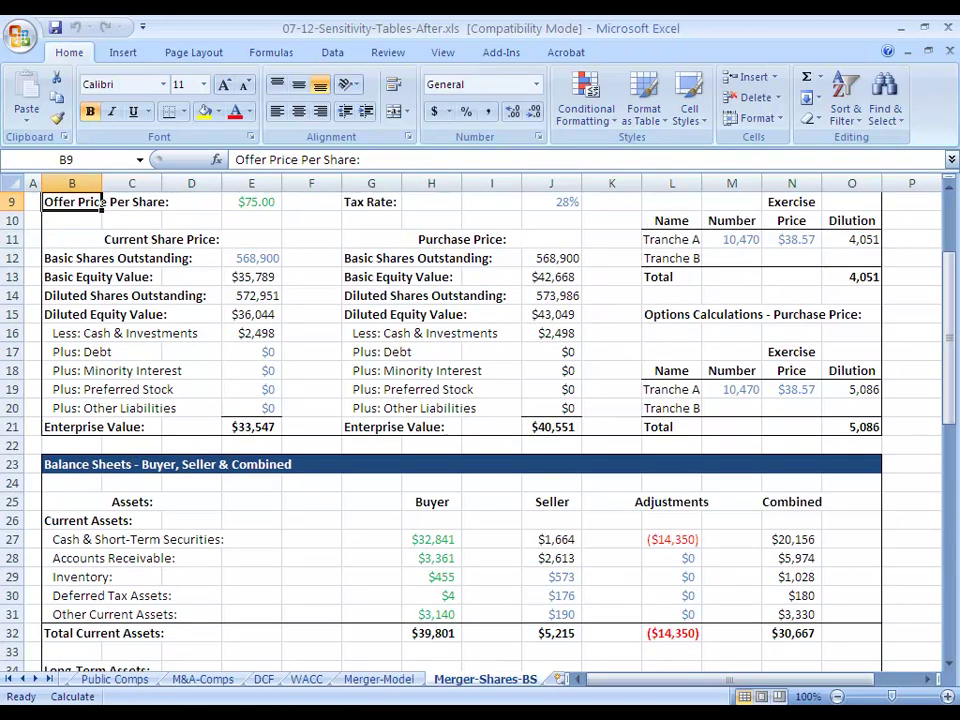
key(ctrl+Up)
key(ctrl+Up)
key(ctrl+Up)
key(ctrl+Up)
key(ctrl+Up)
key(ctrl+Down)
key(ctrl+Down)
key(ctrl+Down)
key(ctrl+Down)
key(Down)
key(Down)
key(Right)
key(Right)
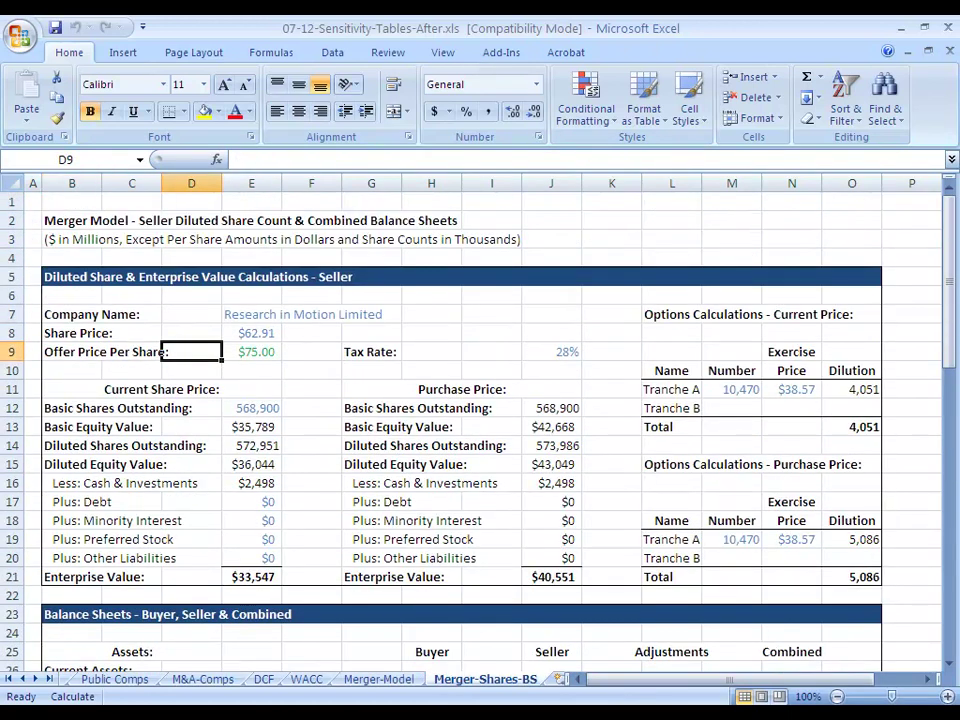
key(Right)
key(Up)
key(Up)
key(Down)
key(shift+space)
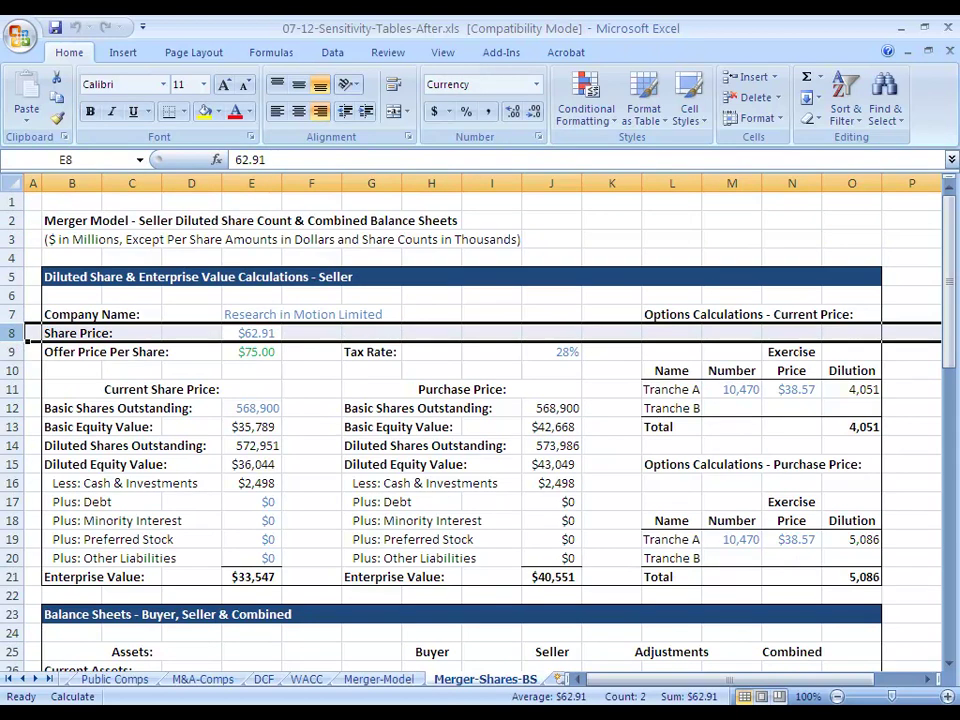
- Return to the Merger-Model sheet and enter 65 as the lowest Per Share Purchase Price in C109
key(ctrl+Page_Up)
key(Right)
key(Left)
text(65)
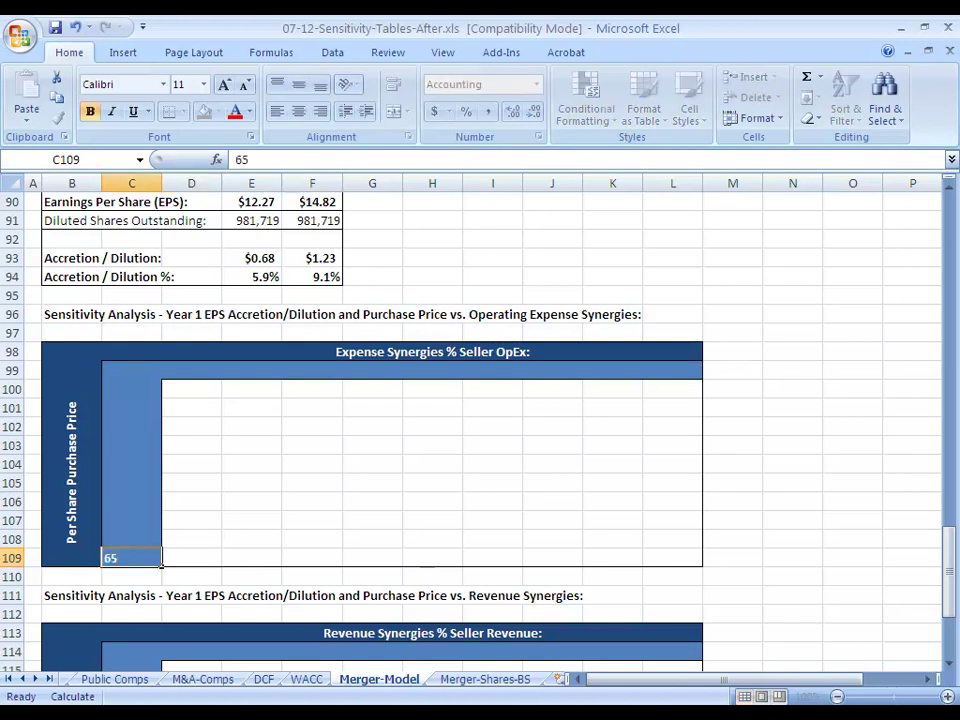
key(ctrl+Return)
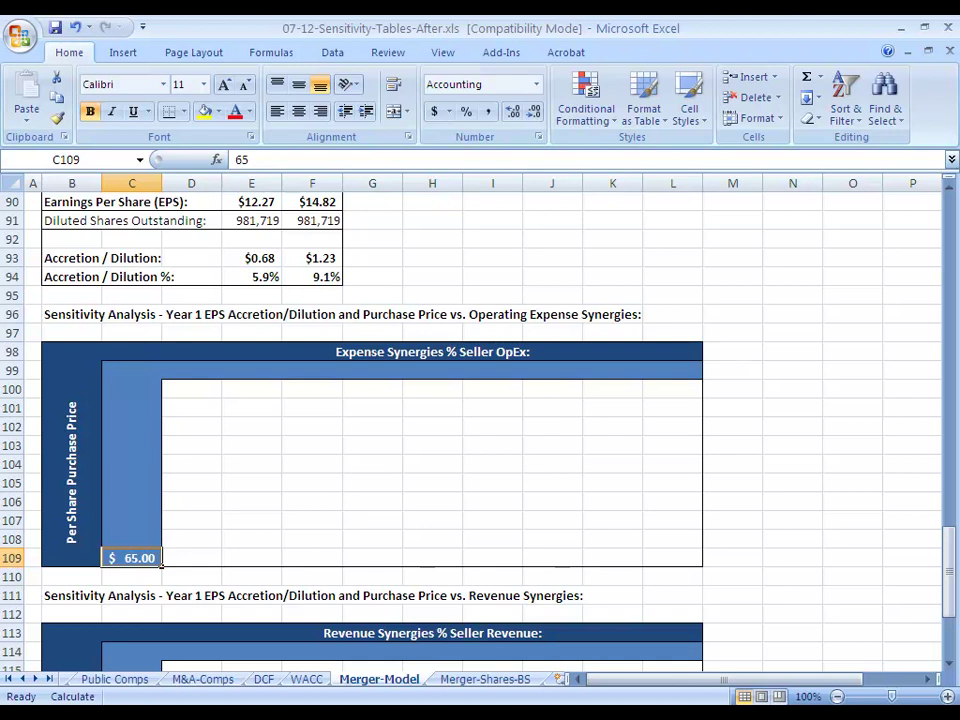
- Enter =C109+5 in C108 so the purchase price rises in steps of $5
key(Up)
text(=)
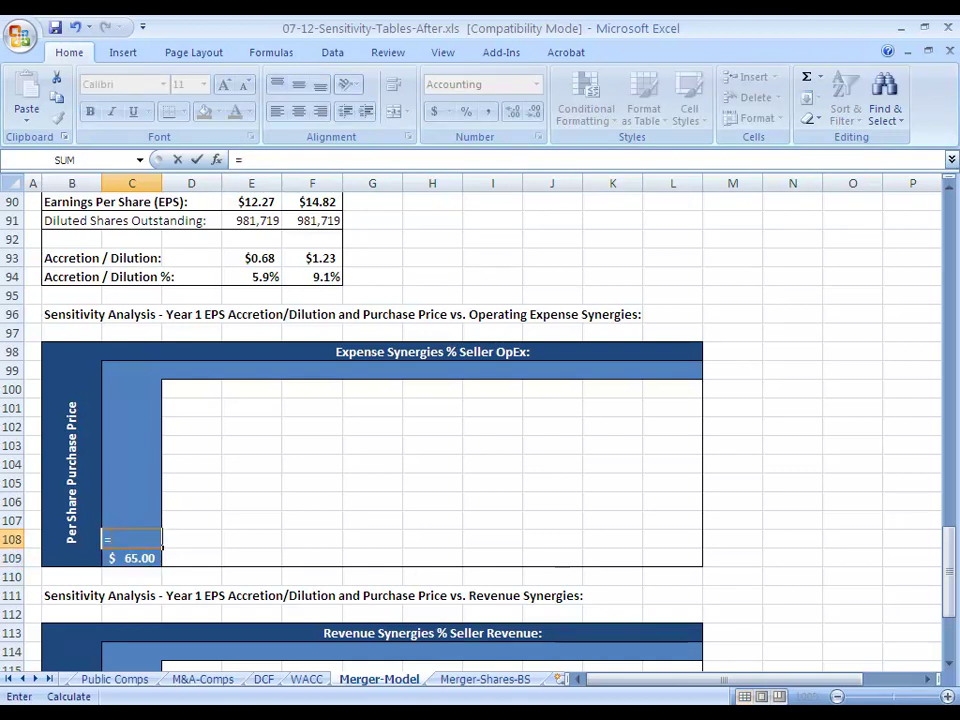
key(Down)
text(+5)
key(ctrl+Return)
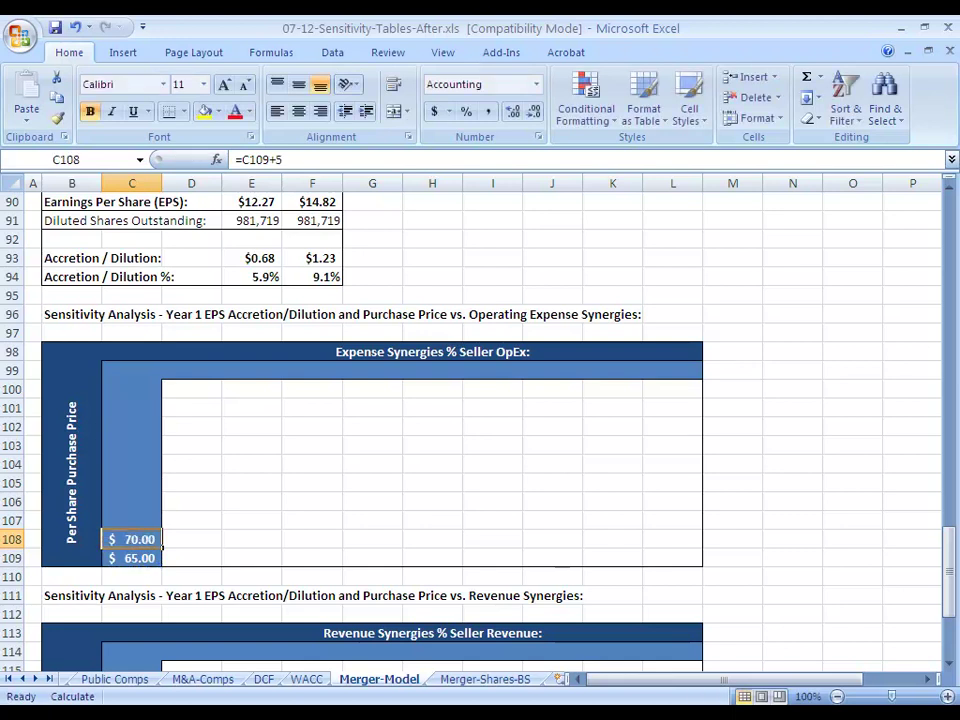
- Copy the formula in C108 up through C100, pasting formulas only, to fill the purchase price column
key(shift+Up)
key(shift+Up)
key(shift+Up)
key(shift+Up)
key(shift+Up)
key(shift+Up)
key(shift+Up)
key(shift+Up)
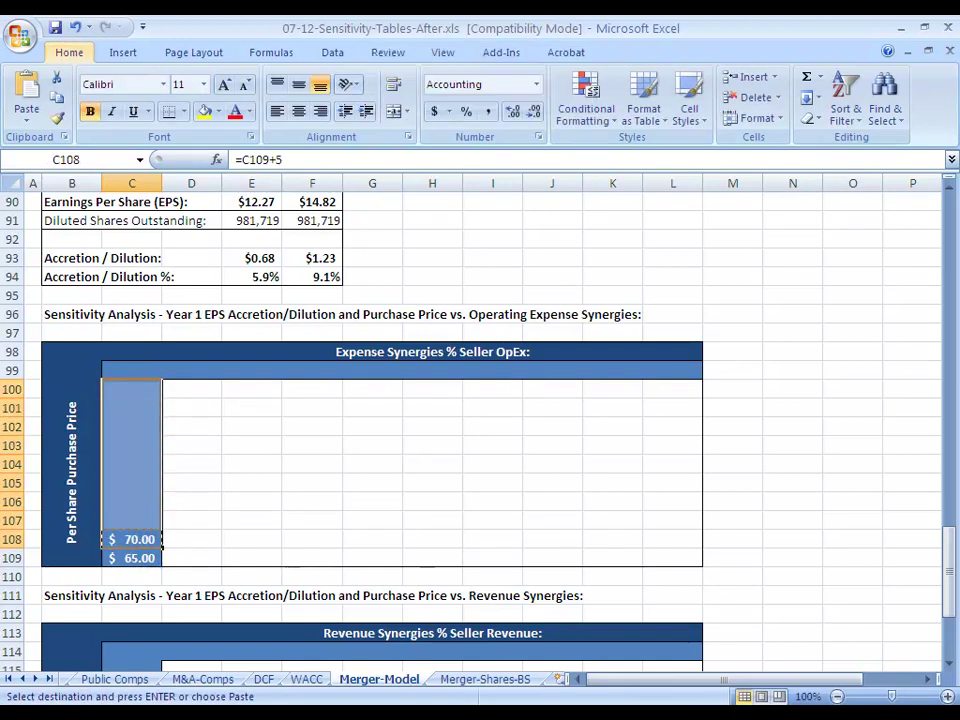
key(alt+e)
key(s)
key(f)
key(Return)
key(Right)
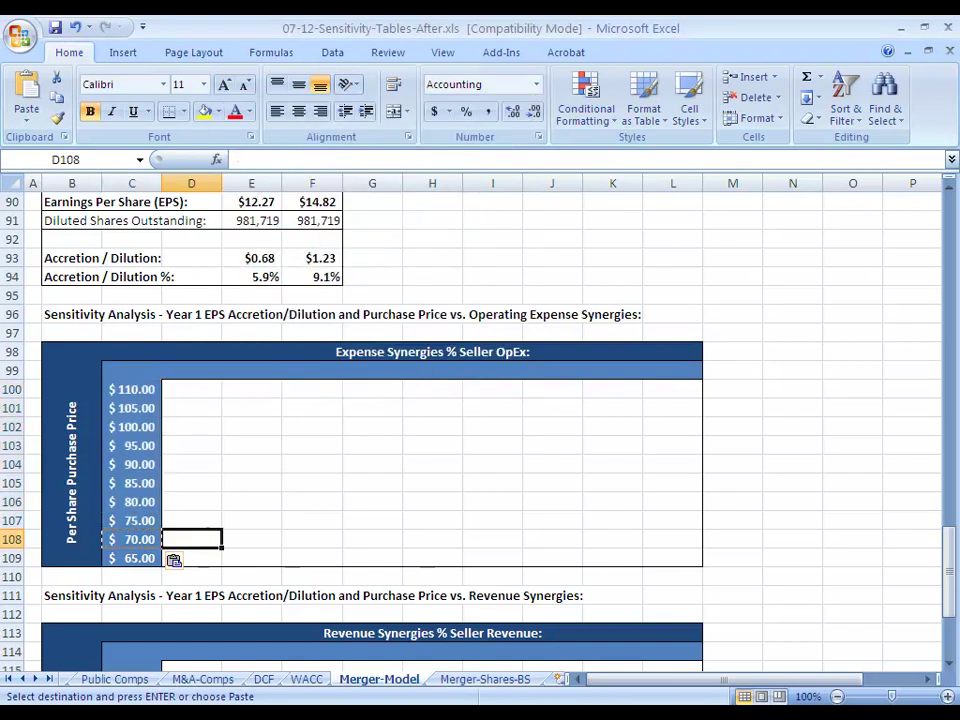
key(Escape)
- Review the purchase price steps filled in along C100:C109
key(Left)
key(Up)
key(Up)
key(Up)
key(Up)
key(Up)
key(Up)
key(Up)
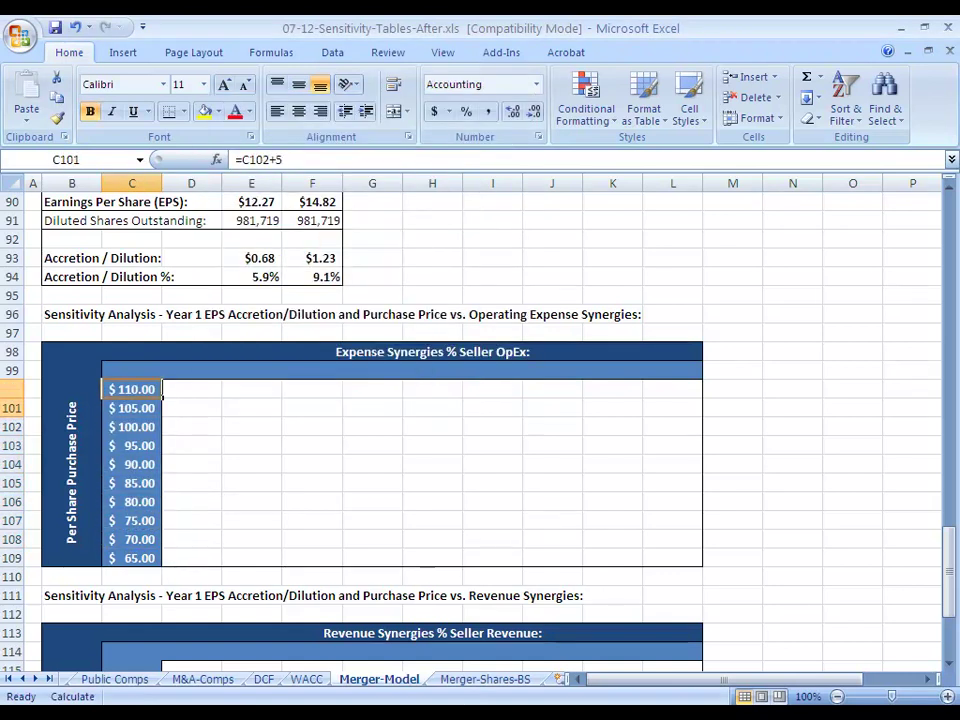
key(Down)
key(Down)
key(Down)
key(Down)
key(Down)
key(Down)
key(Up)
key(Up)
key(Up)
key(Up)
key(Up)
key(Up)
key(Up)
key(Up)
- Check the Cost Synergies % OpEx transaction assumption and set the first expense synergies percentage, D99, to 0%
key(Down)
key(Down)
key(Right)
key(Up)
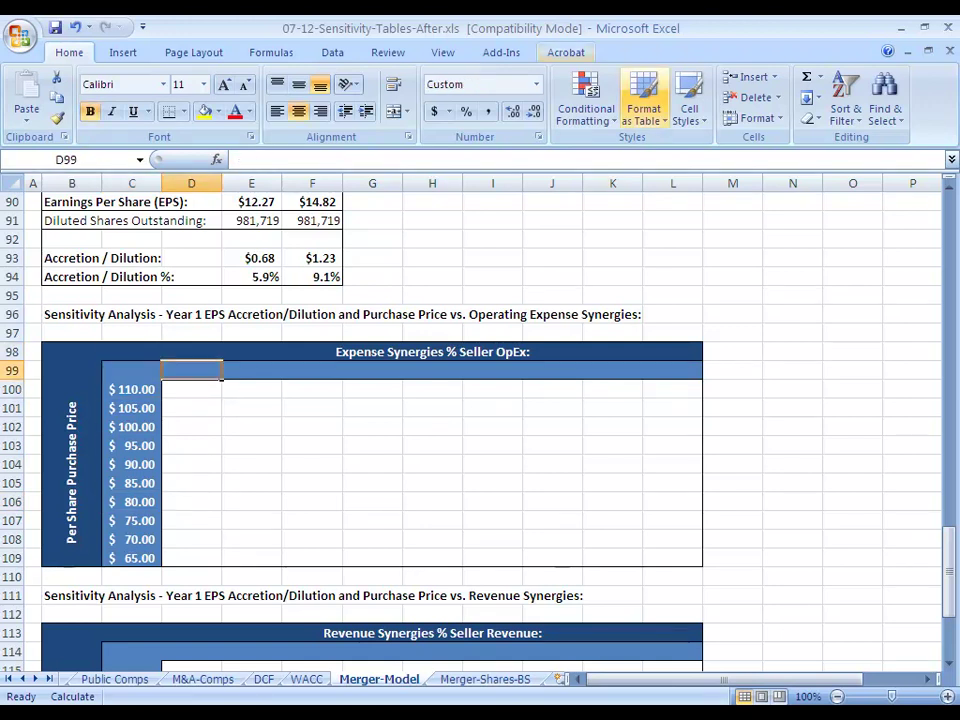
drag(948, 575, 948, 236)
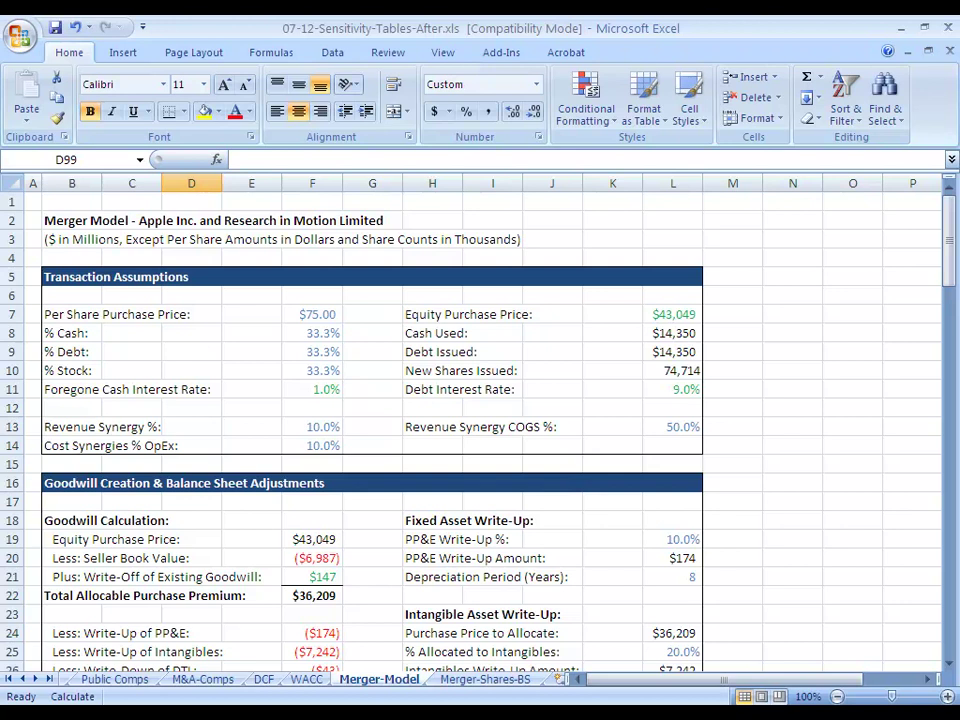
drag(948, 236, 948, 560)
text(0)
key(Return)
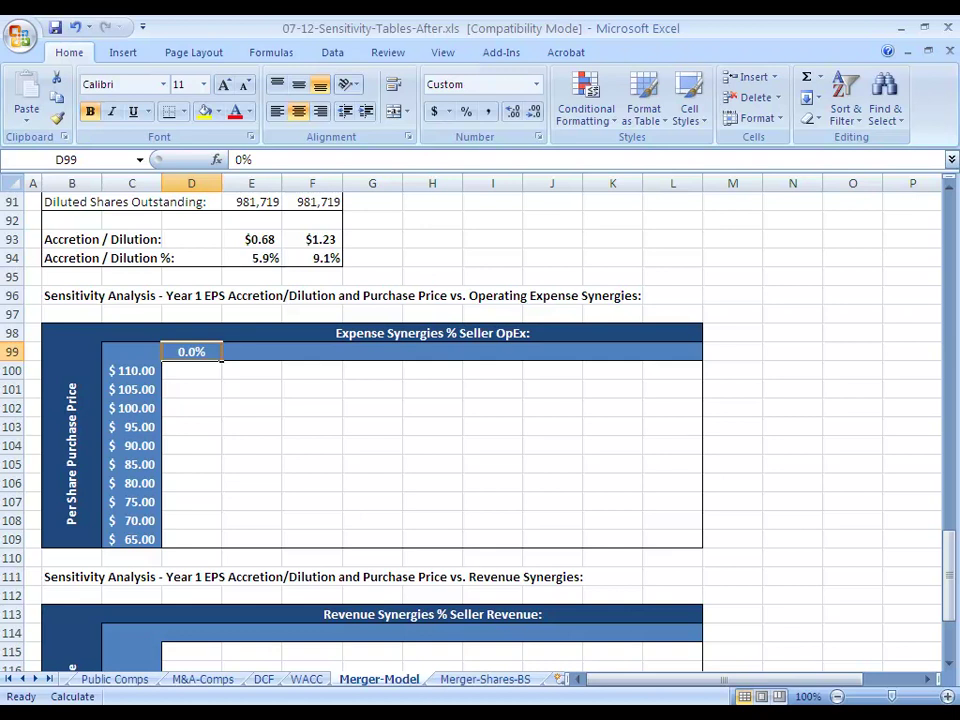
- Enter =D99+2% in E99 so the expense synergies percentage rises in steps of 2%
key(Right)
key(Left)
key(shift+Right)
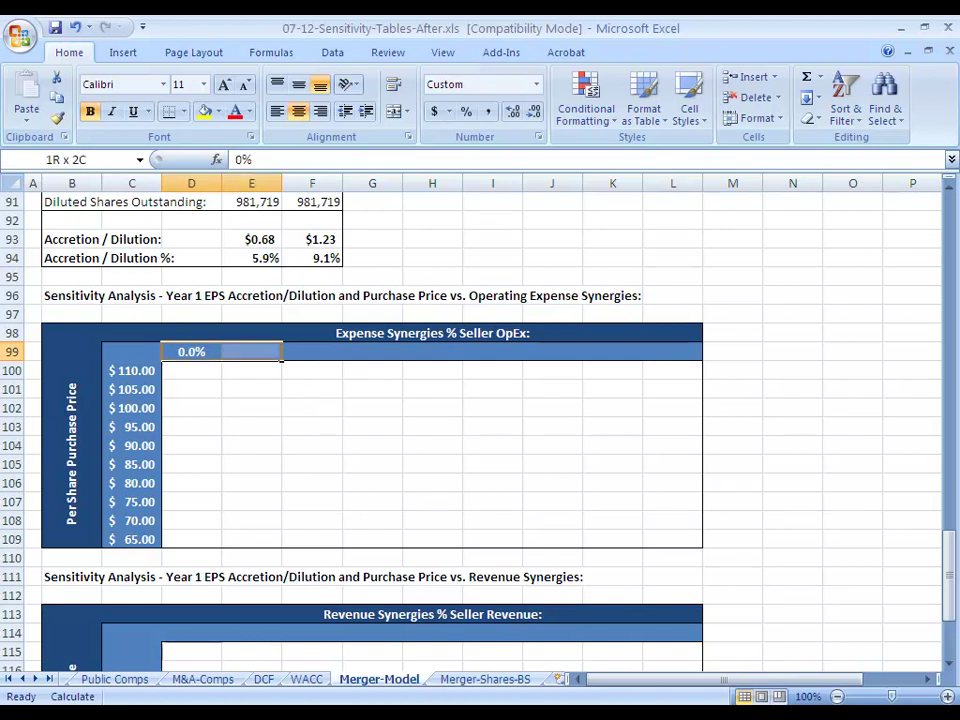
key(Right)
text(=)
key(Left)
text(+2%)
key(ctrl+Return)
- Copy the formula in E99 across to L99, pasting formulas only, to fill the expense synergies row
key(ctrl+c)
key(shift+Right)
key(shift+Right)
key(shift+Right)
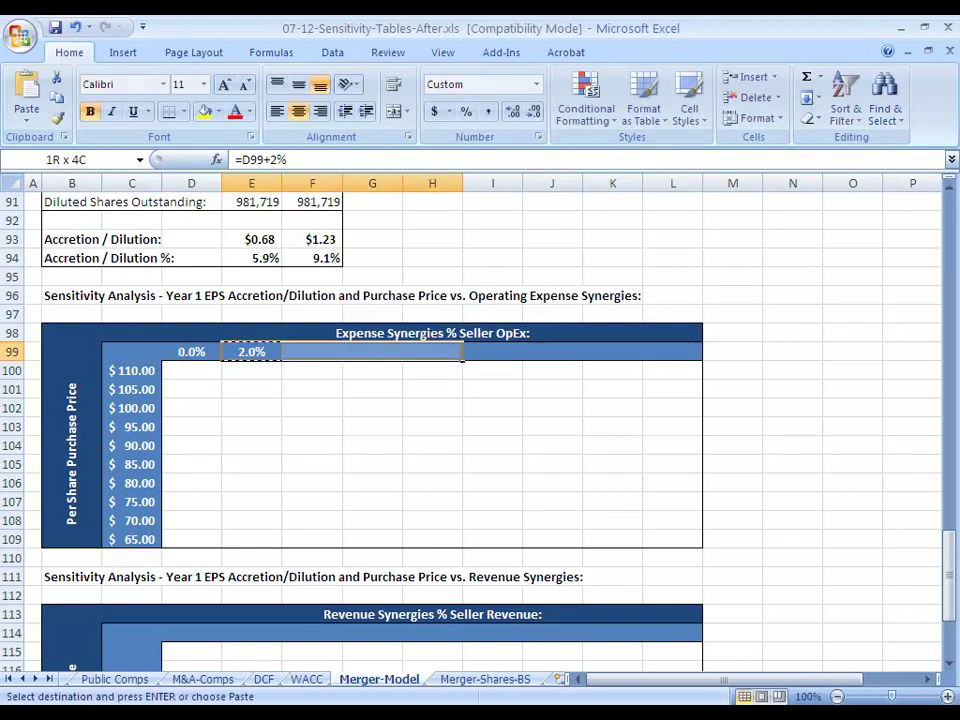
key(shift+Right)
key(shift+Right)
key(shift+Right)
key(shift+Right)
key(alt)
key(e)
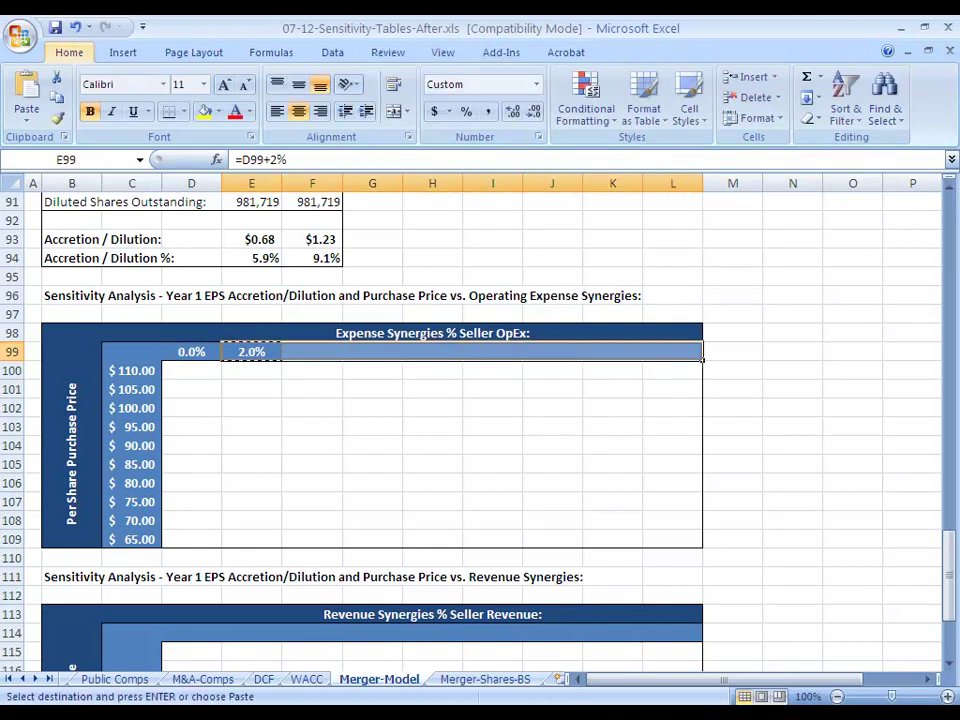
key(s)
key(f)
key(Return)
key(Down)
key(Up)
key(Escape)
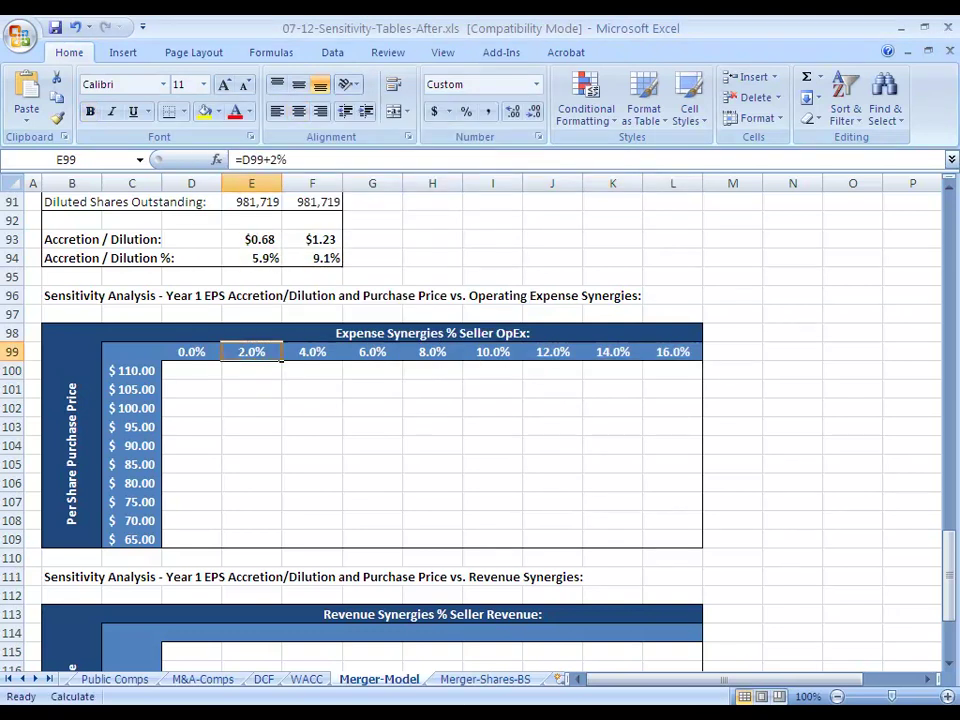
- Highlight column I to point out the 10.0% expense synergies case
key(Right)
key(Right)
key(Right)
key(Right)
key(ctrl+space)
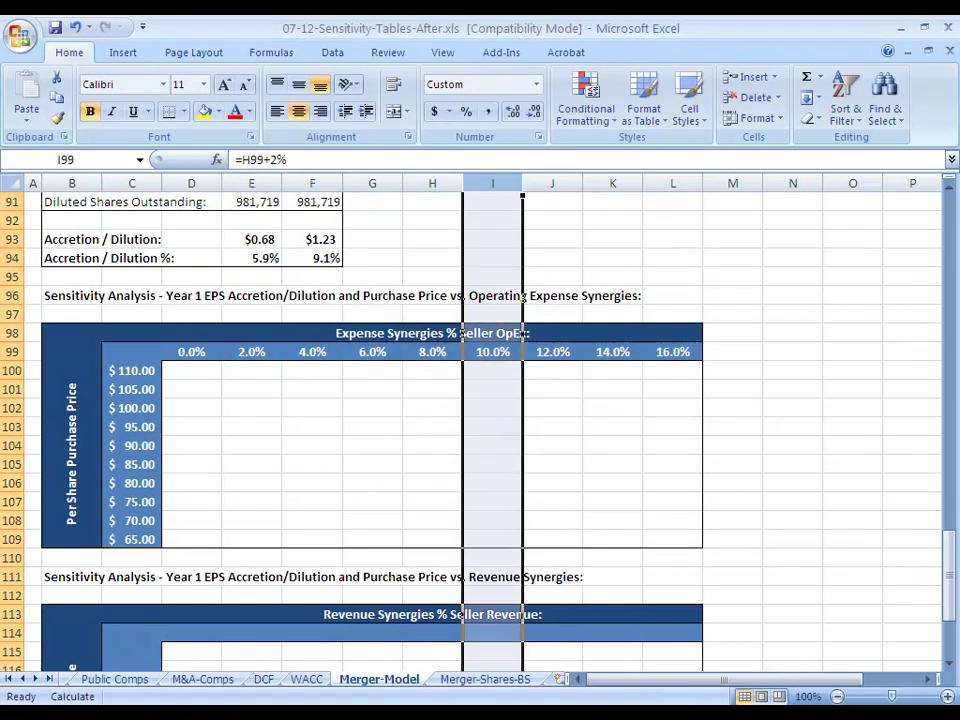
- Review the expense synergies percentages across row 99, from the lowest to the highest
key(Left)
key(Left)
key(Left)
key(Left)
key(Left)
key(Right)
key(Right)
key(Right)
key(Right)
key(Right)
key(Right)
key(Right)
key(Right)
key(Right)
key(Right)
key(Left)
key(Left)
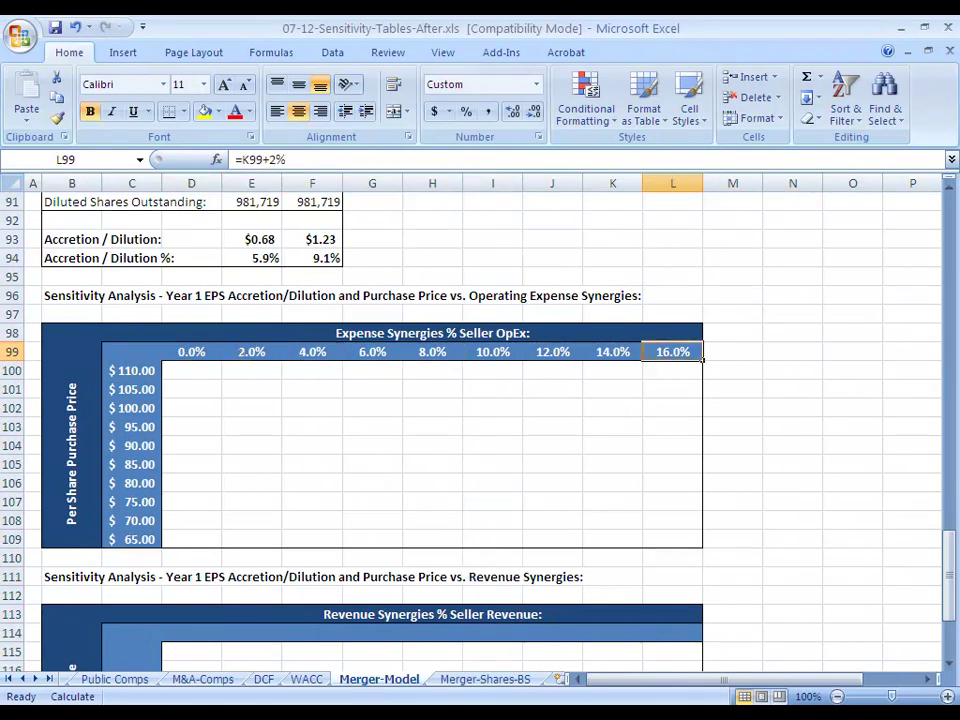
- Link the table's corner cell C99 to the Year 1 accretion/dilution percentage with =E94
key(Left)
key(Left)
key(Left)
key(Left)
key(Left)
key(Left)
key(Left)
key(Left)
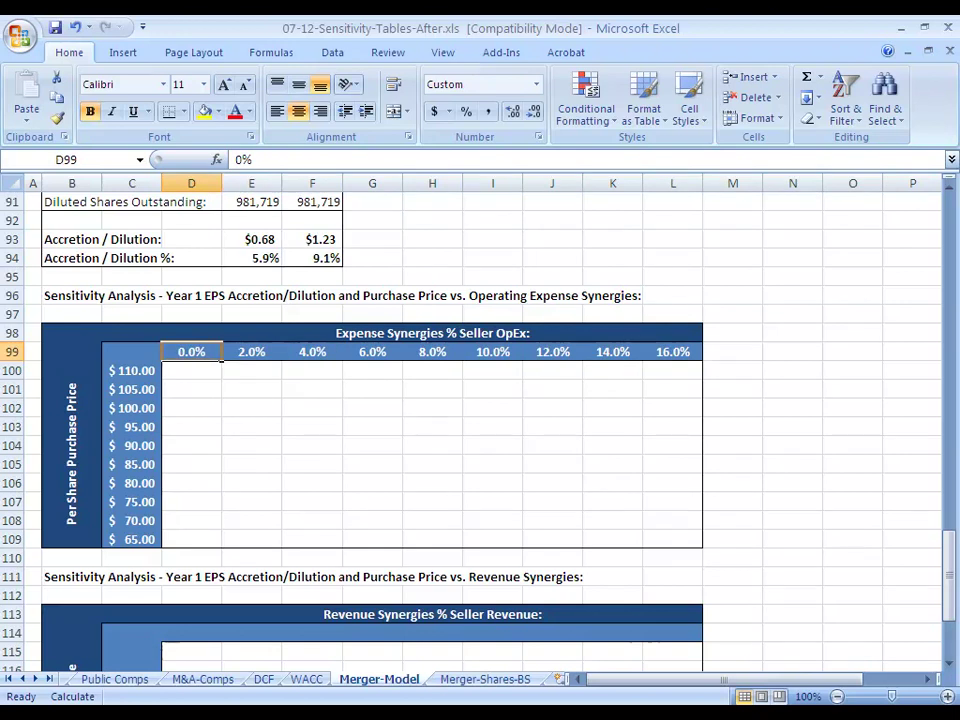
key(Left)
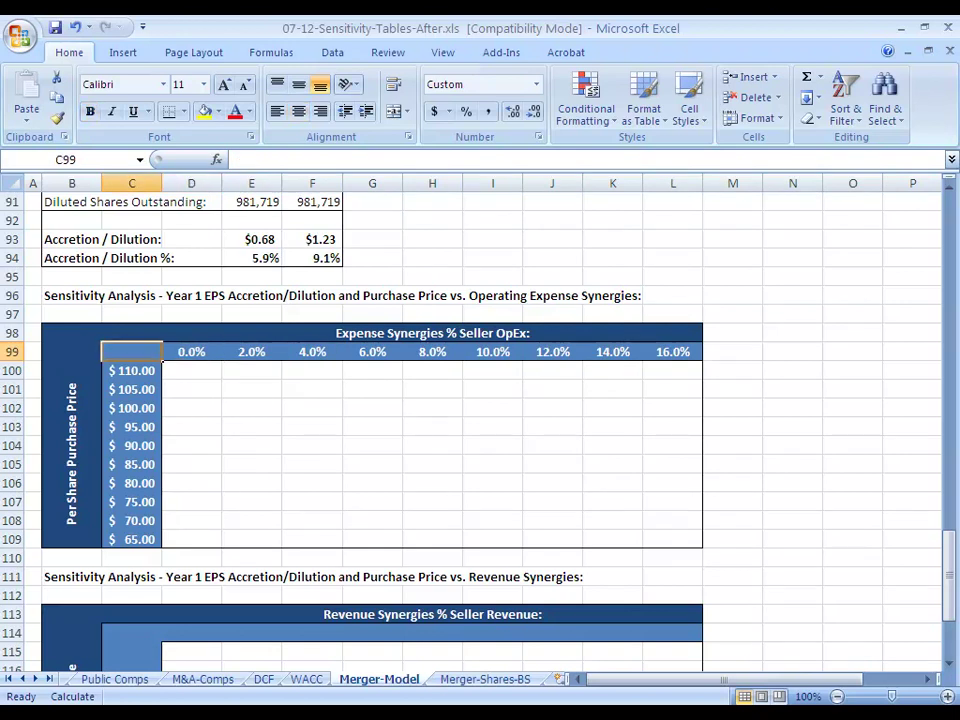
text(=)
key(Right)
key(Right)
key(Up)
key(Up)
key(Up)
key(Up)
key(Up)
key(Up)
key(Up)
key(Up)
key(Up)
key(Up)
key(Up)
key(Up)
key(Up)
key(Up)
key(Up)
key(Down)
key(Down)
key(Down)
key(Down)
key(Down)
key(Down)
key(Down)
key(Down)
key(Down)
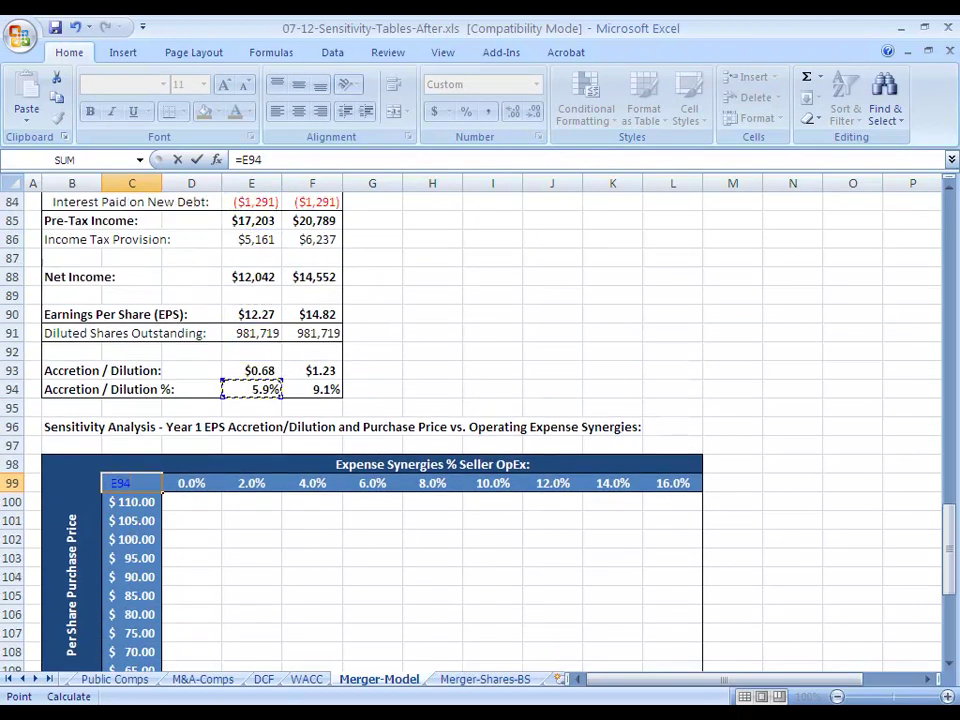
key(ctrl+Return)
- Check the number format and font color of corner cell C99 in its cell formatting
key(Right)
key(Left)
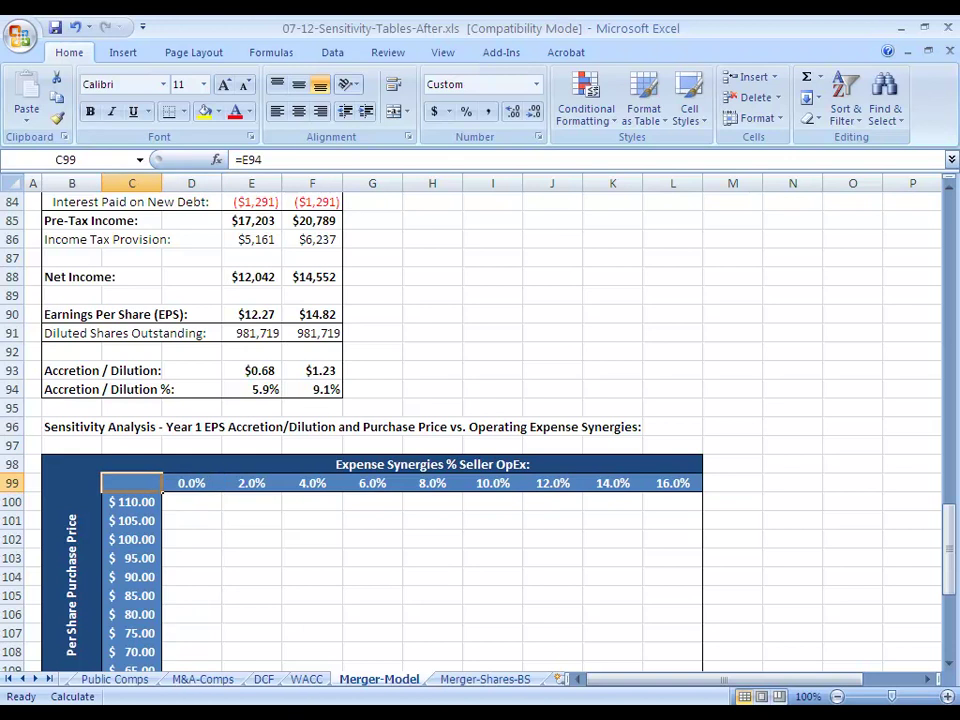
key(ctrl+1)
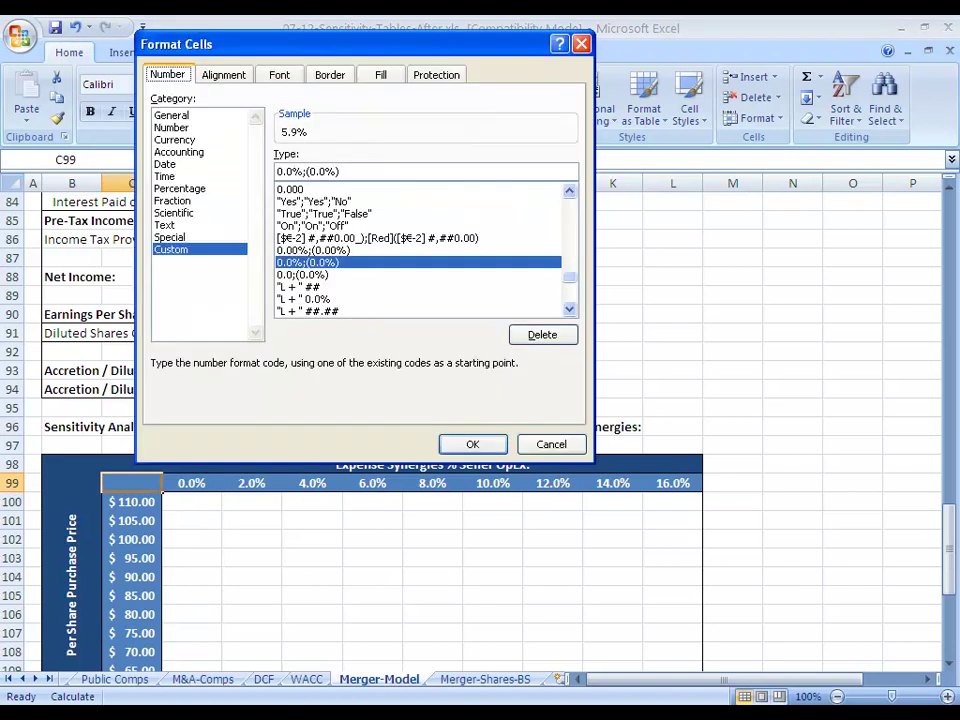
key(ctrl+Tab)
key(ctrl+Tab)
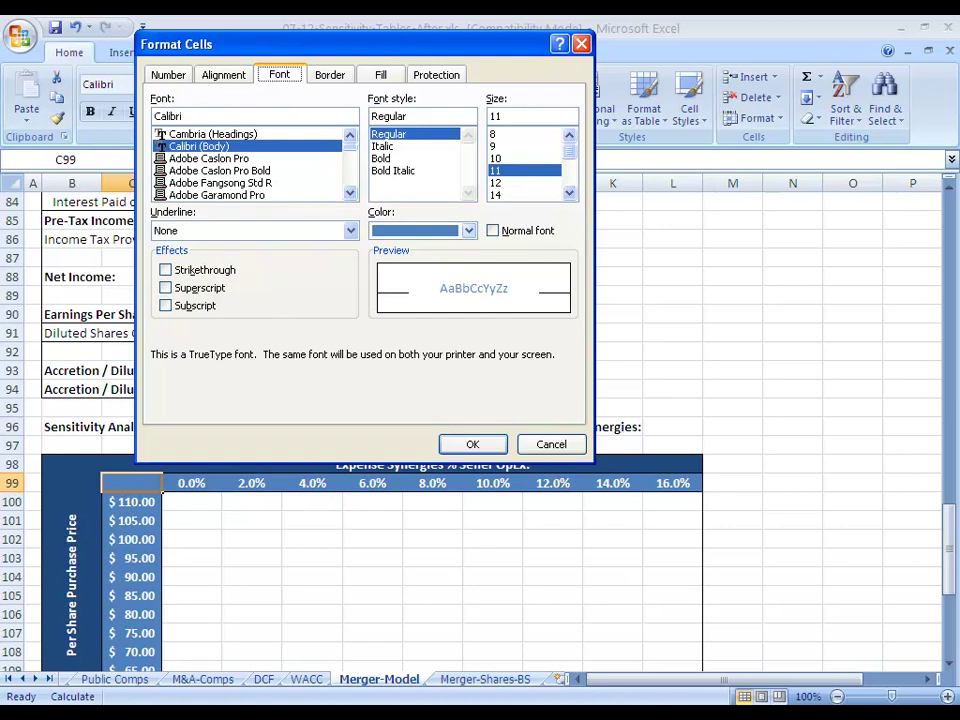
key(Return)
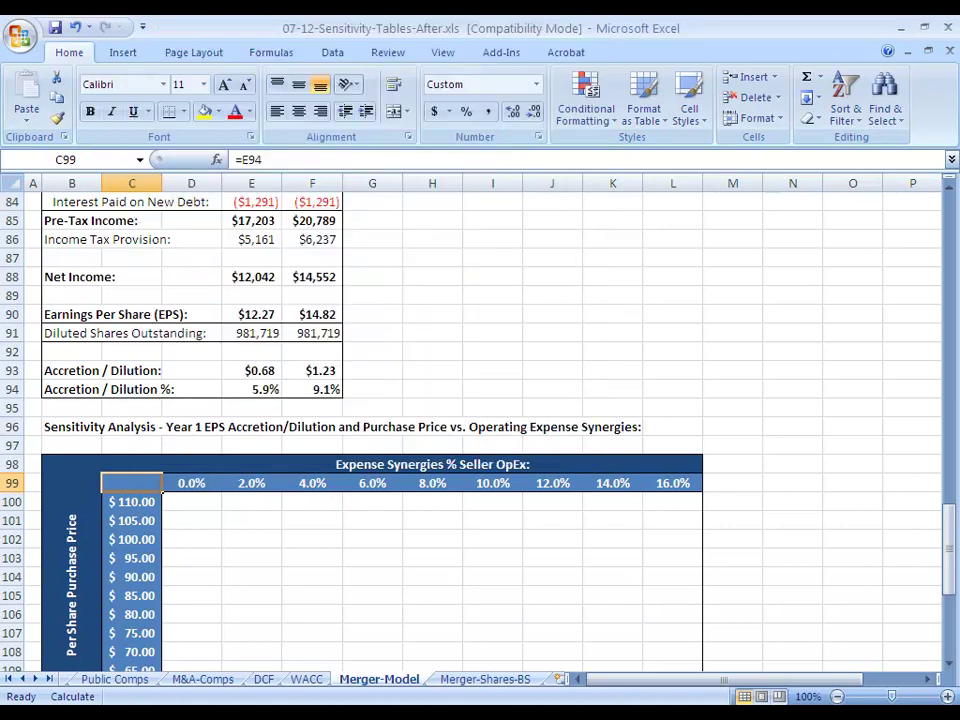
- Select the whole expense synergies table C99:L109 and start a data table on it
key(Down)
key(Down)
key(Down)
key(Down)
key(Down)
key(Down)
key(Down)
key(Down)
key(Down)
key(Down)
key(Down)
key(Down)
key(Up)
key(Up)
key(Up)
key(Up)
key(Up)
key(Up)
key(Up)
key(Up)
key(Up)
key(Up)
key(Up)
key(Up)
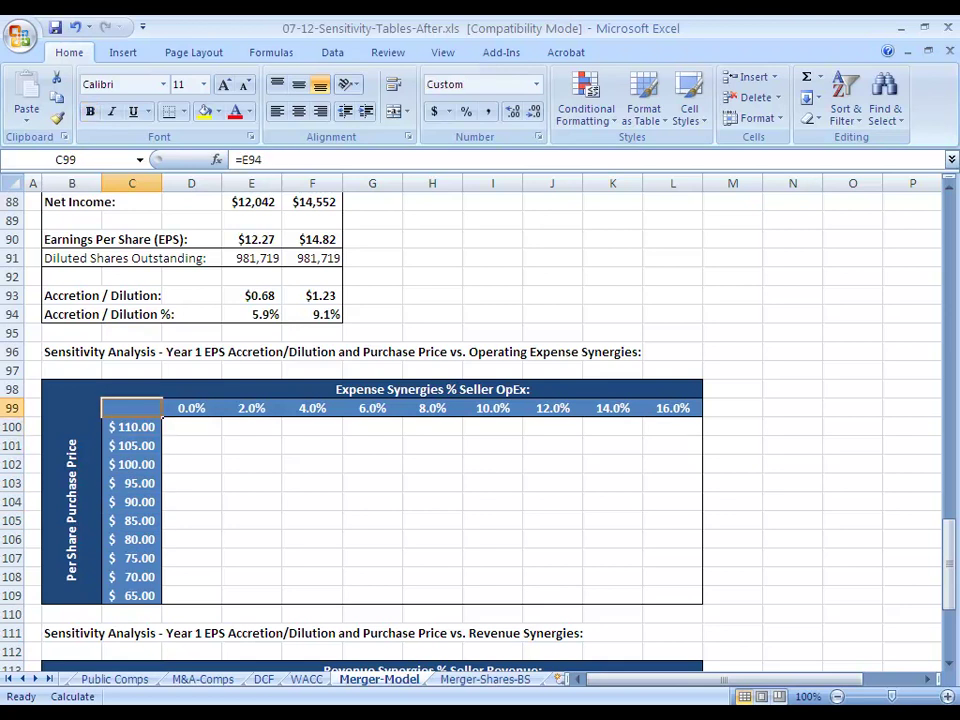
key(ctrl+shift+Down)
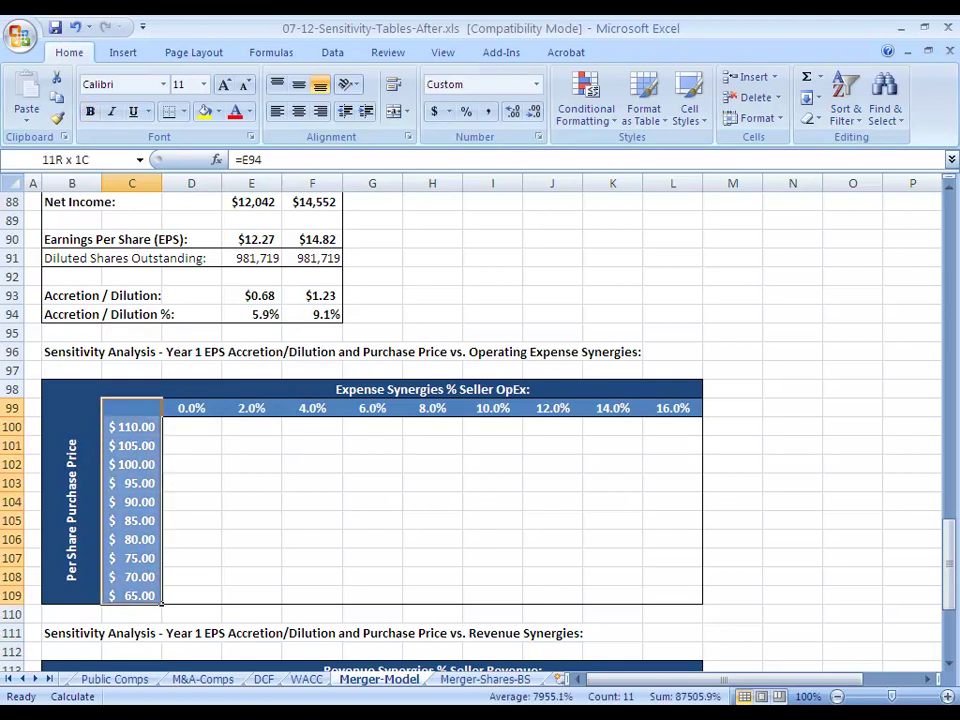
key(ctrl+shift+Right)
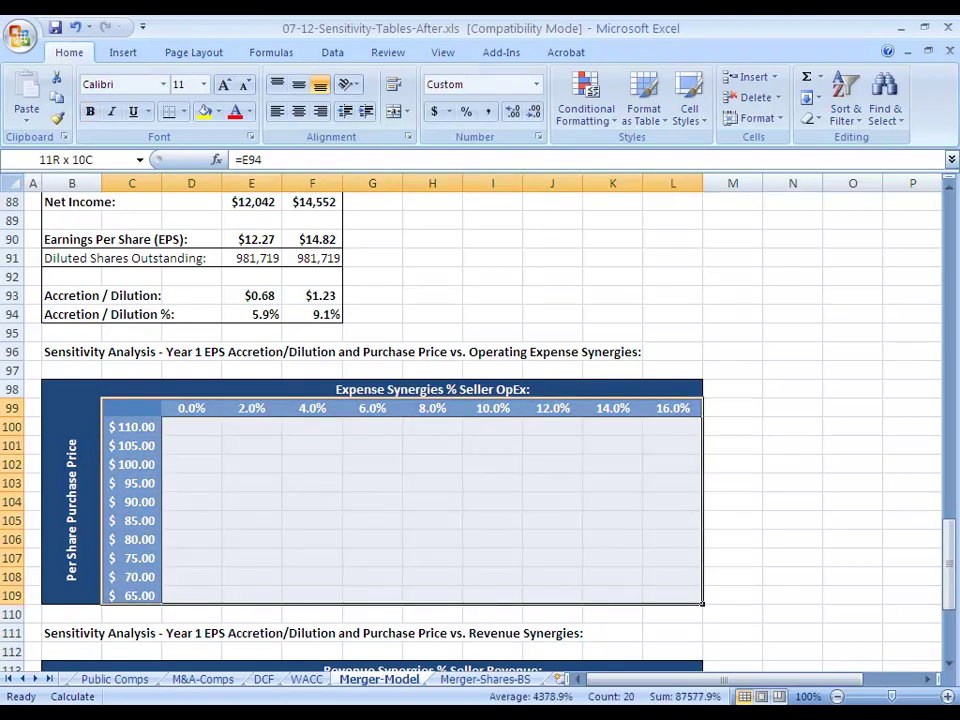
key(alt+d)
key(t)
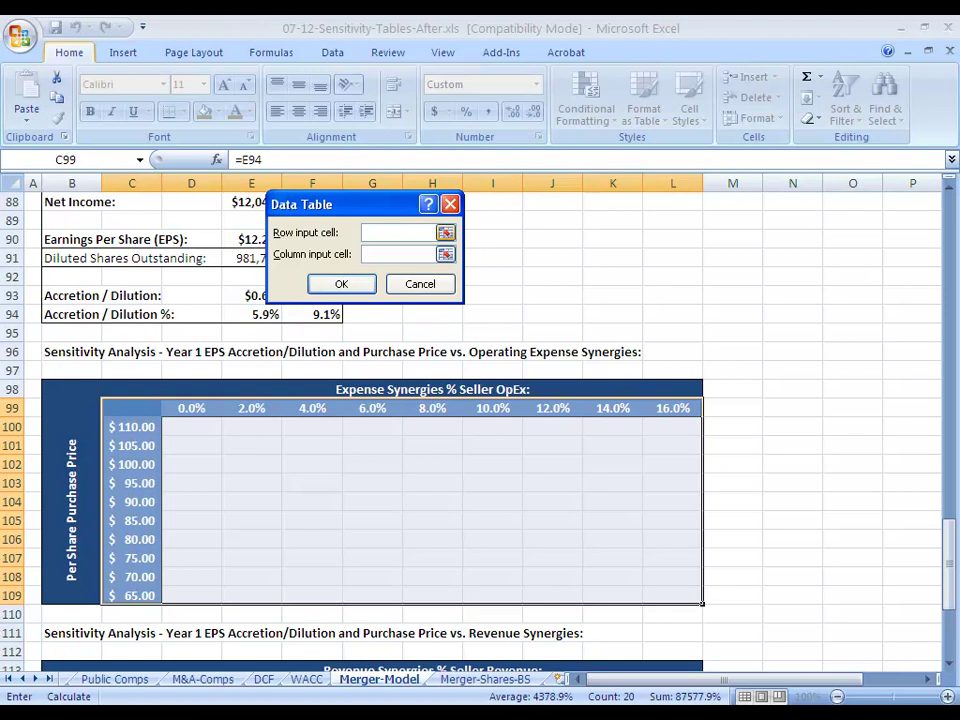
- Set the data table's row input cell to the Cost Synergies % OpEx assumption, $F$14
click(446, 233)
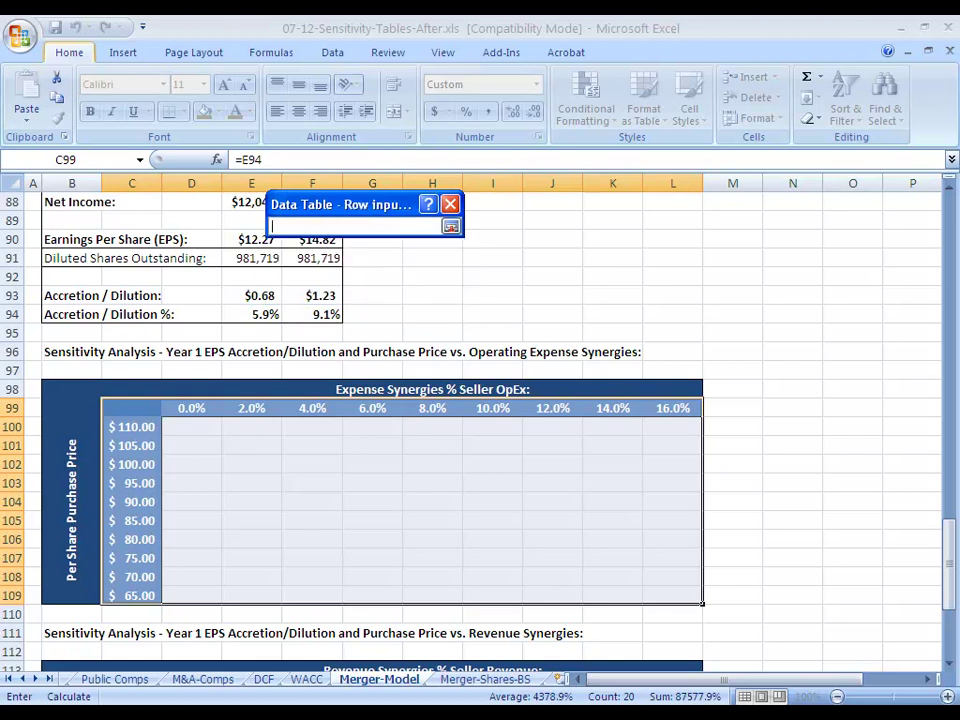
drag(949, 563, 949, 240)
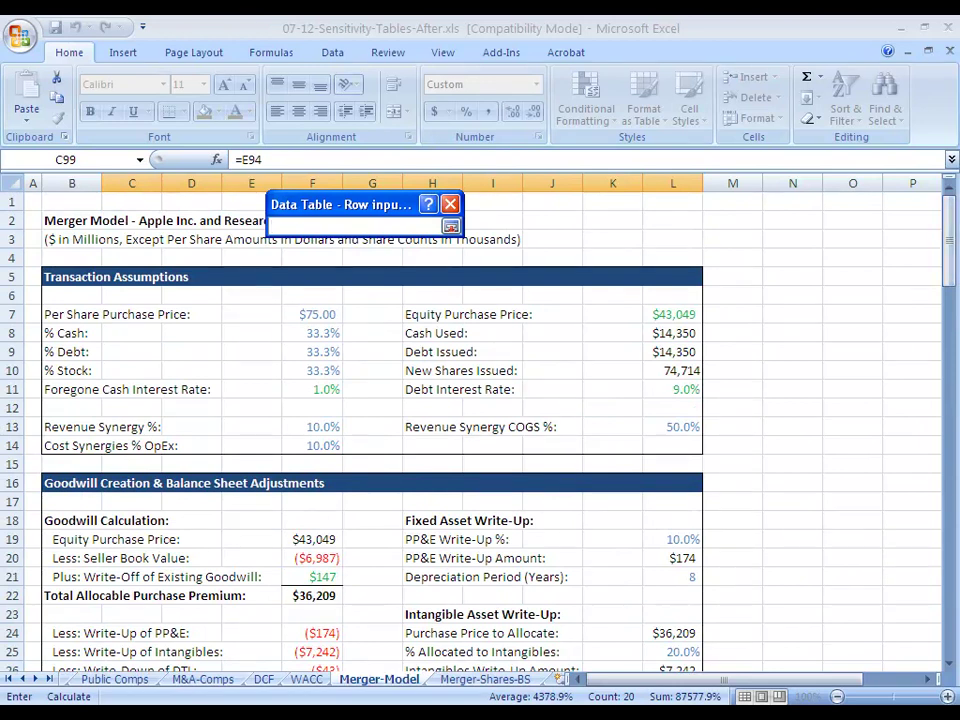
click(313, 446)
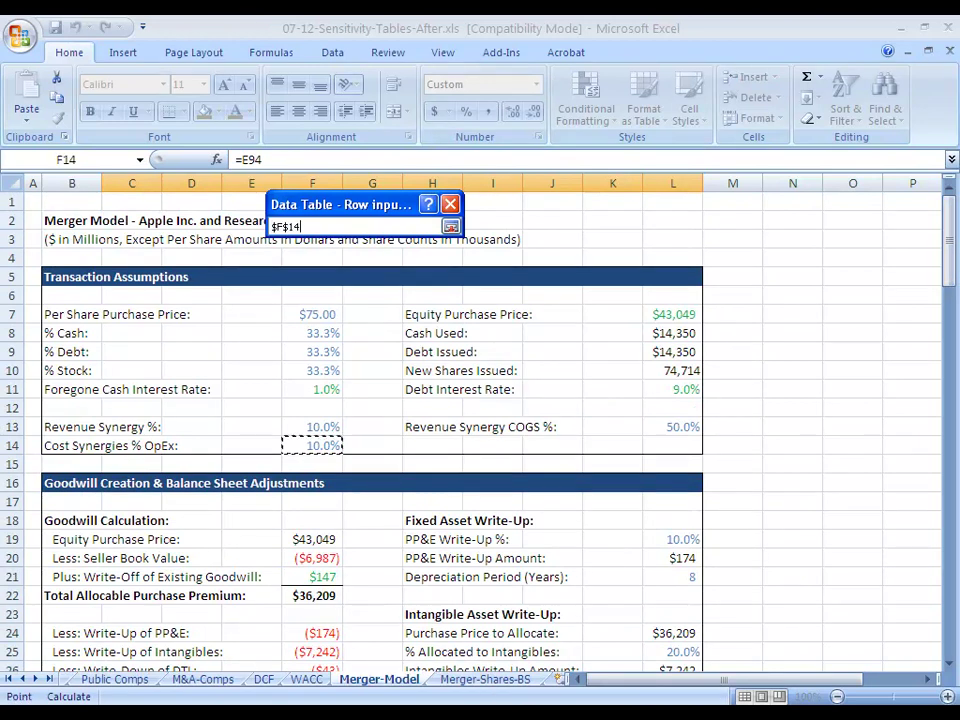
key(Return)
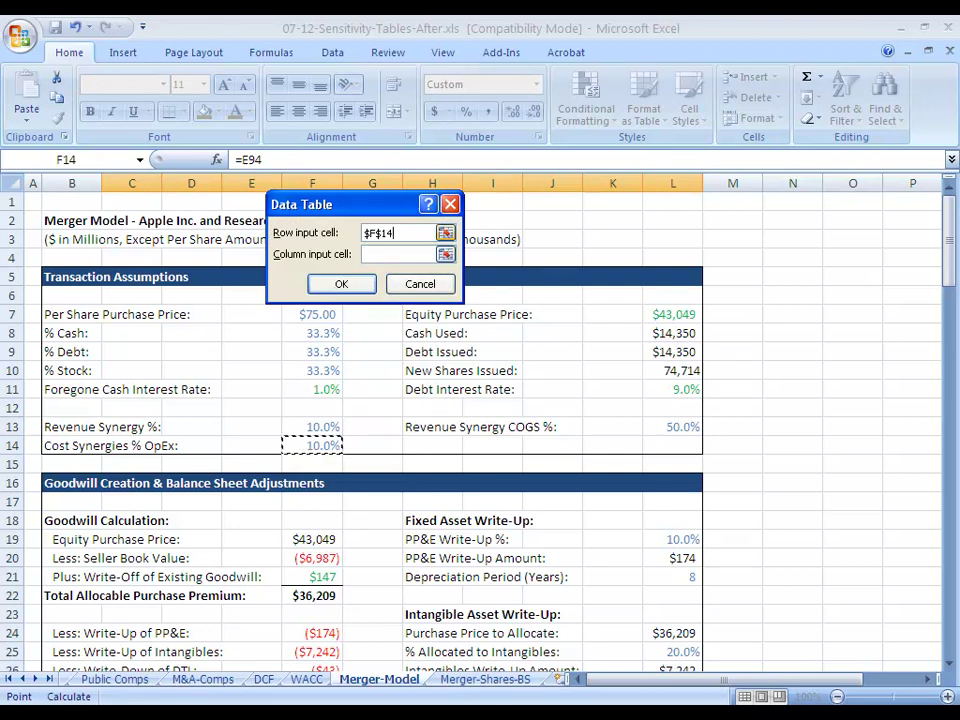
- Create the data table with Per Share Purchase Price, $F$7, as the column input cell, and save the workbook to recalculate it
click(446, 254)
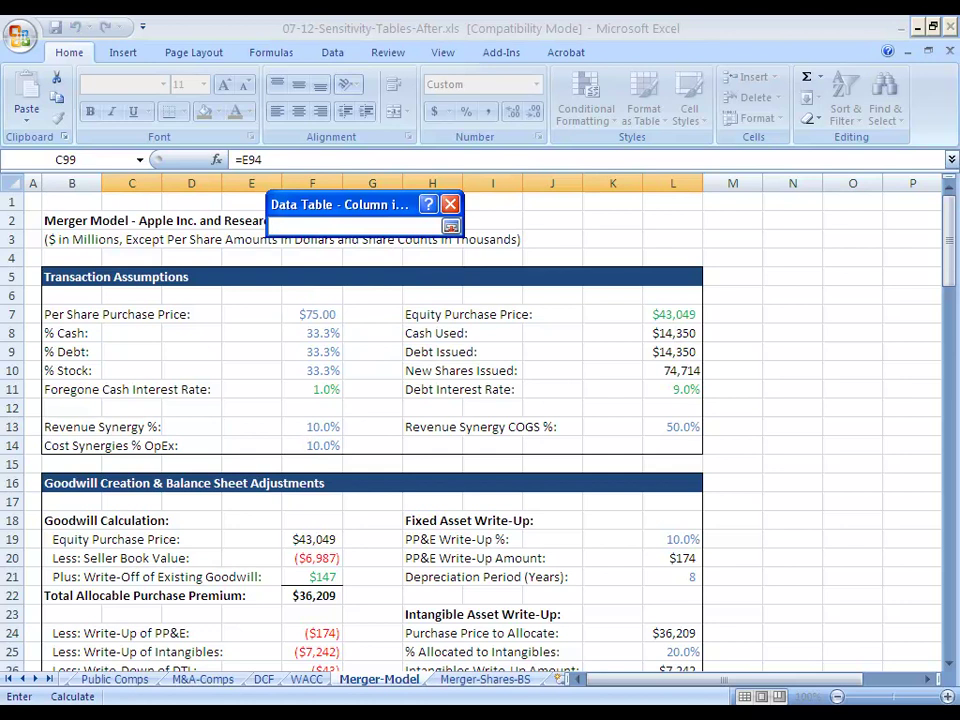
click(312, 314)
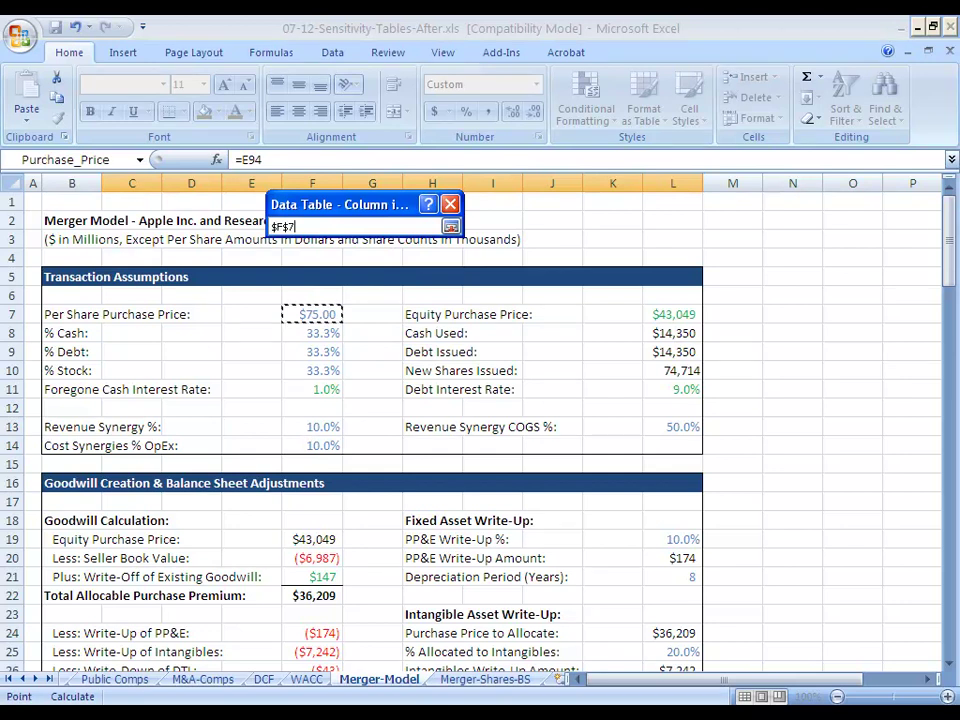
key(Return)
key(Return)
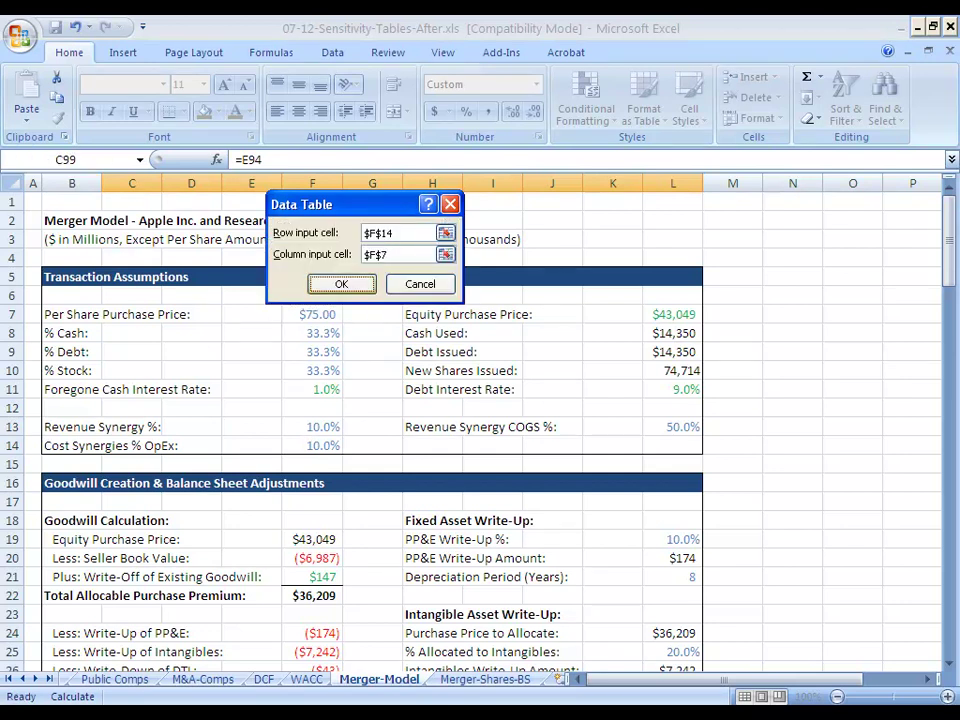
drag(948, 245, 948, 560)
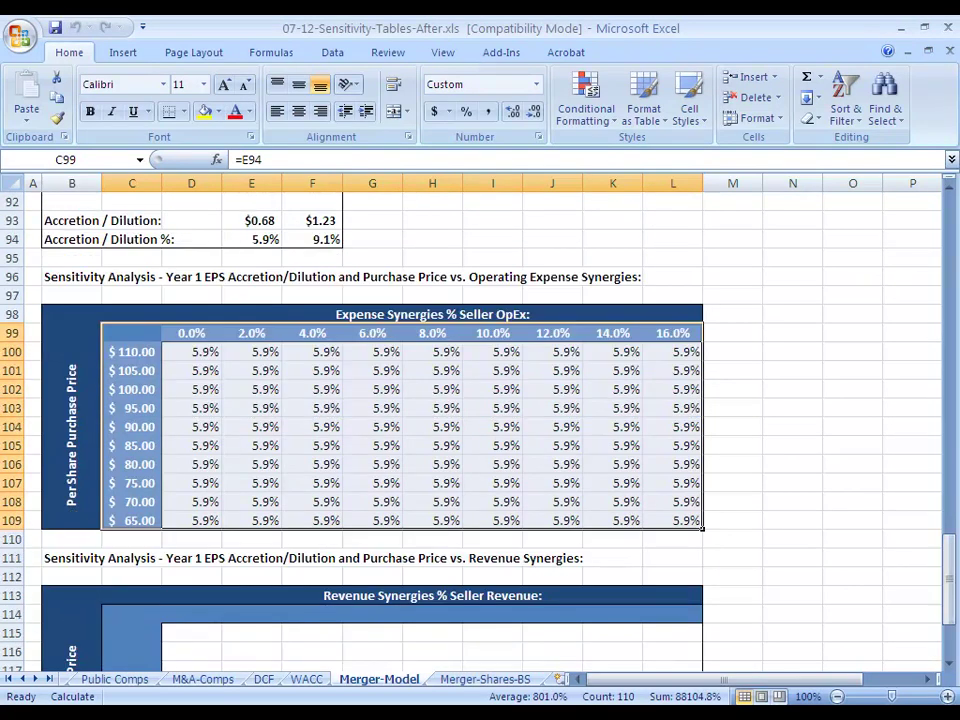
key(ctrl+s)
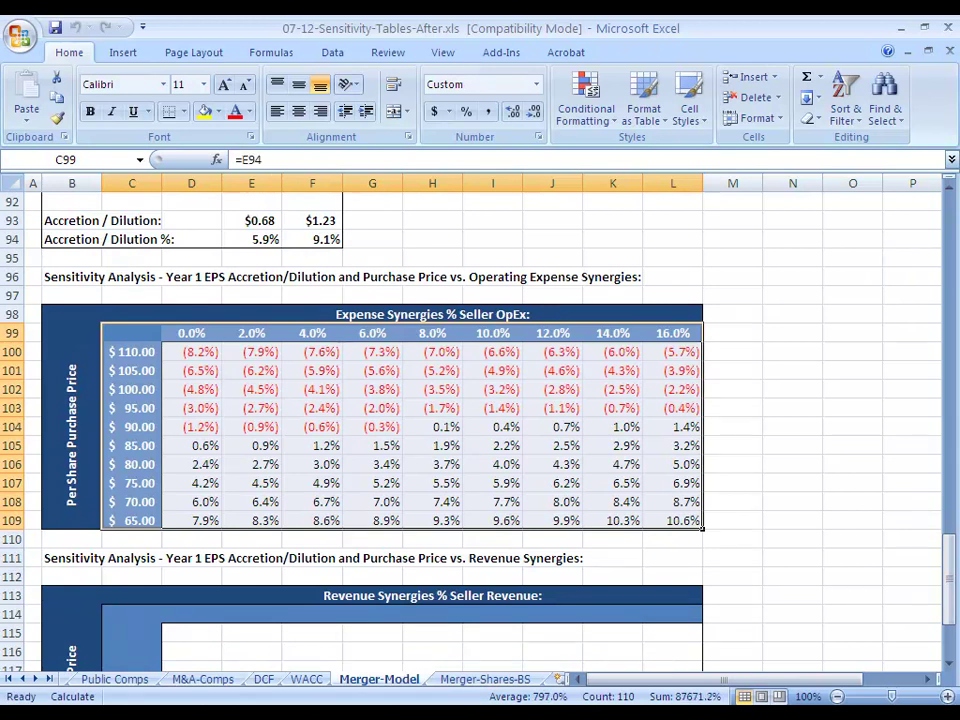
- Highlight the accretion/dilution results D100:L105, covering purchase prices from $110.00 down to $85.00
click(191, 332)
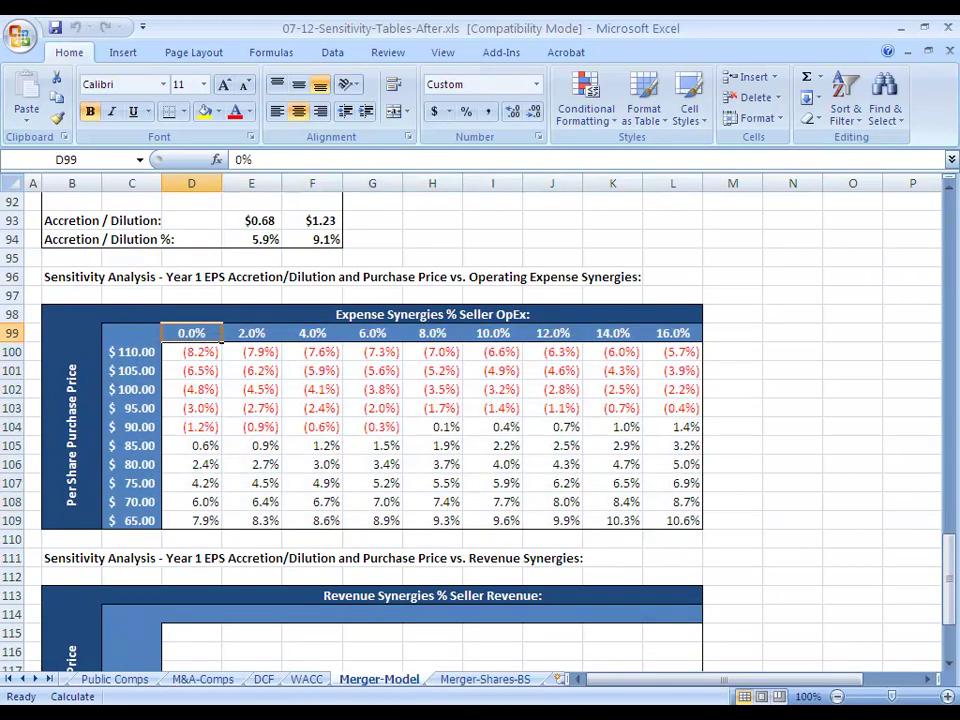
click(191, 352)
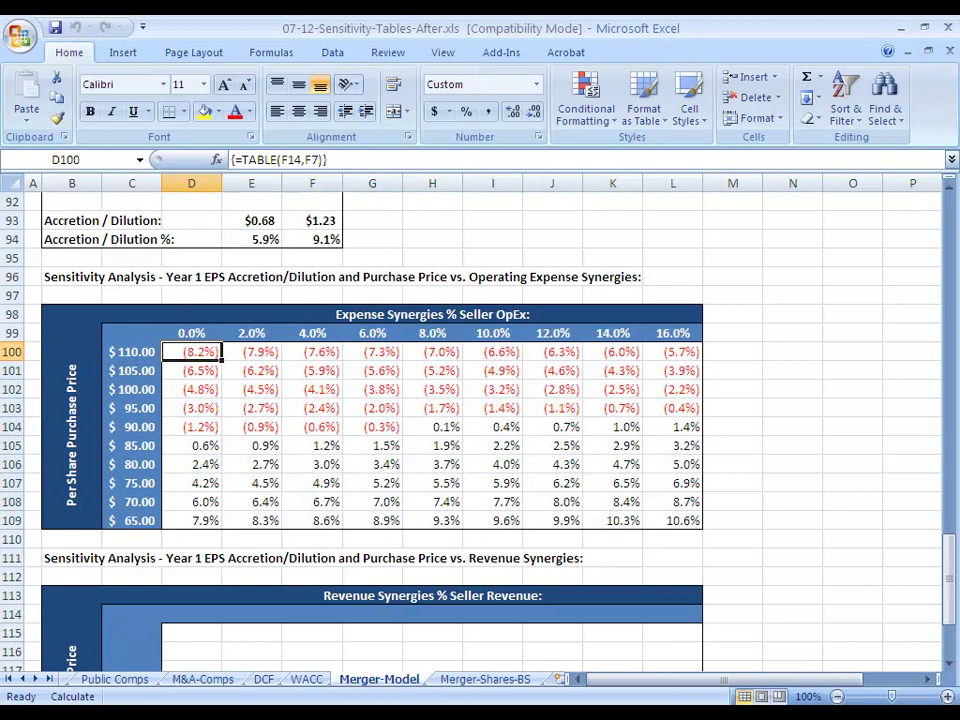
drag(191, 352, 673, 352)
key(shift+Down)
key(shift+Down)
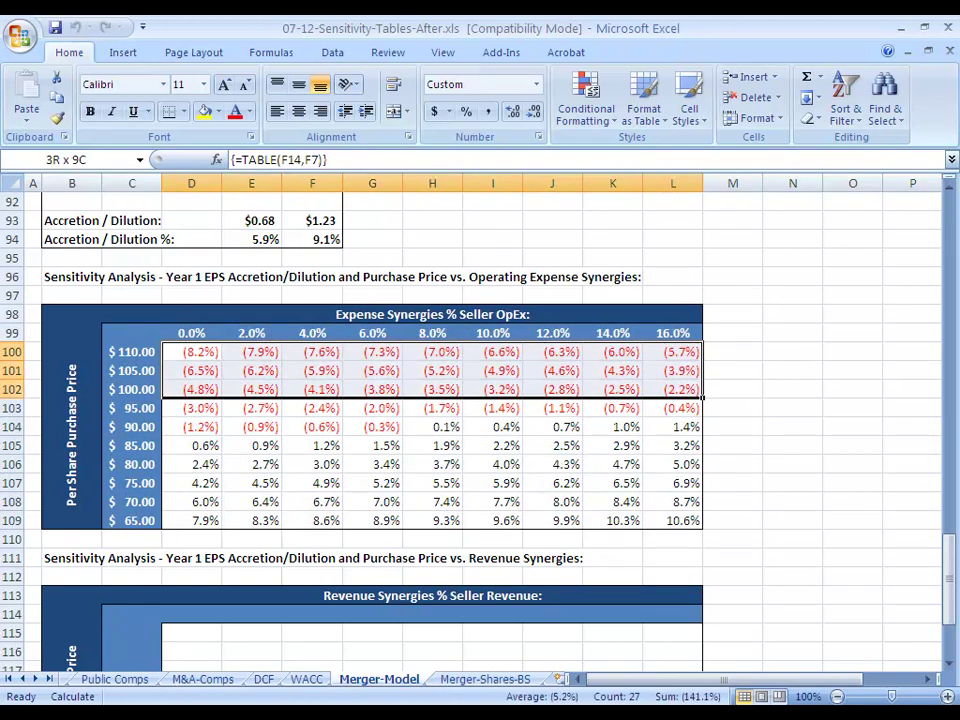
key(shift+Down)
key(shift+Down)
key(shift+Down)
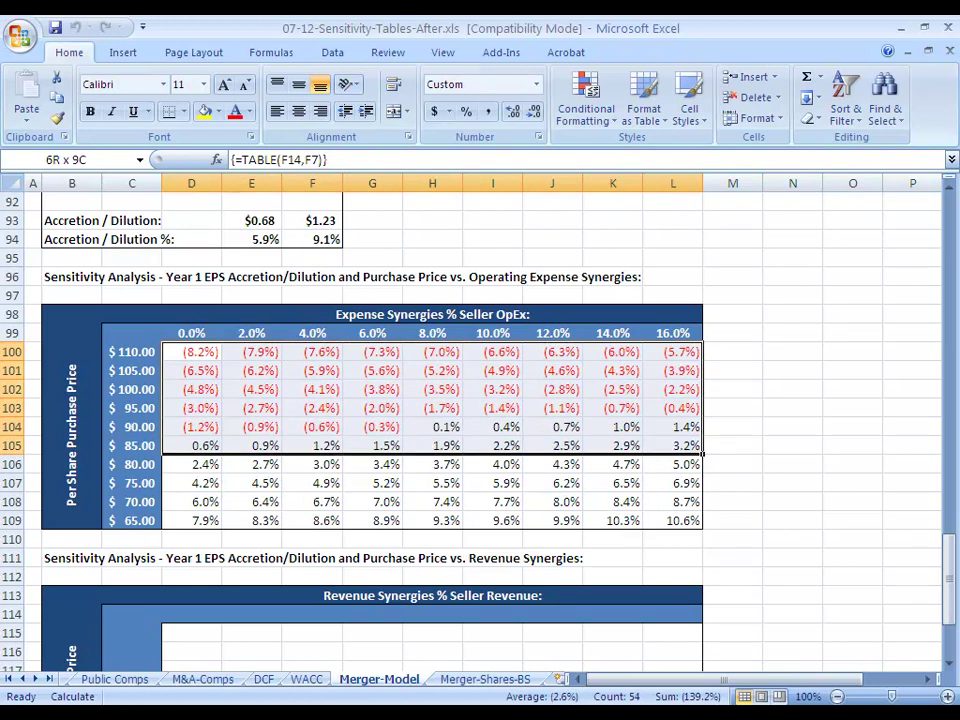
- Review the per share purchase prices along column C of the expense synergies table, ending at $65.00
key(Left)
key(Down)
key(Down)
key(Down)
key(Down)
key(Down)
key(Down)
key(Down)
key(Down)
key(Up)
key(Up)
key(Up)
key(Up)
key(Up)
key(Up)
key(Up)
key(Up)
key(Down)
key(Down)
key(Down)
key(Down)
key(Down)
key(Down)
key(Down)
key(Down)
key(Down)
- Highlight the purchase prices from C109 up to C100 together with the results in the 0.0% synergies column
key(shift+Up)
key(shift+Up)
key(shift+Up)
key(shift+Up)
key(shift+Up)
key(shift+Up)
key(shift+Up)
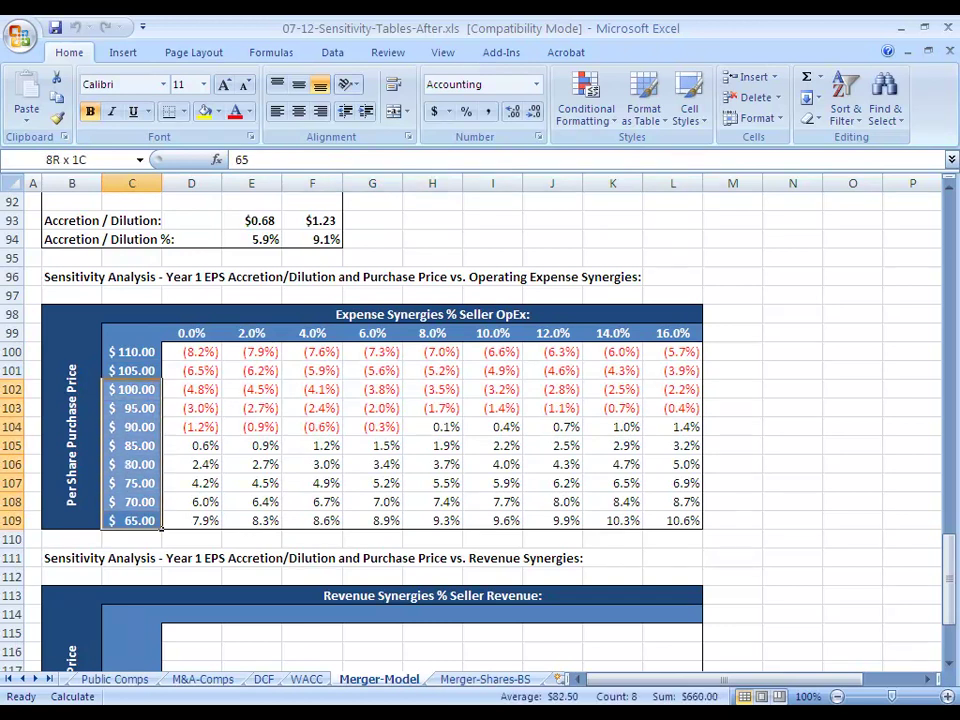
key(shift+Up)
key(shift+Up)
key(shift+Right)
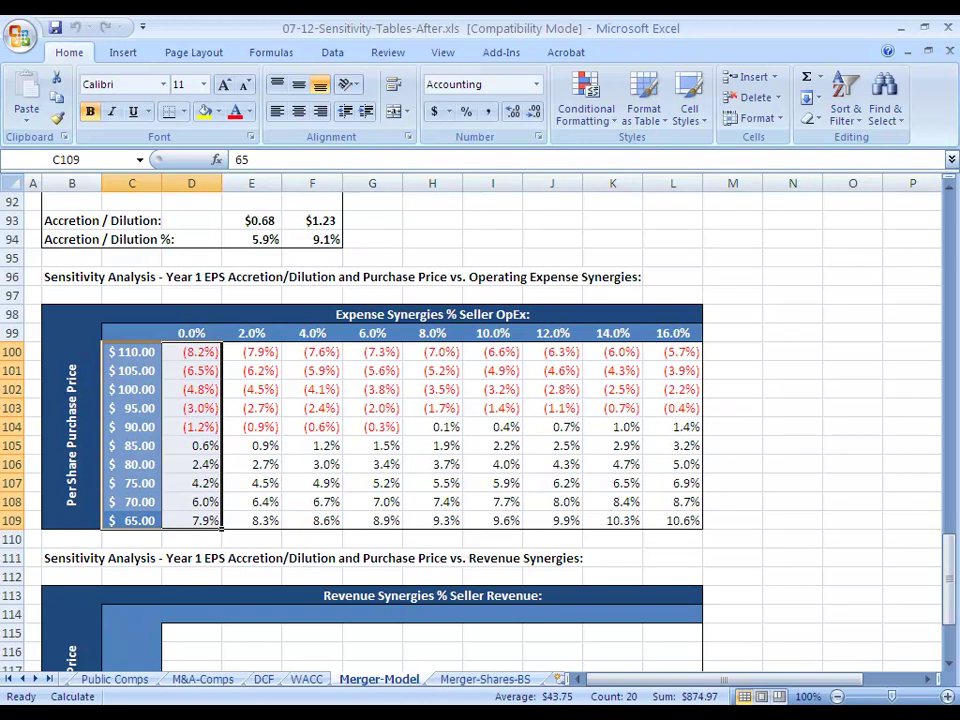
- Highlight the expense synergies percentages in D99:L99
key(ctrl+Up)
key(Right)
key(ctrl+shift+Right)
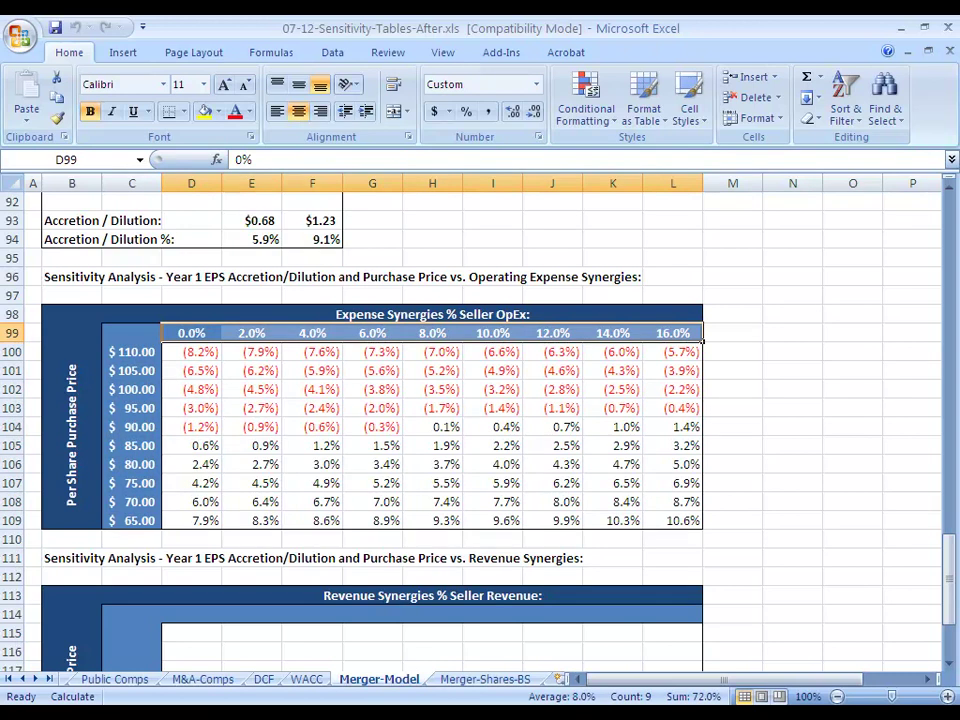
- Highlight the results from D100 across the $110.00 row and down through the rows beneath it
key(Down)
key(Down)
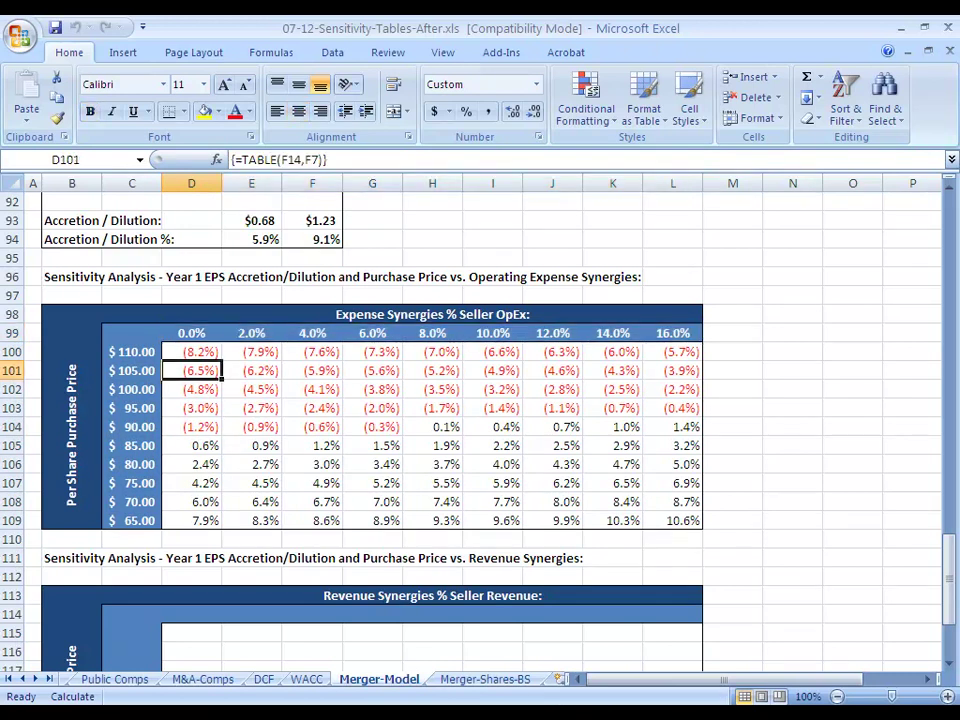
key(Up)
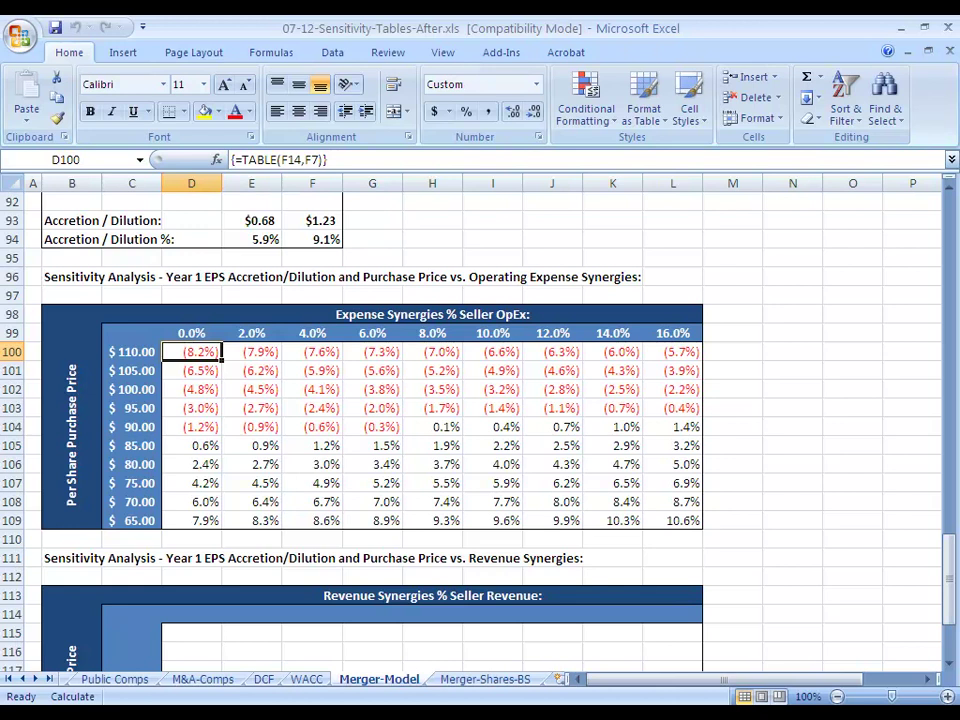
key(shift+Right)
key(shift+Right)
key(shift+Right)
key(shift+Right)
key(shift+Right)
key(shift+Right)
key(shift+Right)
key(shift+Right)
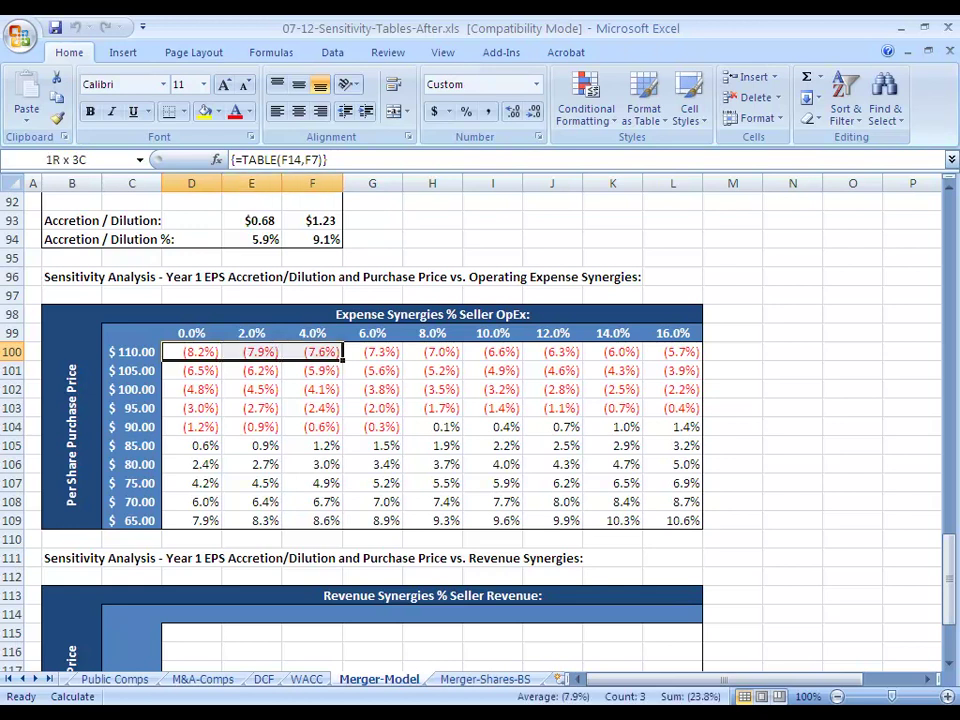
key(shift+Down)
key(shift+Down)
key(shift+Down)
key(shift+Down)
key(shift+Down)
- Highlight the table's corner block C99:D100
key(Down)
key(Up)
key(shift+Up)
key(shift+Left)
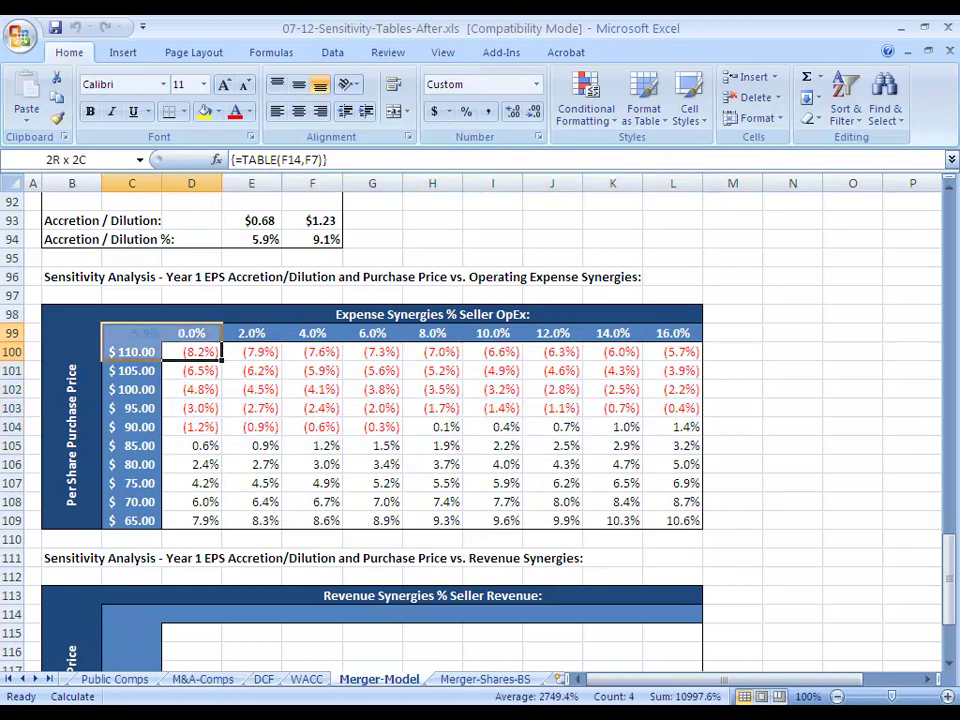
- Highlight the 16.0% synergies column of the expense table from L109 up to its header in L99
key(Right)
key(Right)
key(Right)
key(Right)
key(Right)
key(Right)
key(Right)
key(Right)
key(Down)
key(Down)
key(Down)
key(Down)
key(Down)
key(Down)
key(Down)
key(Down)
key(Down)
key(Down)
key(Up)
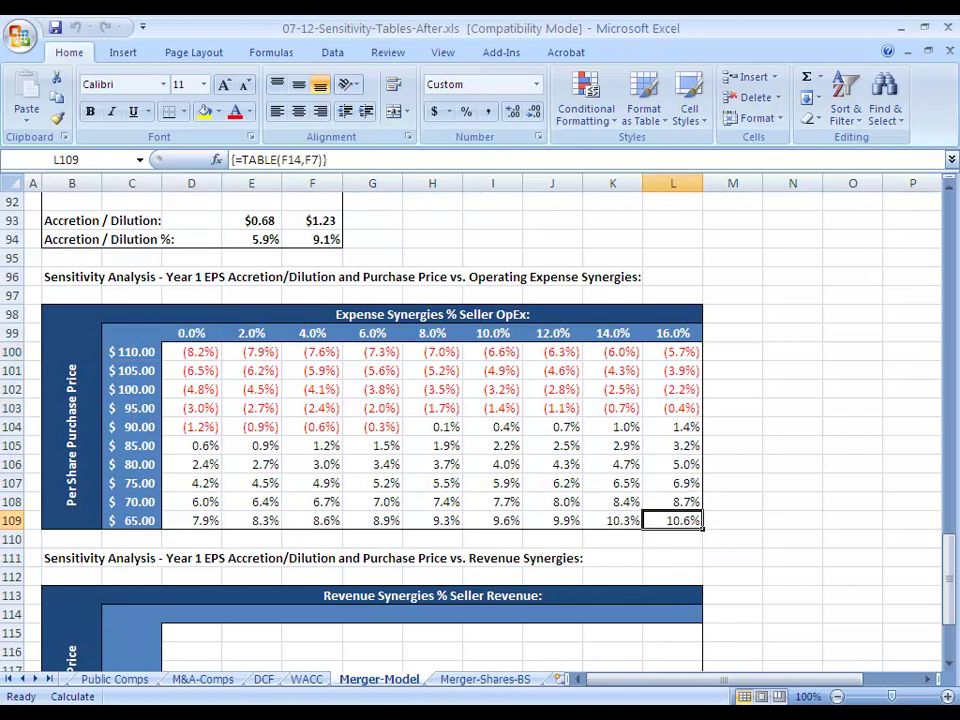
key(shift+Up)
key(shift+Up)
key(shift+Up)
key(shift+Up)
key(shift+Up)
key(shift+Up)
key(shift+Up)
key(shift+Up)
key(shift+Up)
key(shift+Up)
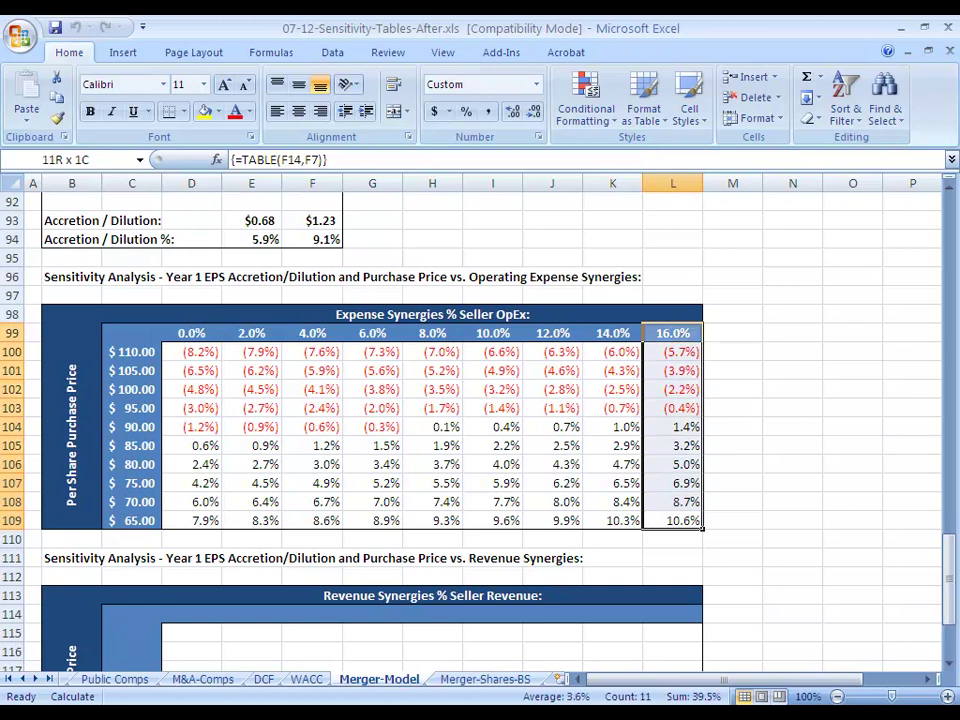
- Look over the blank purchase price versus revenue synergies table in rows 113 to 124, finishing at its first purchase price cell C115
key(Down)
key(Down)
key(Down)
key(Down)
key(Down)
key(Down)
key(Down)
key(Down)
key(Down)
key(Down)
key(Down)
key(Down)
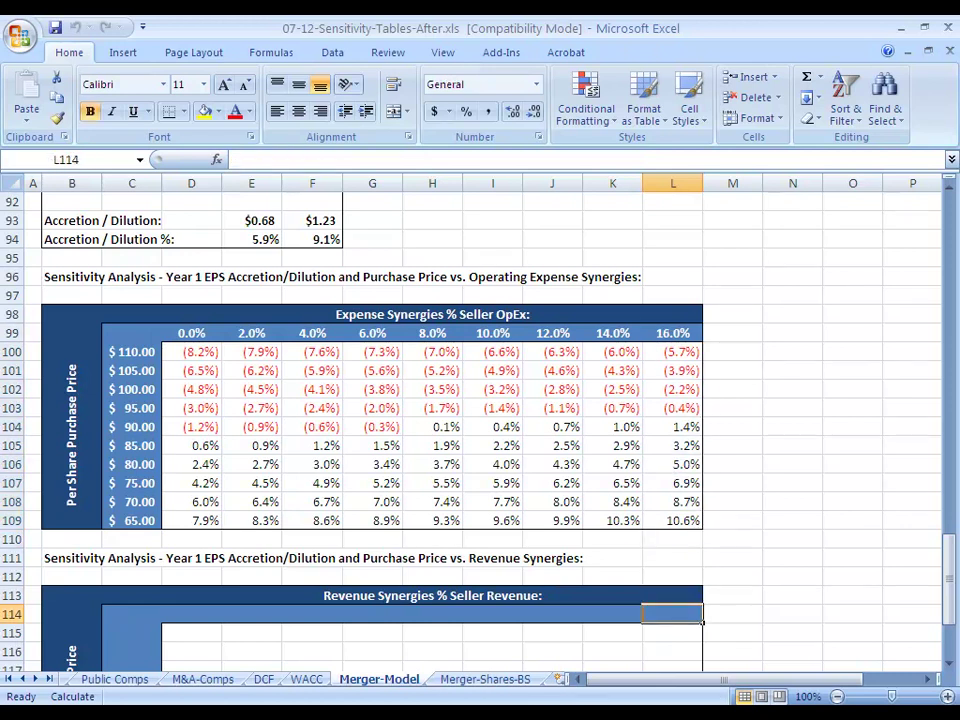
key(Down)
key(Down)
key(Down)
key(Down)
key(Left)
key(Left)
key(Left)
key(Left)
key(Left)
key(Left)
key(Left)
key(Left)
key(Left)
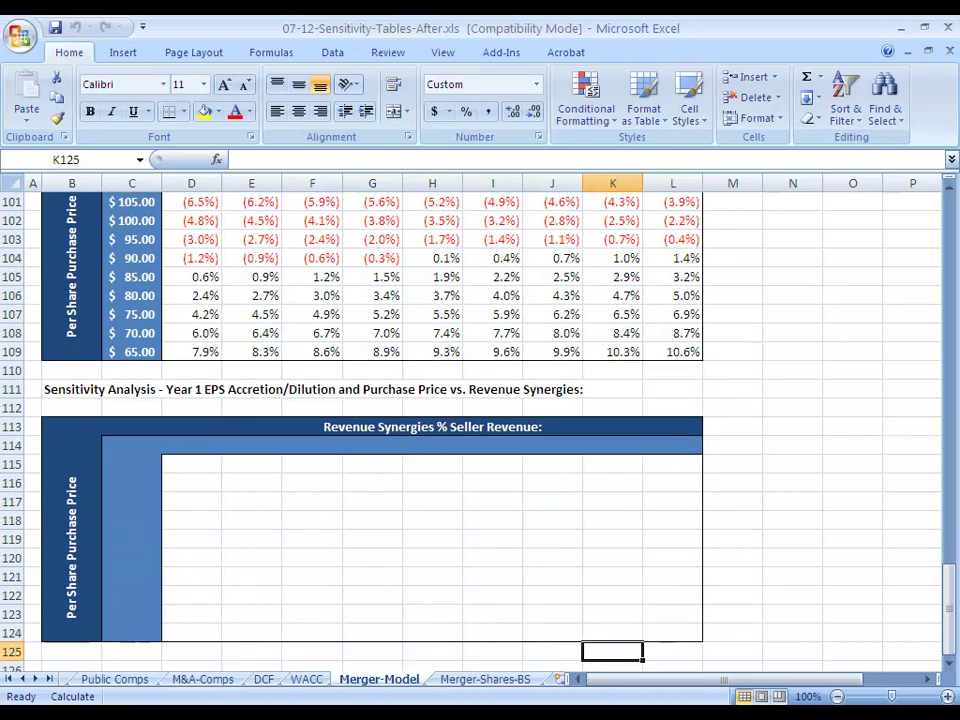
key(Down)
key(Down)
key(Down)
key(Up)
key(Up)
key(Up)
key(Up)
key(Up)
key(Up)
key(Up)
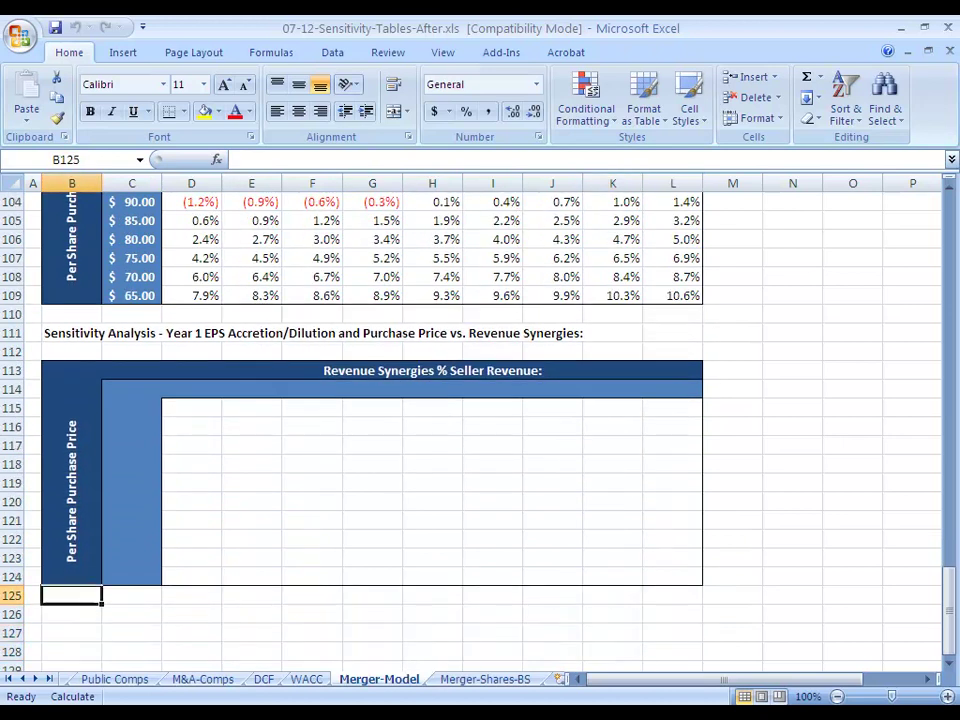
key(Right)
key(Right)
key(Down)
key(Down)
key(Down)
key(Down)
key(Down)
key(Left)
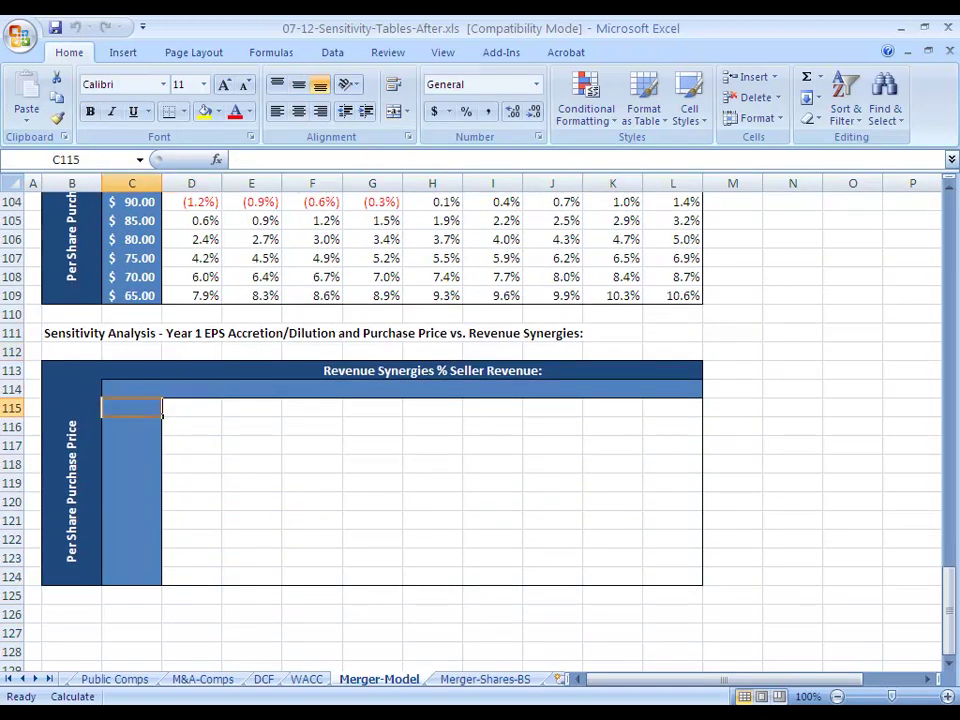
text(=)
key(ctrl+Up)
key(ctrl+Up)
key(Down)
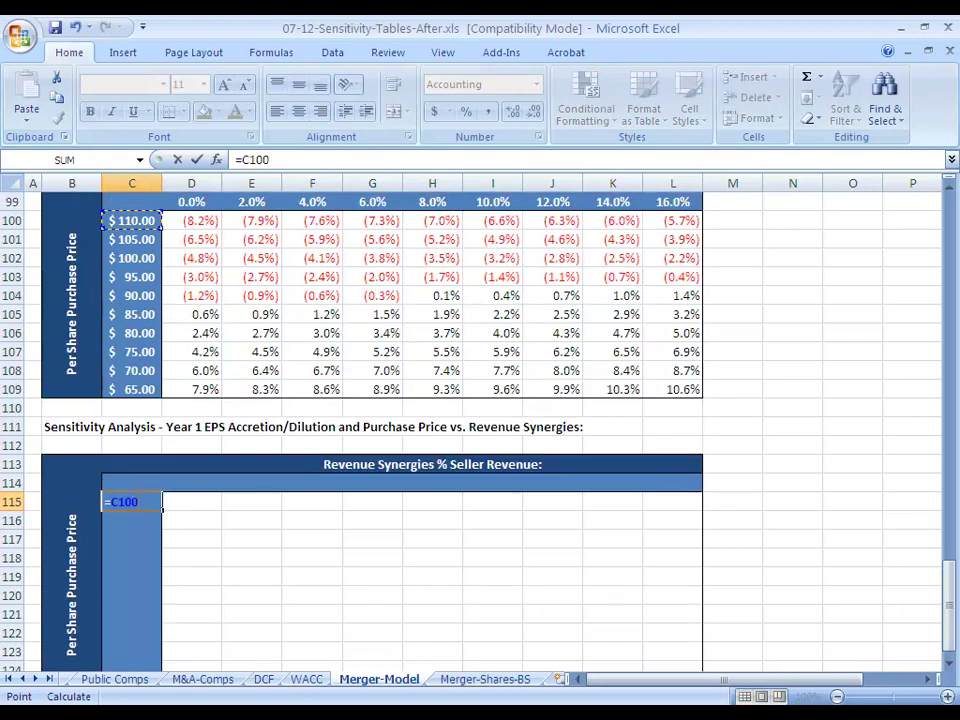
key(Escape)
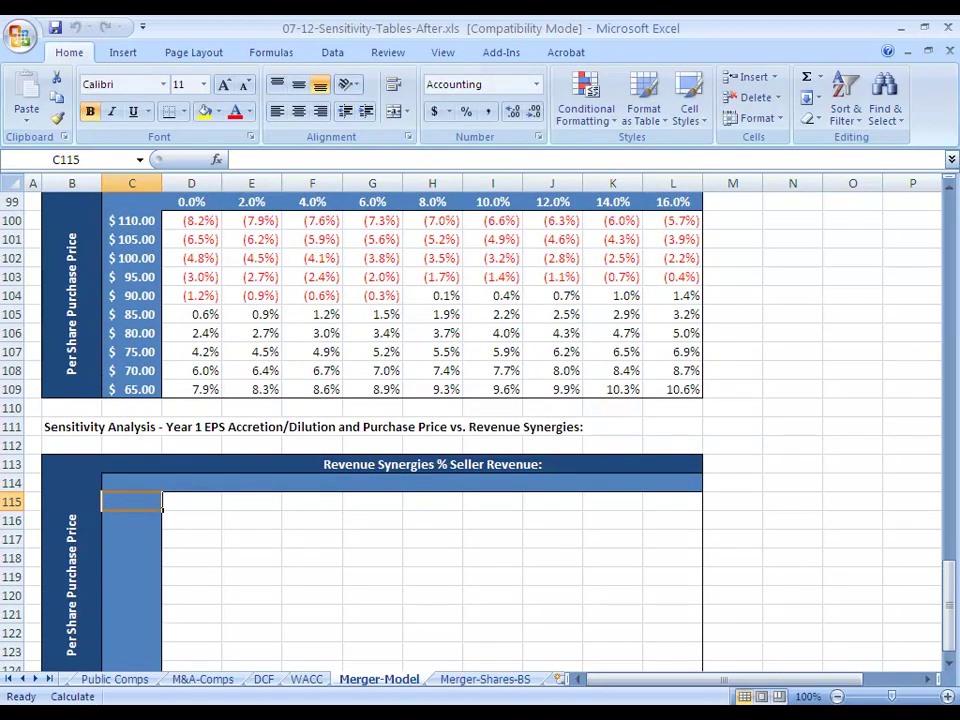
- Link the first purchase price of the revenue synergies table in C115 to the expense table with =C100
text(=)
key(ctrl+Up)
key(ctrl+Up)
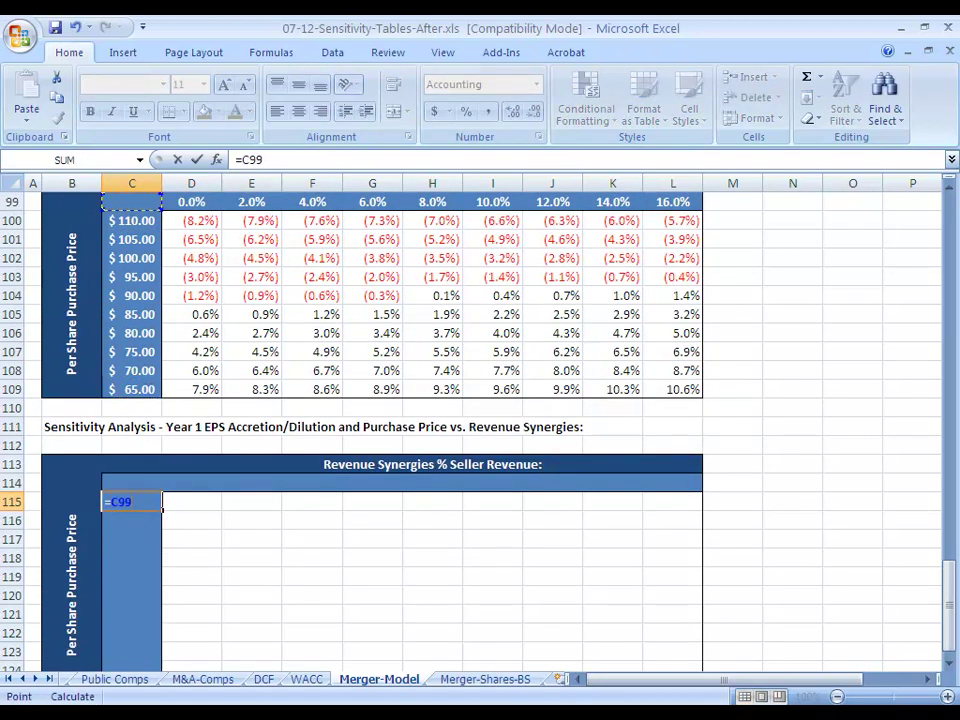
key(Down)
key(ctrl+Return)
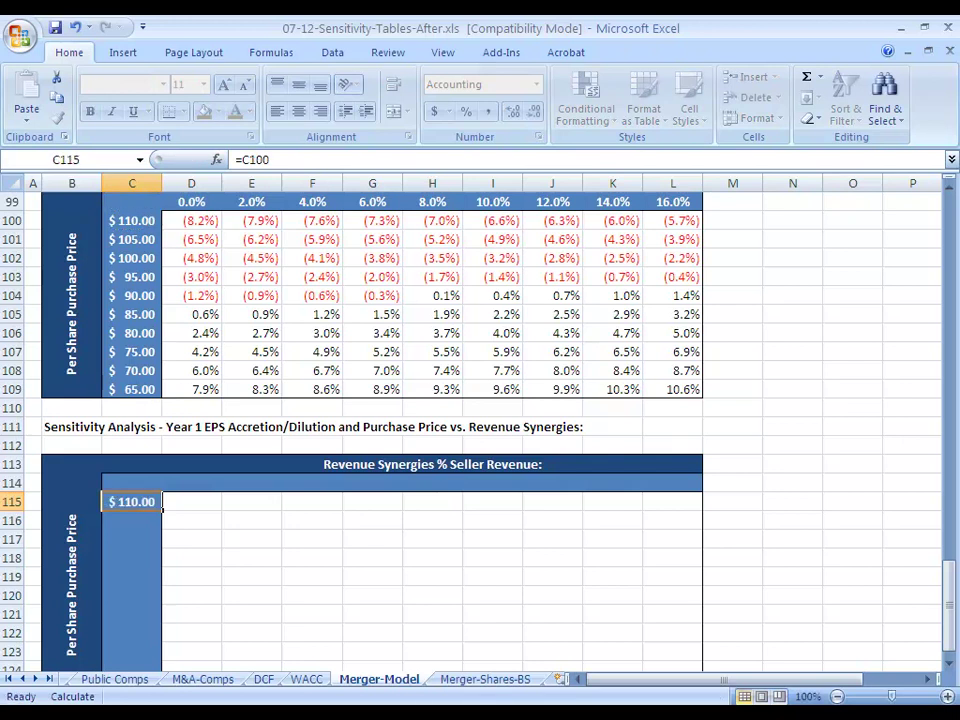
- Look over the 0.0% synergies column of the expense synergies table, up to its header
key(Right)
key(Up)
key(Up)
key(Up)
key(Up)
key(Up)
key(Up)
key(Up)
key(Up)
key(Up)
key(Up)
key(Up)
key(Up)
key(Up)
key(Up)
key(Up)
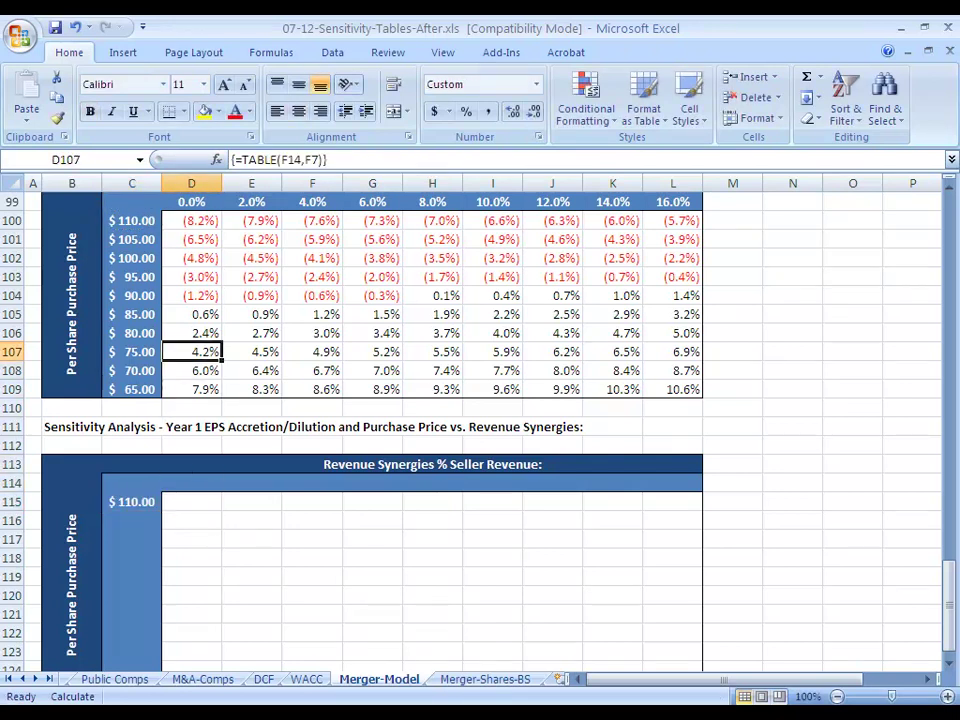
key(Up)
key(Up)
key(Up)
key(Up)
key(Down)
key(Down)
key(Down)
key(Down)
key(Down)
key(Down)
key(Down)
key(Down)
key(Down)
key(Down)
key(Down)
key(Down)
key(Down)
key(Down)
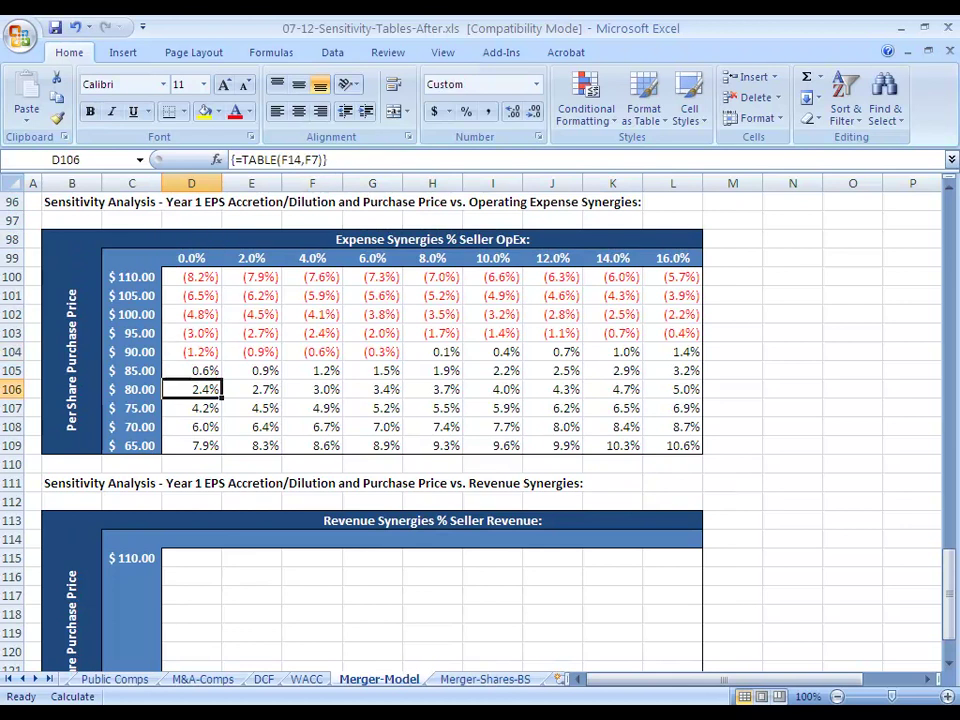
- Link the first revenue synergies percentage in D114 to the expense table's first percentage with =D99
key(Down)
key(Down)
key(Down)
key(Down)
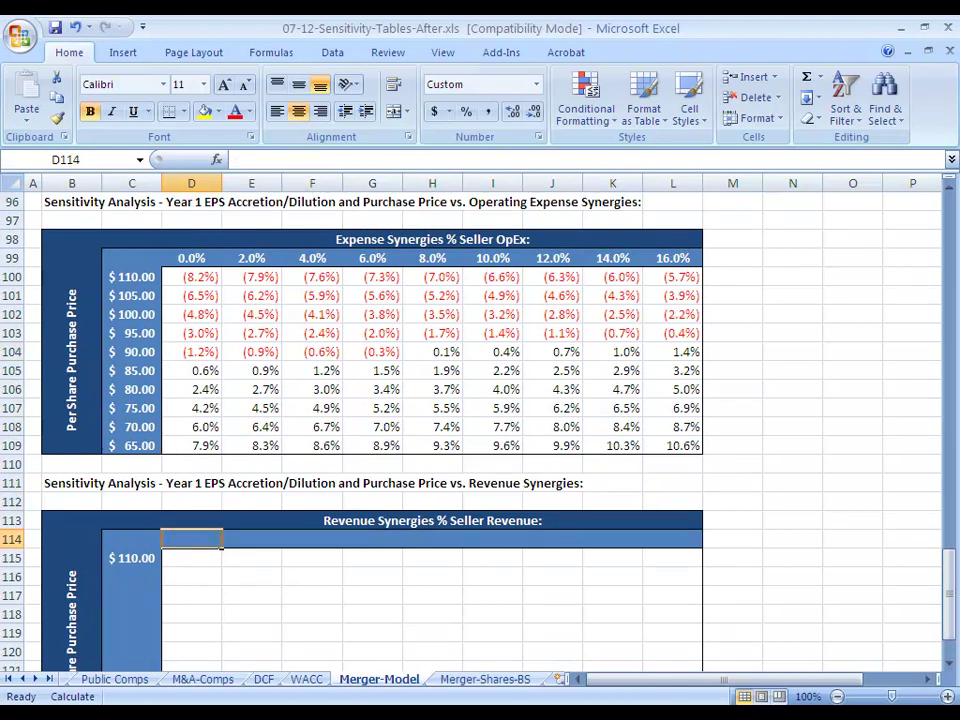
mouse_move(948, 609)
mouse_down()
mouse_move(948, 254)
mouse_move(948, 605)
mouse_up()
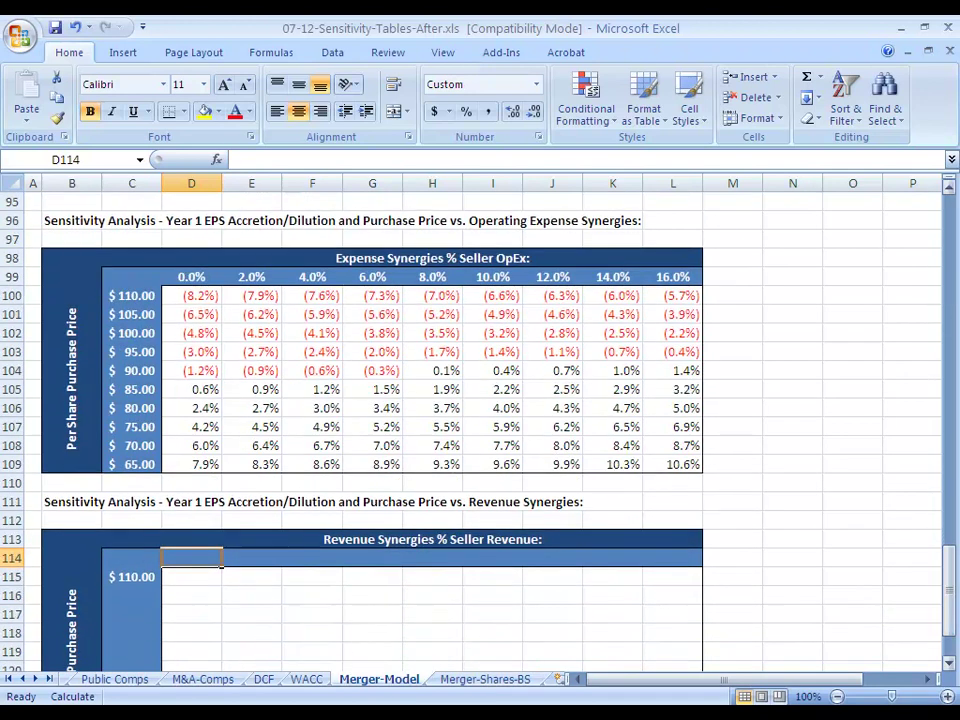
text(0)
key(Escape)
key(ctrl+Up)
key(Down)
key(Down)
key(Down)
key(Down)
key(Down)
text(=)
key(Up)
key(ctrl+Up)
key(ctrl+Up)
key(ctrl+Up)
key(ctrl+Down)
key(ctrl+Down)
key(ctrl+Up)
key(Down)
key(Return)
key(Down)
key(Down)
key(Down)
key(Down)
key(Down)
key(Down)
key(Down)
key(Up)
key(Up)
key(Up)
key(Up)
key(Up)
key(Up)
key(Up)
key(Up)
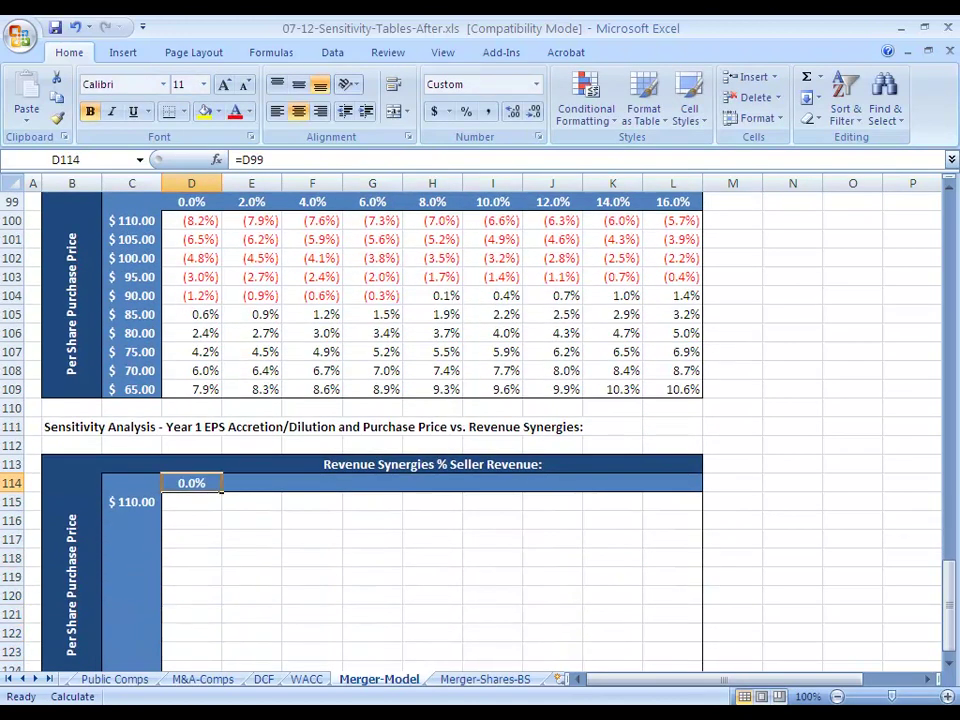
- Copy the D114 formula across E114:L114 as formulas only to complete the revenue synergies percentage headings
key(ctrl+c)
key(shift+Right)
key(shift+Right)
key(shift+Right)
key(shift+Right)
key(shift+Right)
key(shift+Right)
key(shift+Right)
key(shift+Right)
key(alt+e)
key(s)
key(f)
key(Return)
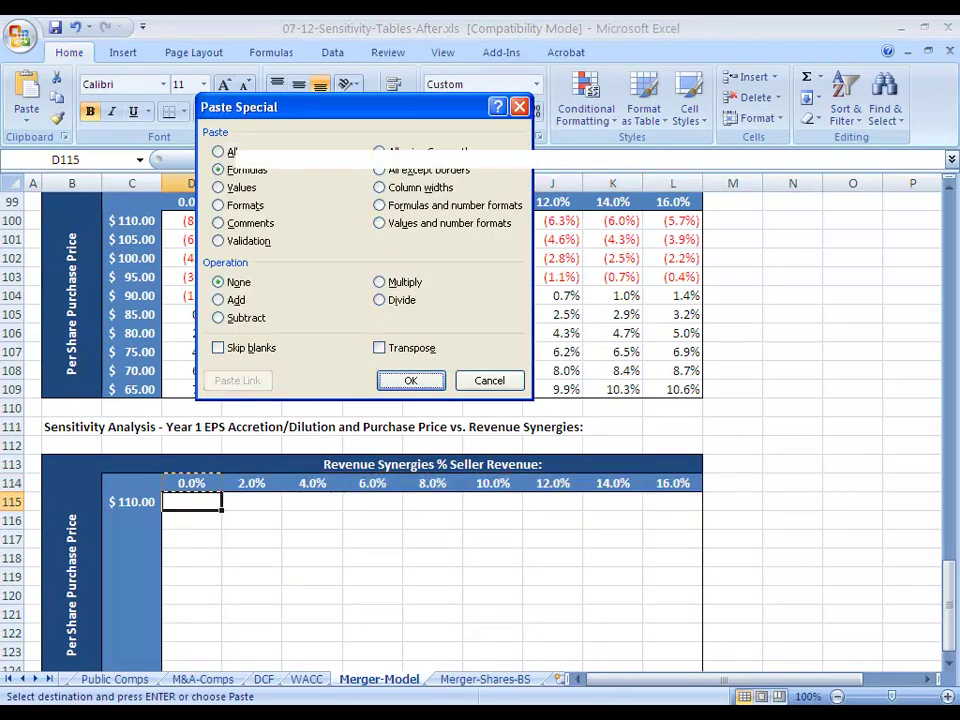
- Copy the C115 purchase price formula down through C124 as formulas only to complete the revenue synergies table's price column
key(Left)
key(ctrl+c)
key(shift+Down)
key(shift+Down)
key(shift+Down)
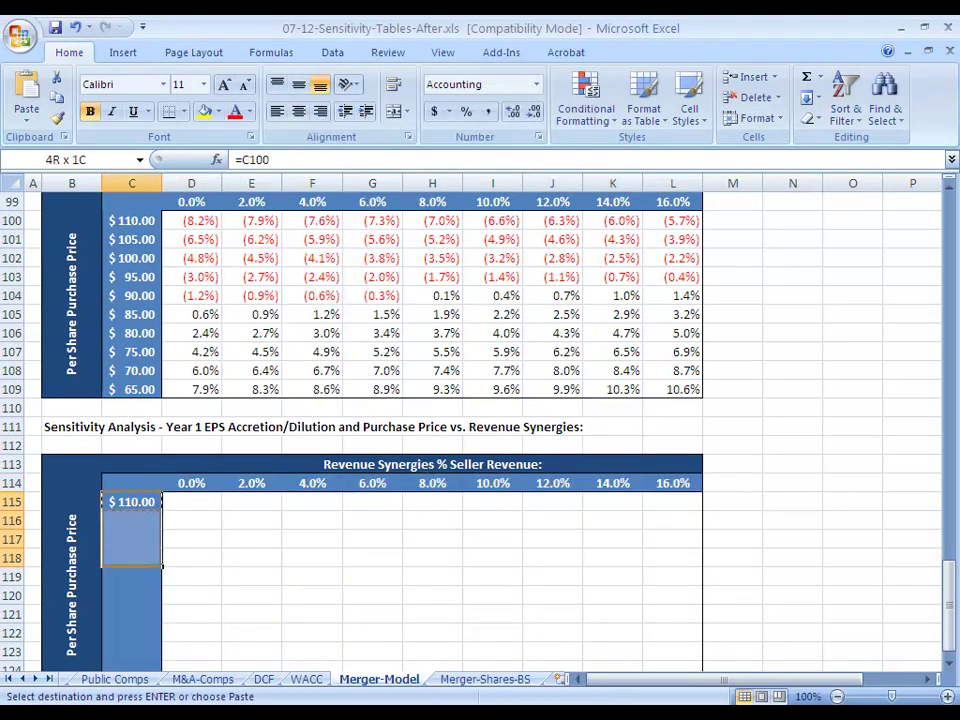
key(shift+Down)
key(shift+Down)
key(shift+Down)
key(shift+Down)
key(shift+Down)
key(shift+Down)
key(alt+e)
key(s)
key(f)
key(Return)
- Link the revenue synergies table's corner cell C114 to the Year 1 accretion/dilution percentage with =E94
key(Up)
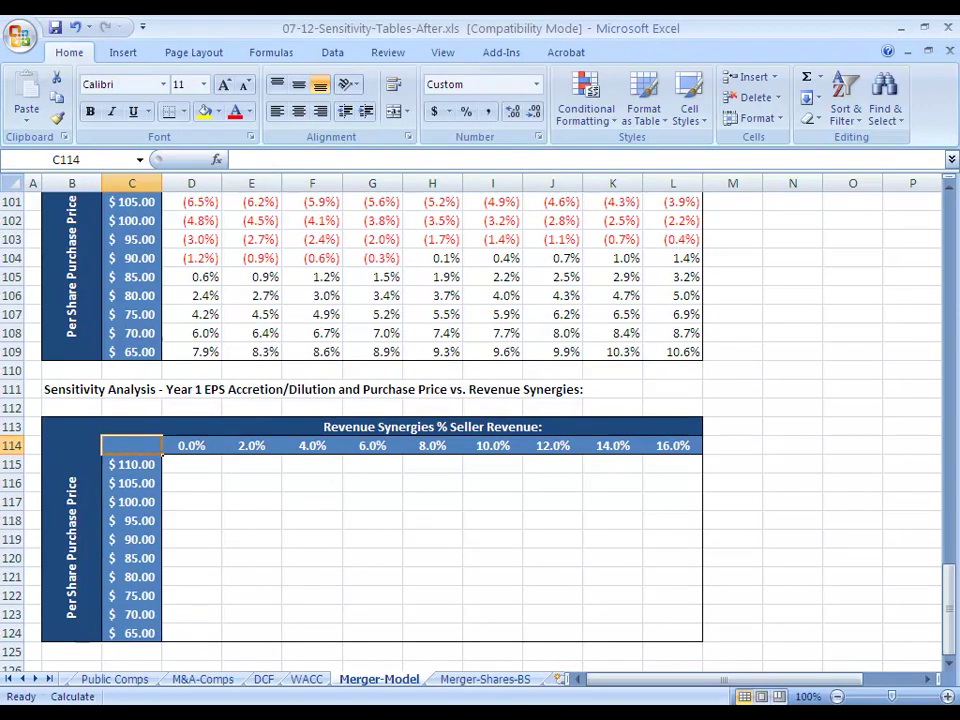
text(=)
key(Right)
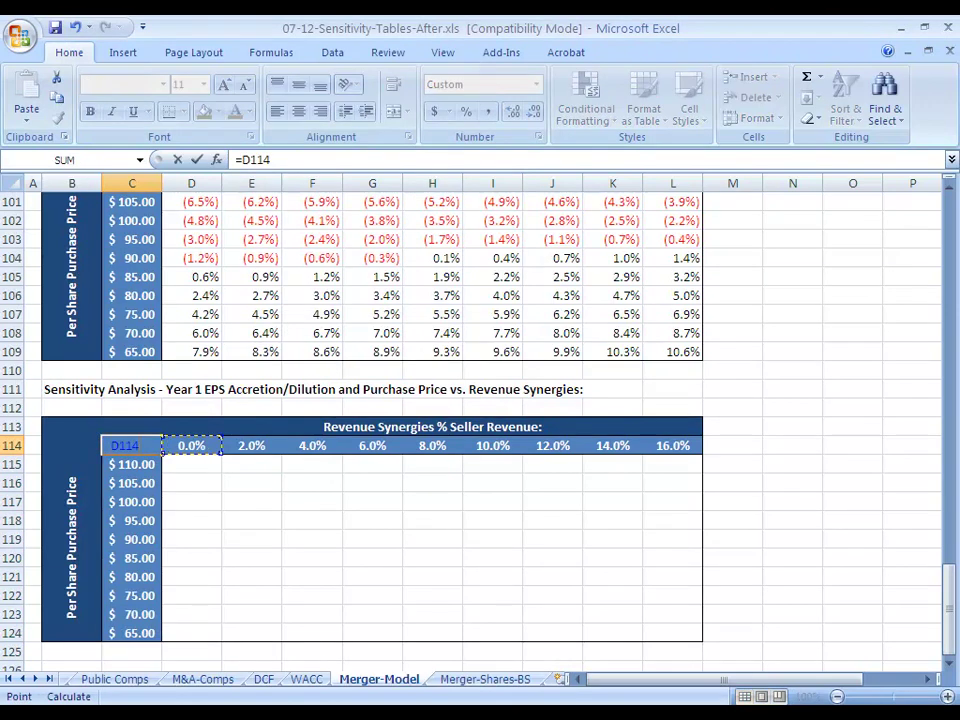
key(Up)
key(Up)
key(Up)
key(Up)
key(Up)
key(Up)
key(Up)
key(Up)
key(Up)
key(Up)
key(Up)
key(Up)
key(Up)
key(Up)
key(Up)
key(Up)
key(Escape)
- Look over the purchase price columns of the expense and revenue synergies tables, finishing at corner cell C114
key(Down)
key(Down)
key(Down)
key(Down)
key(Down)
key(Down)
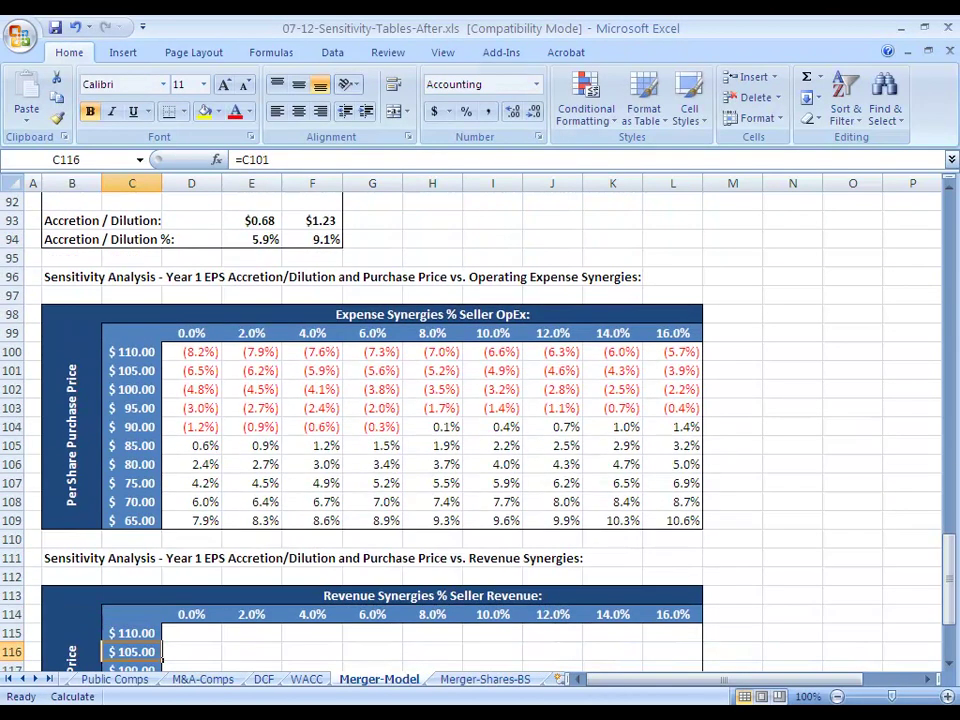
key(Up)
key(Up)
key(Up)
key(Up)
key(Up)
key(Up)
key(Down)
key(Down)
key(Down)
key(Down)
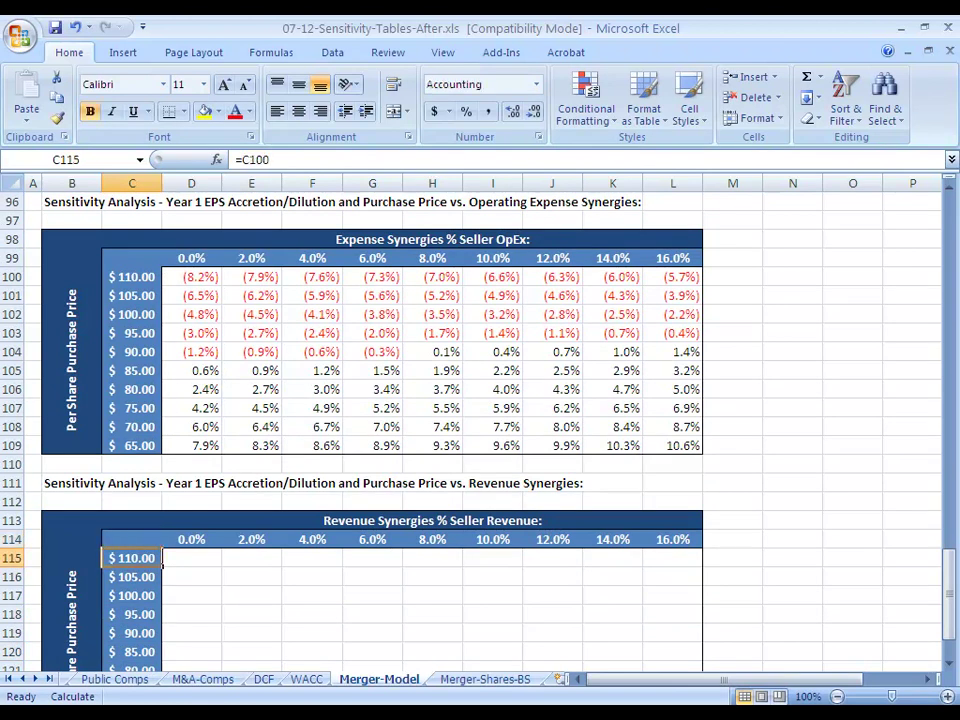
key(Down)
key(Down)
key(Down)
key(Down)
key(Down)
key(Down)
key(Up)
key(Up)
key(Up)
key(Up)
key(Up)
key(Up)
key(Up)
key(Up)
key(Up)
key(Up)
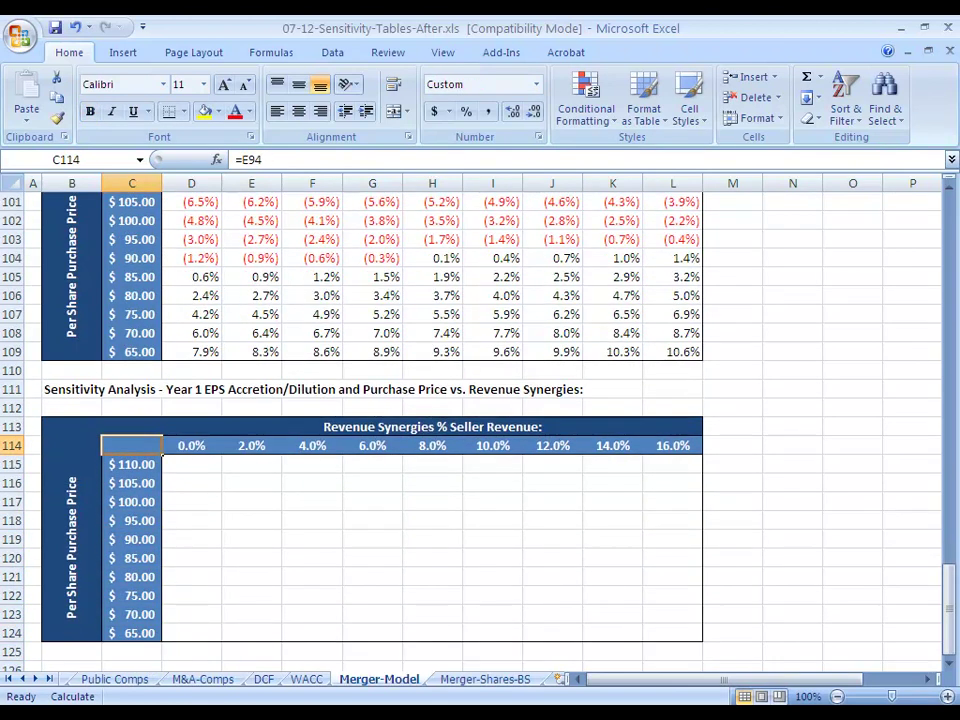
- Start a data table over C114:L124 with the Revenue Synergy % in F13 as the row input cell
key(shift+Down)
key(shift+Down)
key(shift+Down)
key(shift+Down)
key(shift+Down)
key(shift+Down)
key(shift+Down)
key(shift+Down)
key(shift+Down)
key(shift+Down)
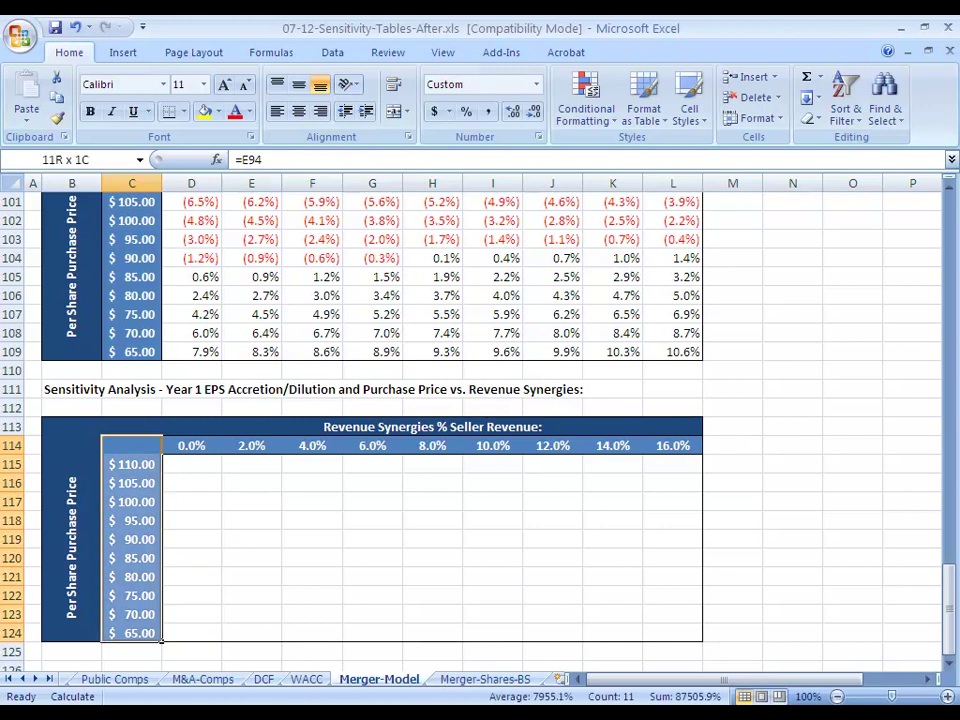
key(shift+Right)
key(shift+Right)
key(shift+Right)
key(shift+Right)
key(shift+Right)
key(shift+Right)
key(shift+Right)
key(shift+Right)
key(shift+Right)
key(alt+d)
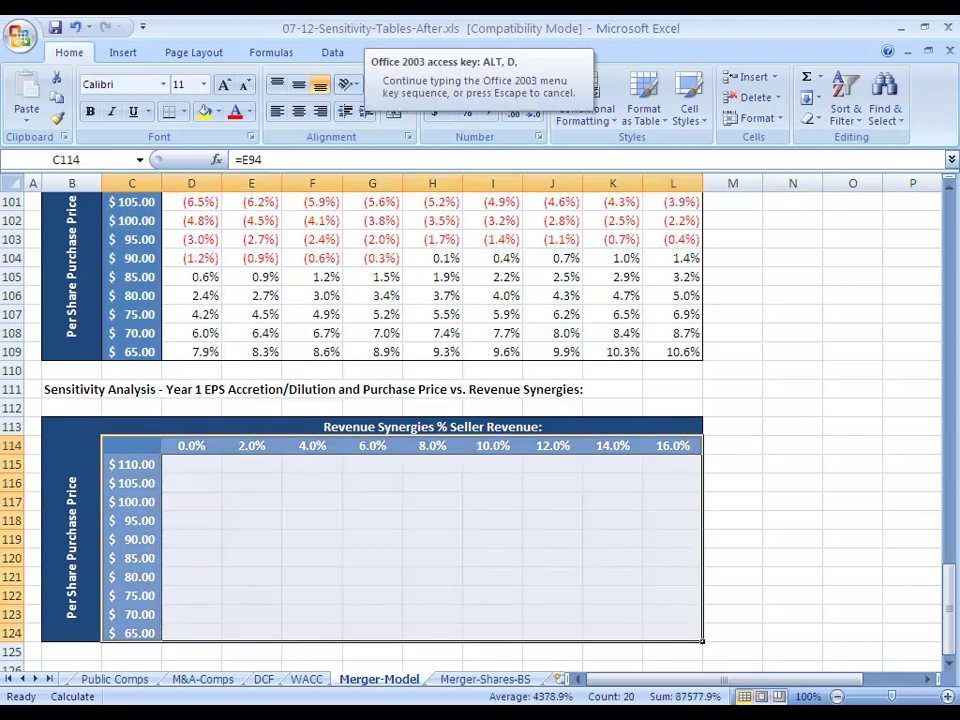
key(t)
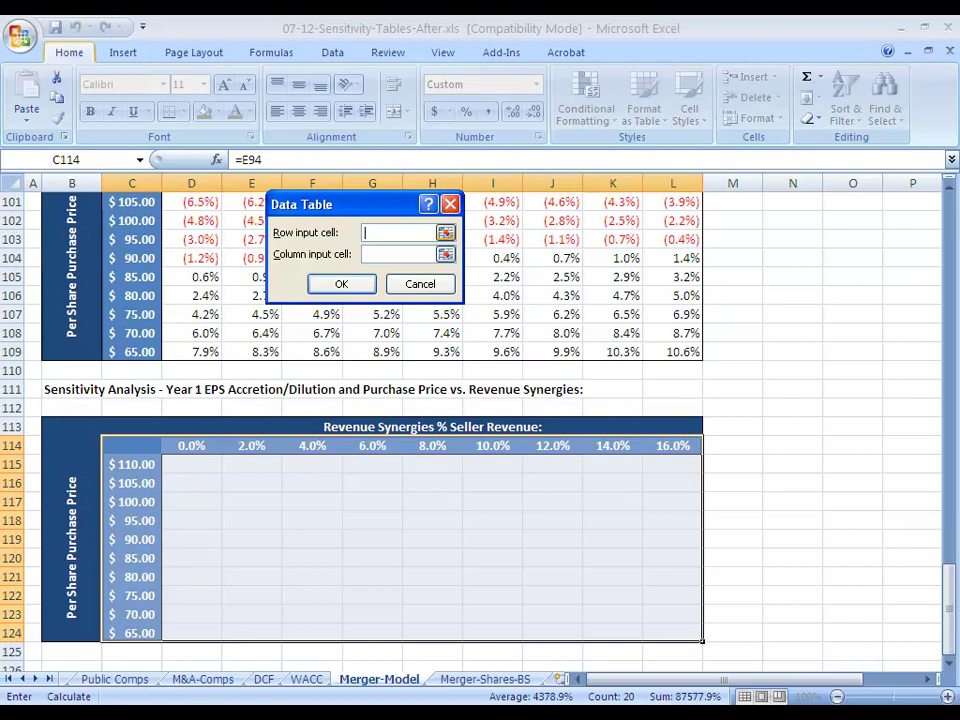
click(445, 232)
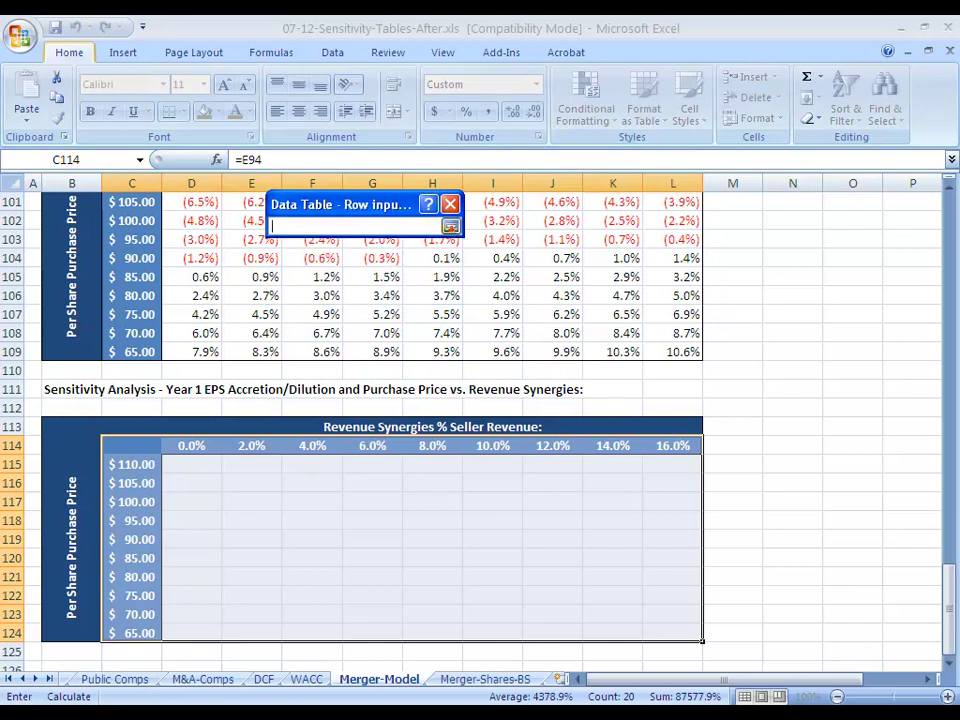
drag(949, 615, 949, 240)
click(314, 427)
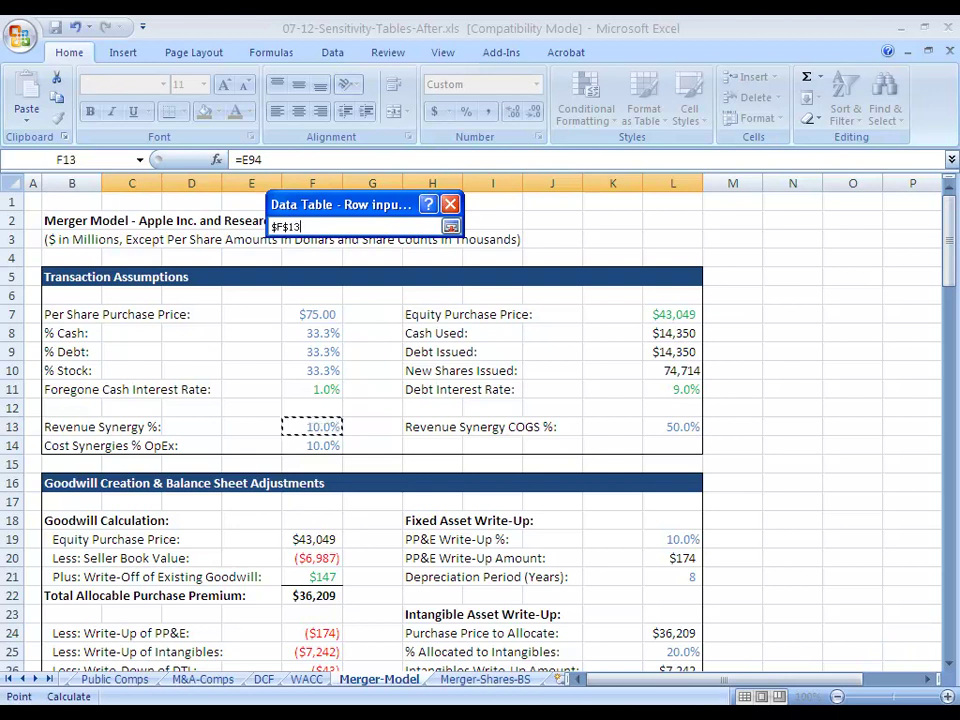
key(Return)
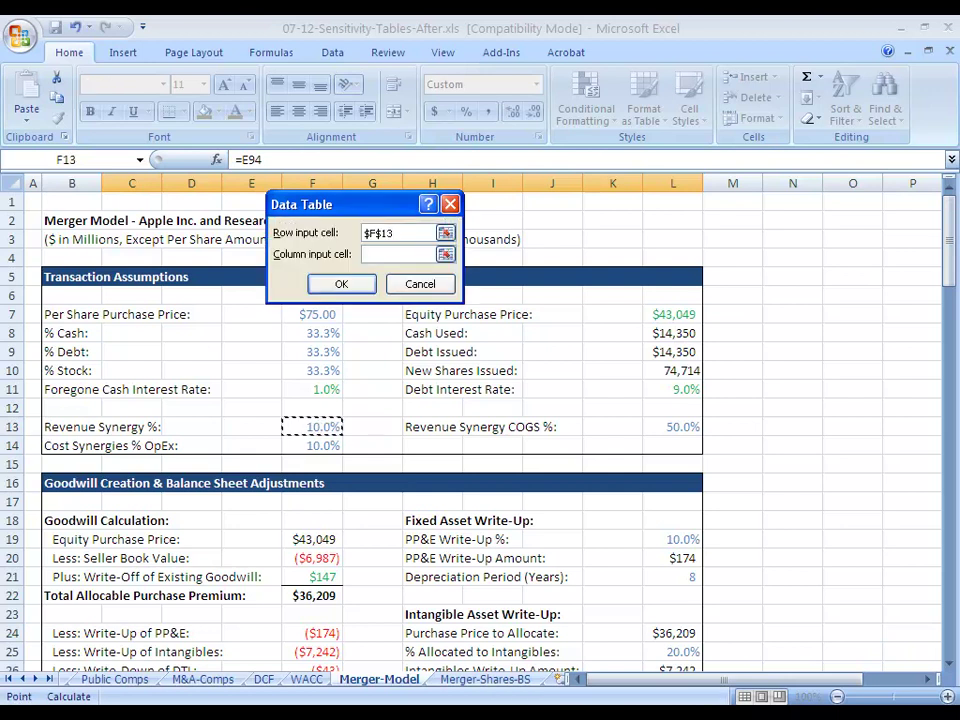
- Set the column input cell to the Per Share Purchase Price in F7 and create the data table
click(445, 254)
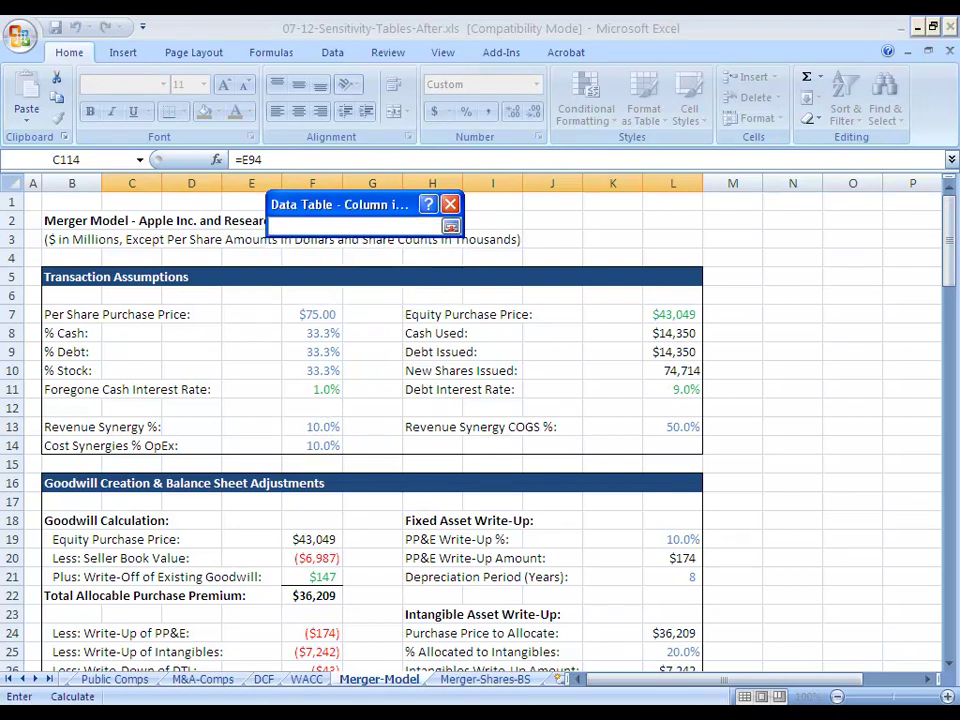
click(314, 315)
key(Return)
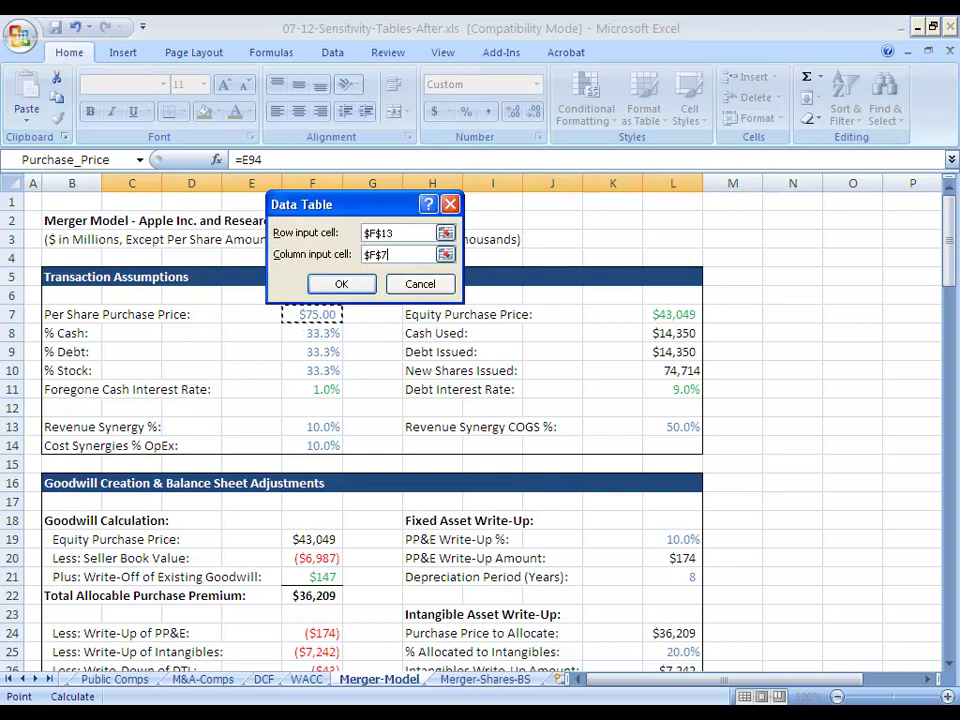
key(Return)
- Save the workbook to recalculate the sensitivity tables
drag(949, 250, 949, 618)
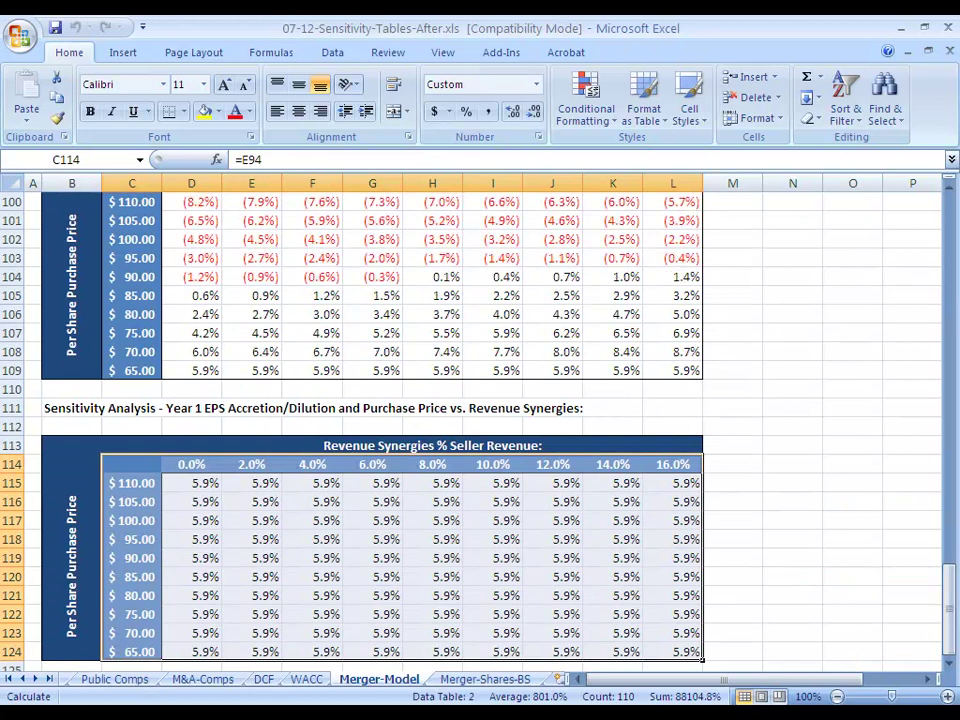
key(ctrl+s)
key(Right)
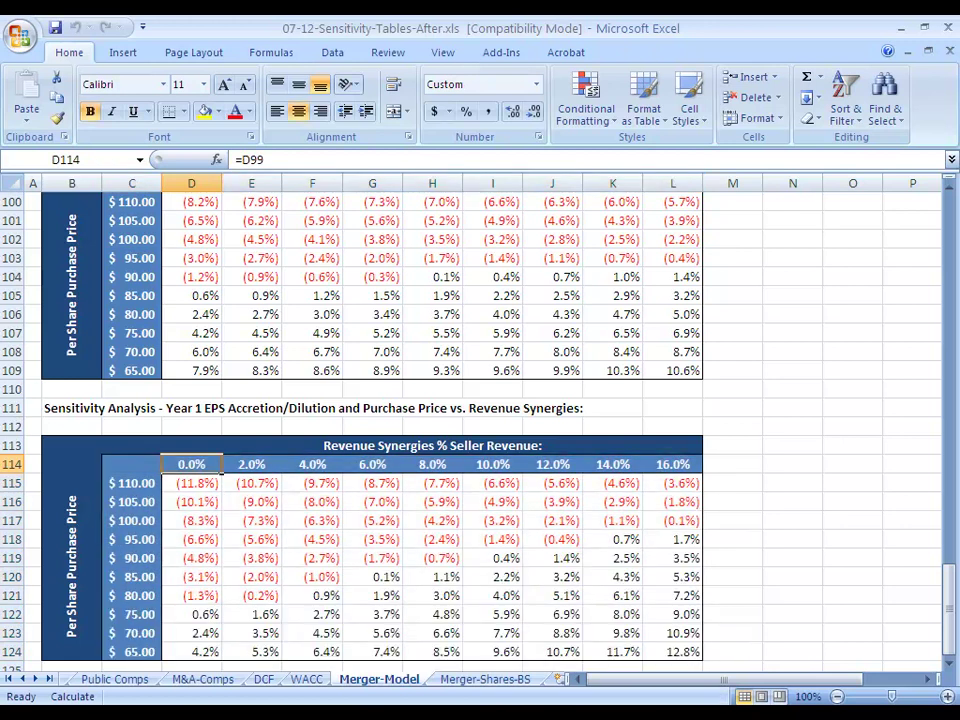
- Inspect the revenue synergies table's 0.0% column and compare it with the expense synergies table, finishing at D115
key(Right)
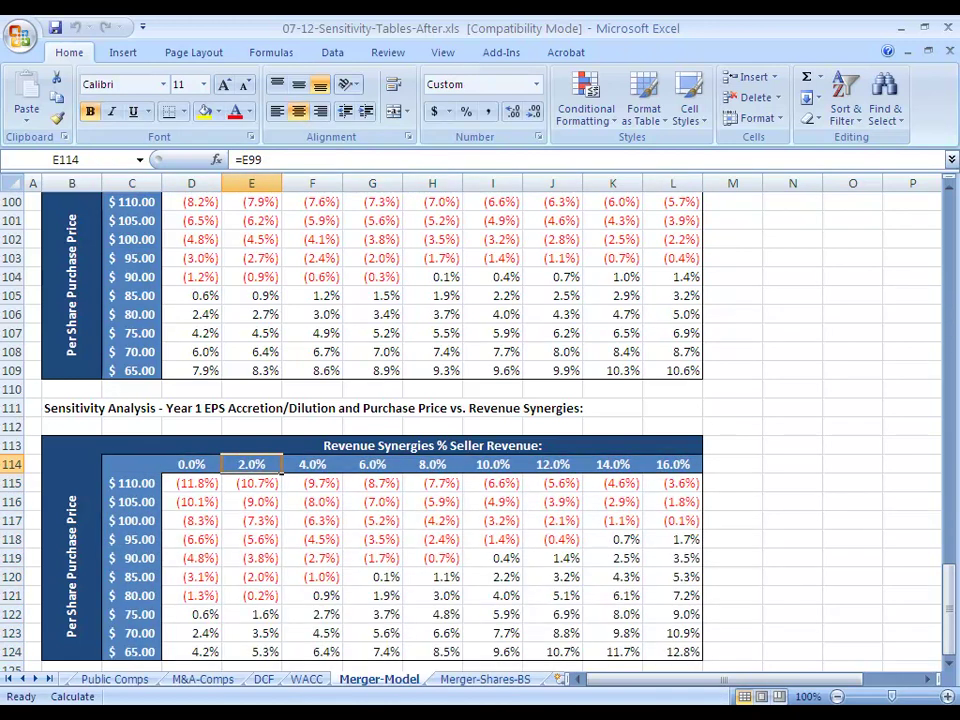
key(Left)
key(Down)
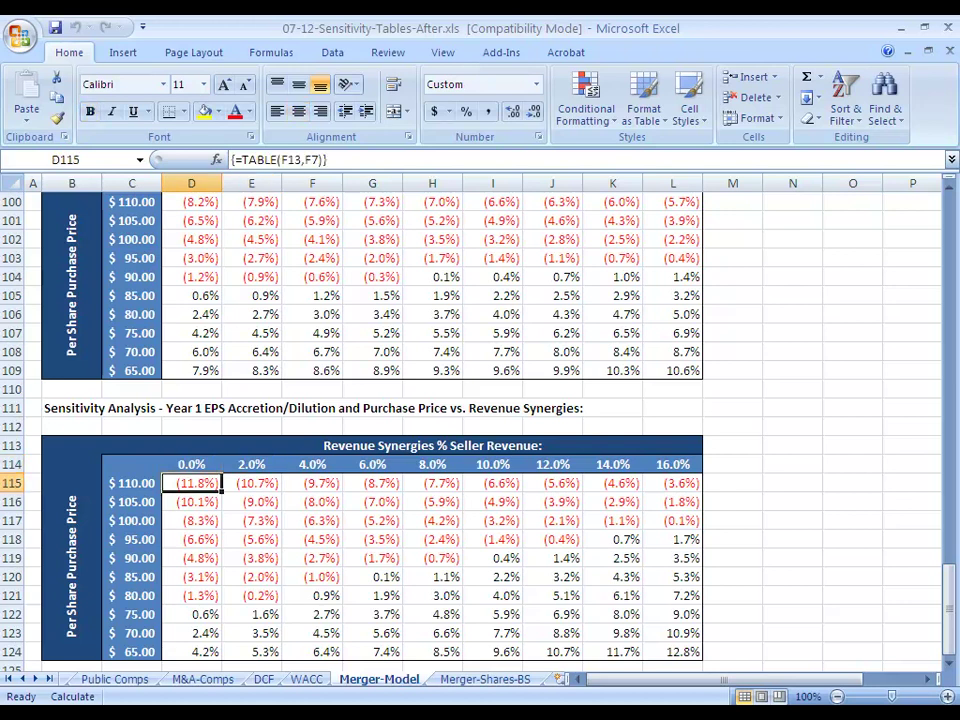
key(Up)
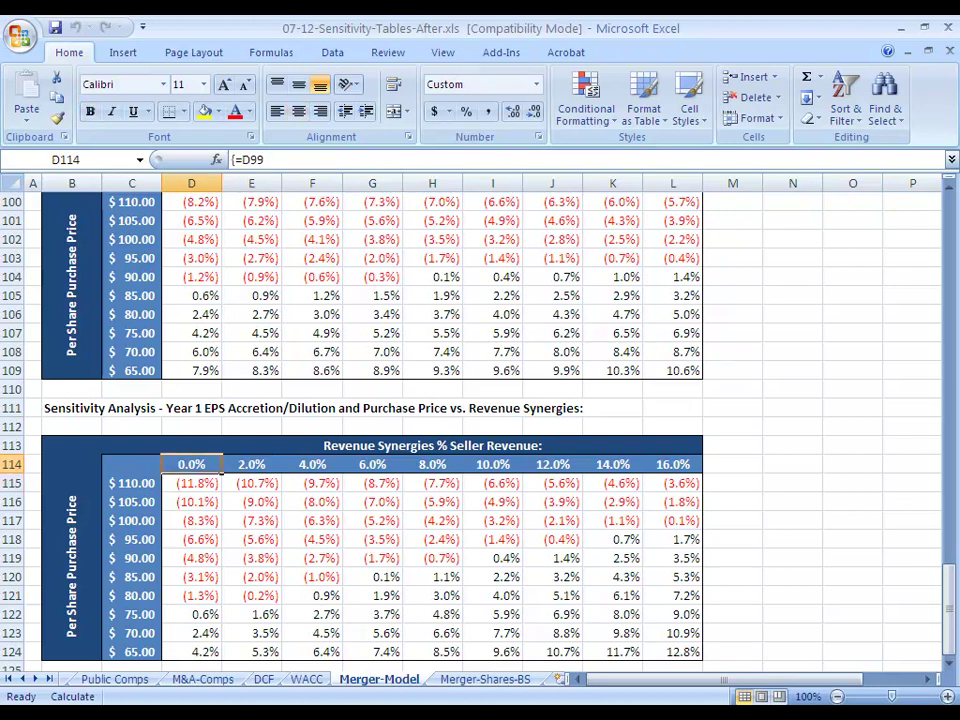
key(Up)
key(Up)
key(Up)
key(Up)
key(Up)
key(Up)
key(Up)
key(Up)
key(Up)
key(Up)
key(Up)
key(Down)
key(Down)
key(Down)
key(Down)
key(Down)
key(Down)
key(Down)
key(Down)
key(Down)
key(Down)
key(Down)
key(Down)
key(Down)
key(Down)
key(Down)
key(Down)
key(Down)
key(Down)
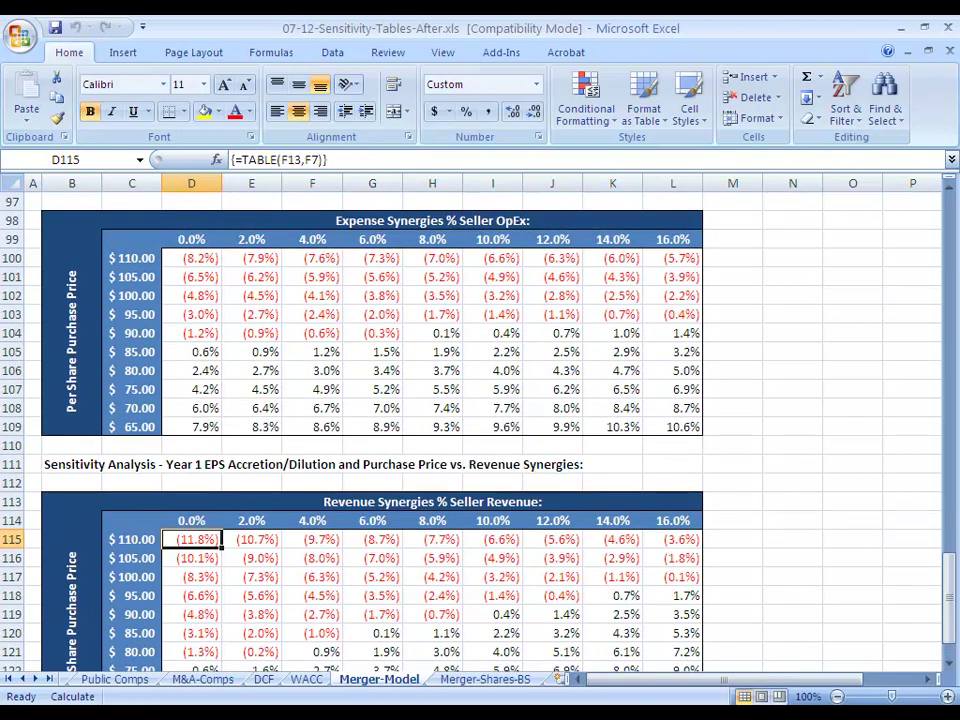
- Examine the EPS accretion/dilution results in D115:L123 of the revenue synergies table
key(shift+Right)
key(shift+Right)
key(shift+Right)
key(shift+Right)
key(shift+Right)
key(shift+Right)
key(shift+Right)
key(shift+Right)
key(shift+Down)
key(shift+Down)
key(shift+Down)
key(shift+Down)
key(shift+Down)
key(shift+Down)
key(shift+Down)
key(shift+Down)
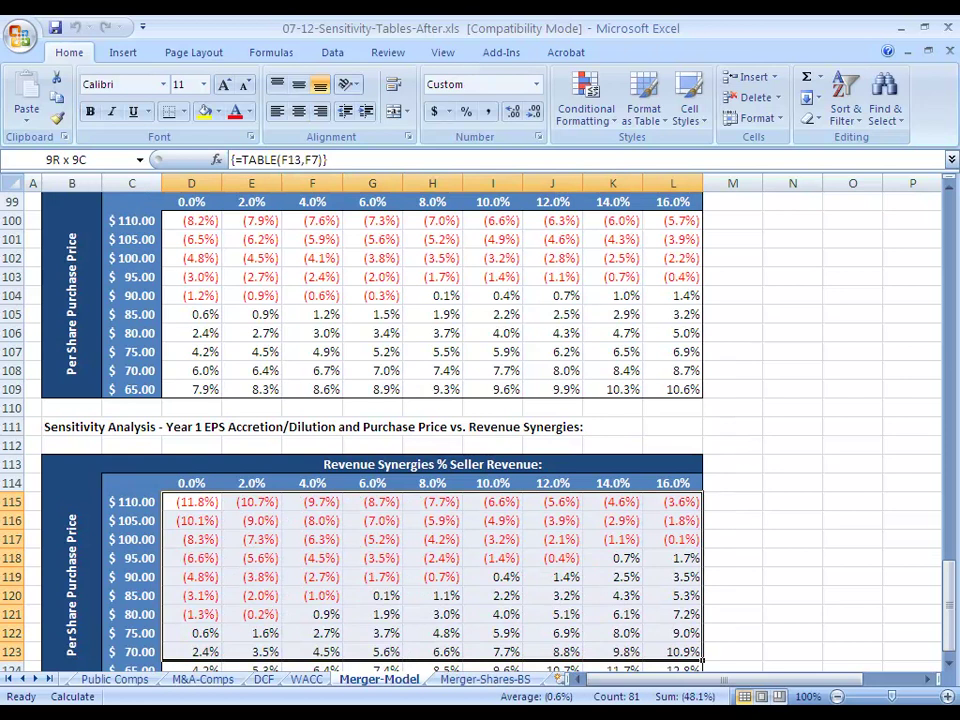
key(Up)
key(Down)
key(shift+Left)
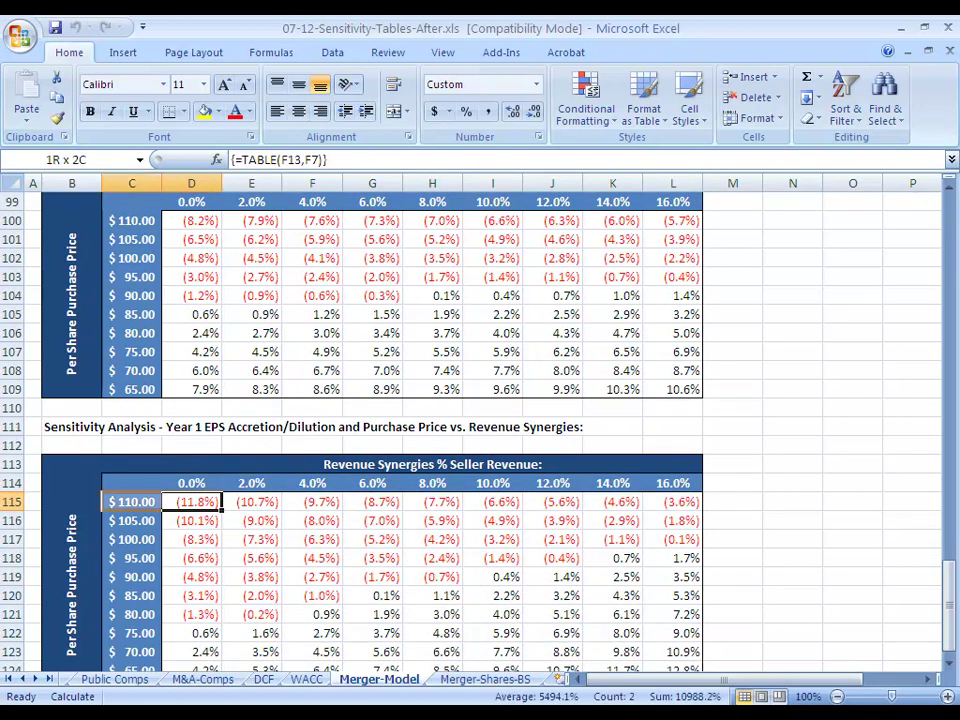
- Compare the expense synergies table with the revenue synergies table row by row, finishing at L124 in the $65.00 row
key(shift+Up)
key(Up)
key(Up)
key(Up)
key(Up)
key(Up)
key(Up)
key(Up)
key(Up)
key(Up)
key(Up)
key(Up)
key(Up)
key(Up)
key(Up)
key(Up)
key(Down)
key(Down)
key(Down)
key(Down)
key(Down)
key(Down)
key(Down)
key(Down)
key(Down)
key(Down)
key(Down)
key(Down)
key(Down)
key(Down)
key(Down)
key(Down)
key(Down)
key(Down)
key(Down)
key(Down)
key(Down)
key(Down)
key(Down)
key(Down)
key(Right)
key(Right)
key(Right)
key(Right)
key(Right)
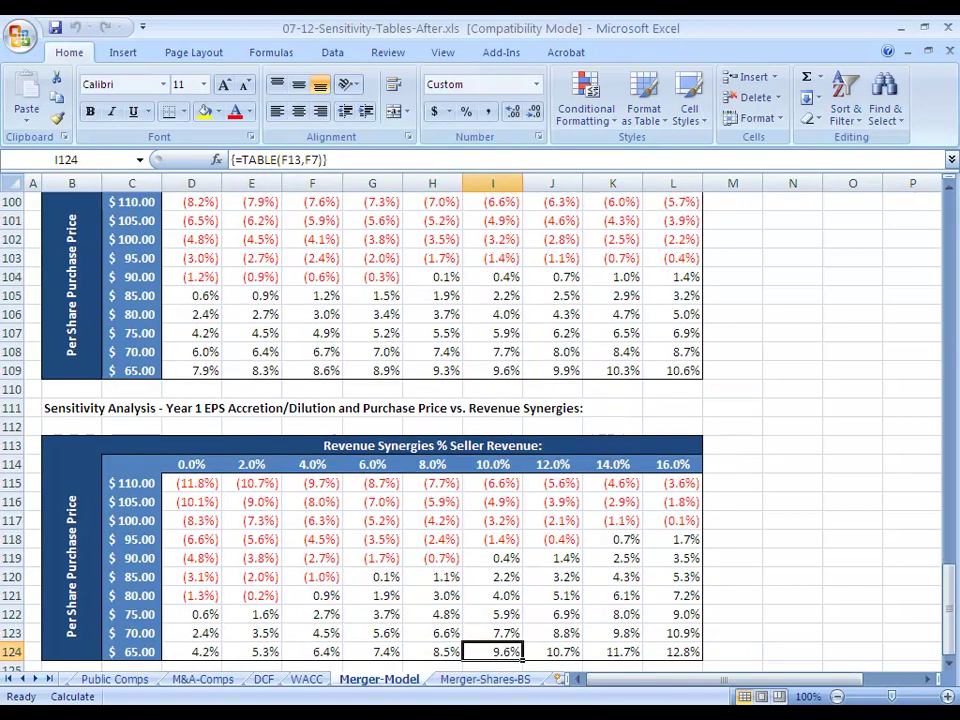
key(Right)
key(Right)
key(Right)
- Compare the 16.0% columns of both tables up to L109 and review the buyer and seller income statements
key(Up)
key(Up)
key(Up)
key(Up)
key(Up)
key(Up)
key(Up)
key(Up)
key(Up)
key(Up)
key(Up)
key(Up)
key(Up)
key(Up)
key(Up)
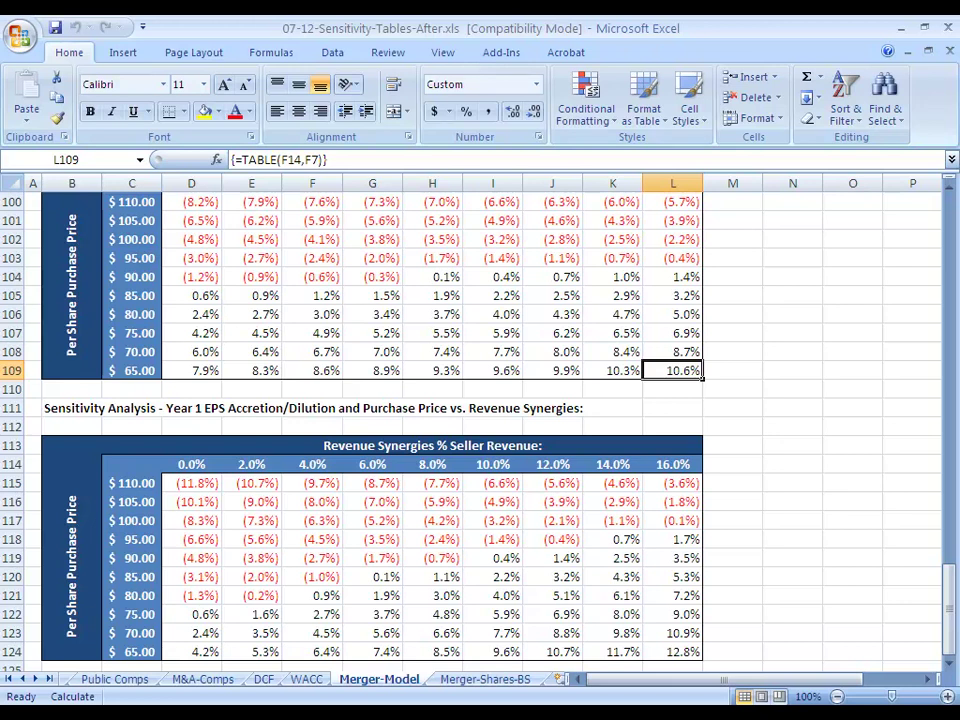
drag(948, 595, 948, 381)
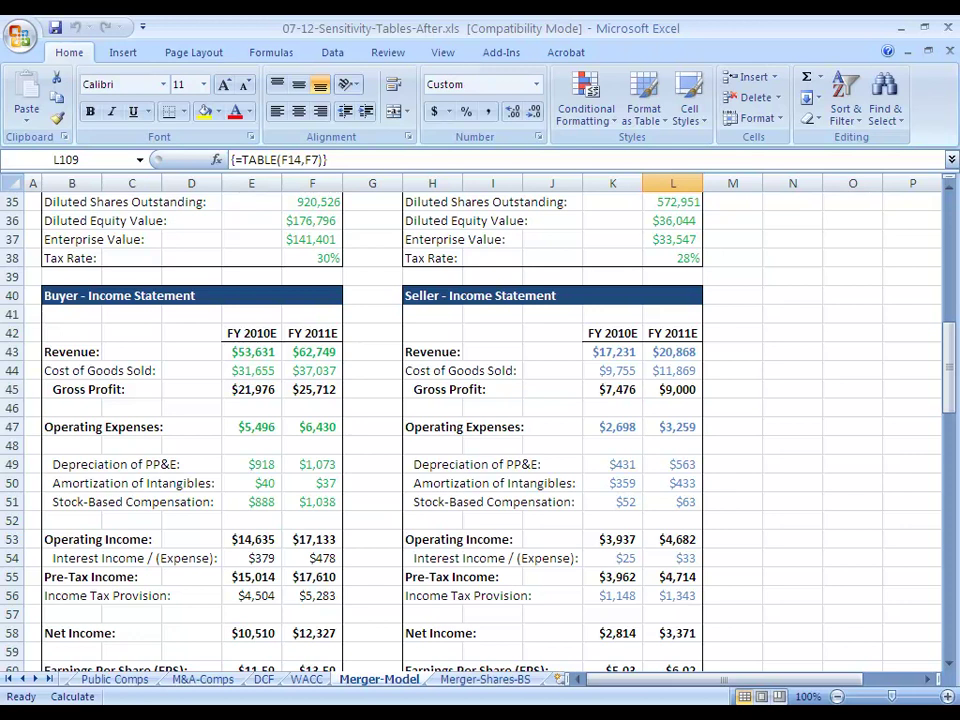
drag(948, 375, 948, 592)
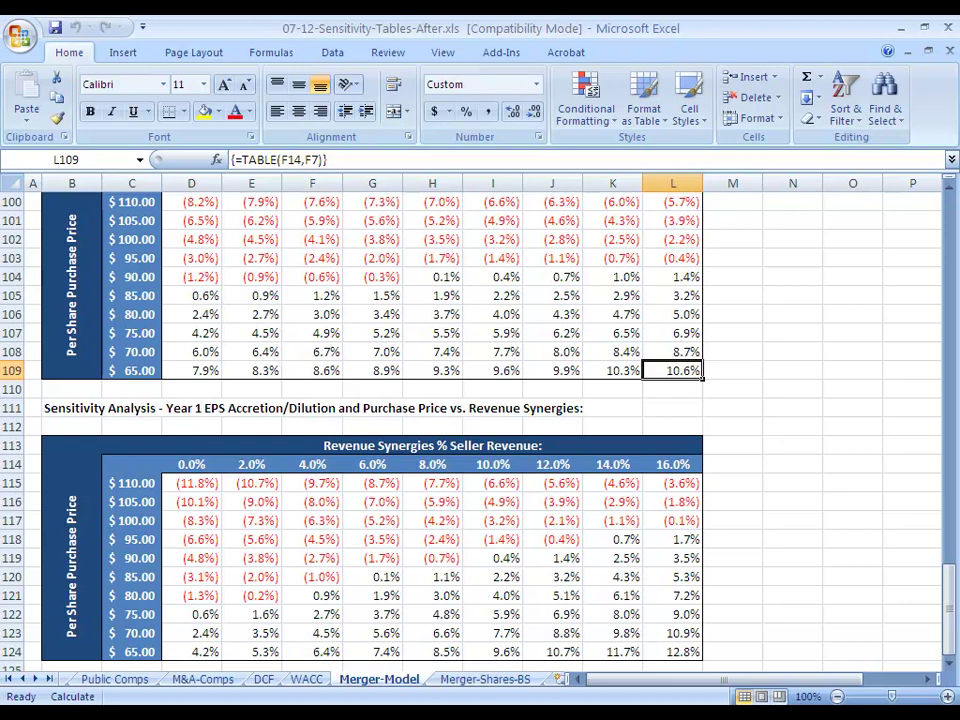
- Enter the note "% Cash / Stock / Debt" in N109, beside the sensitivity tables
key(Right)
key(Right)
key(Right)
key(Right)
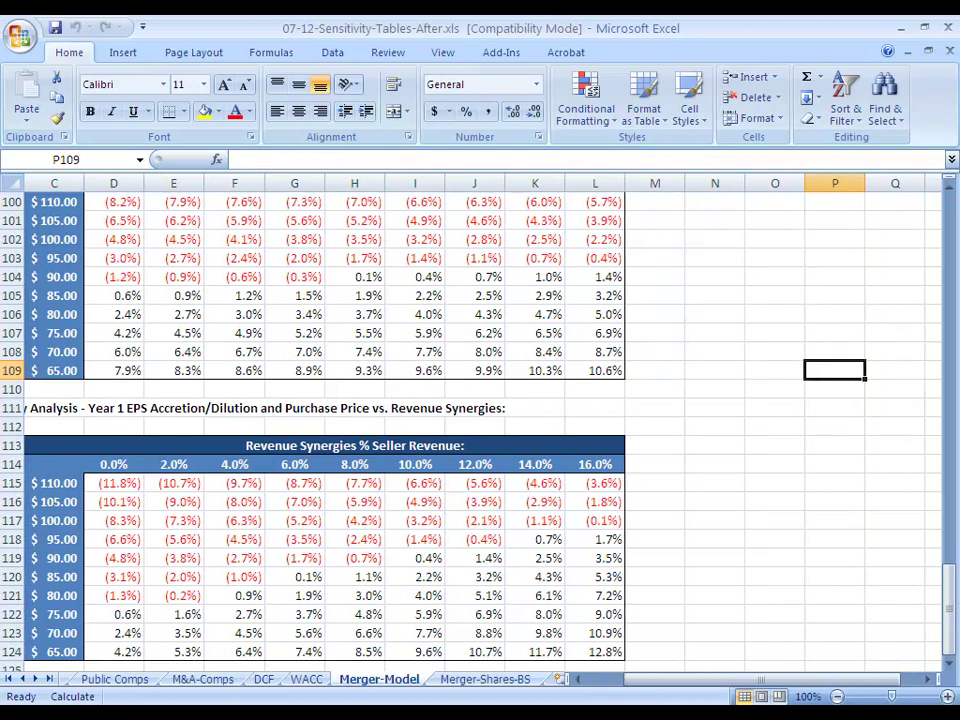
key(Left)
key(Left)
text(% Cash)
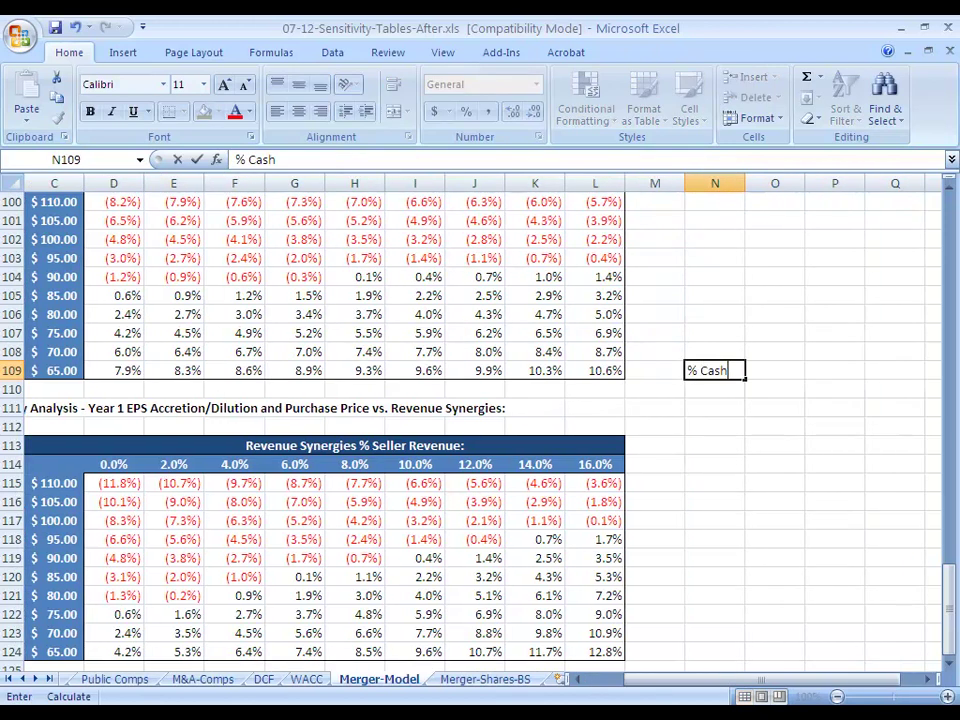
text( / Stock / Debt)
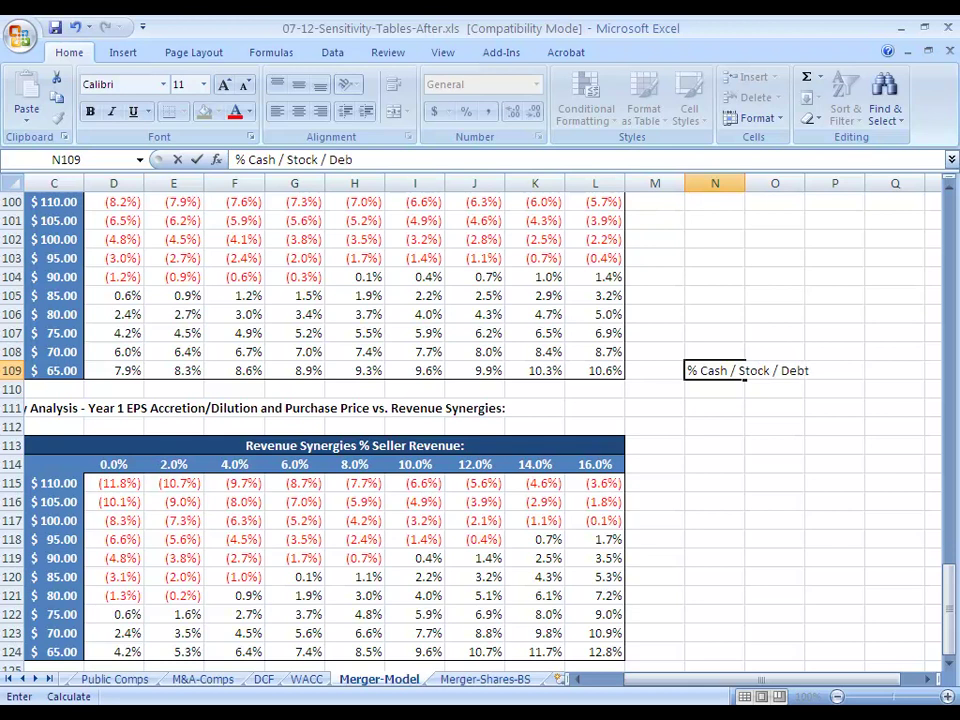
key(Return)
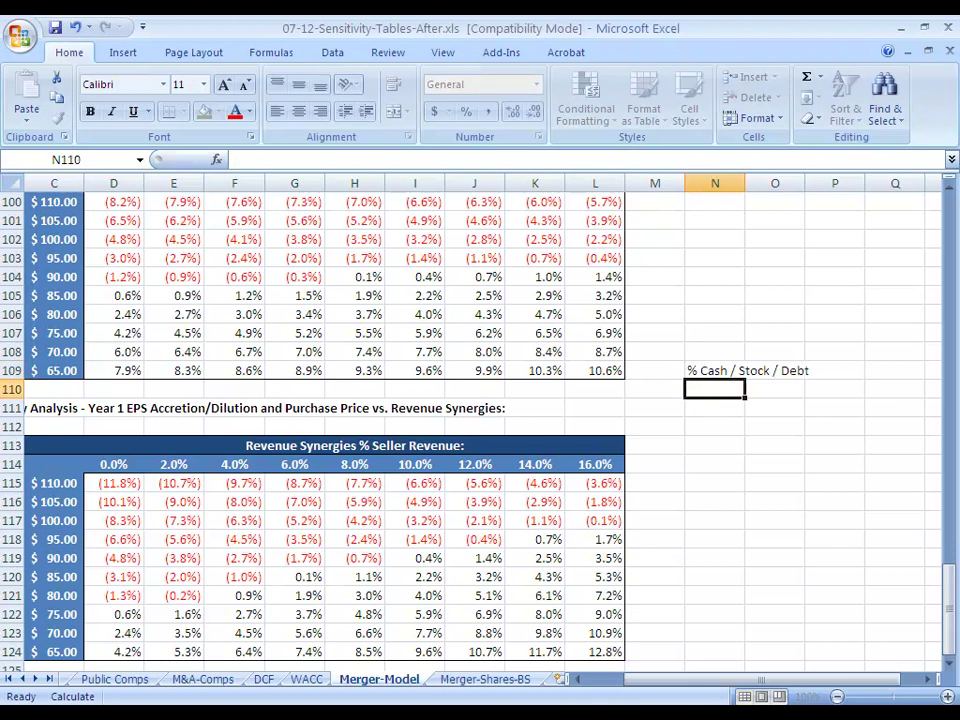
- List "Purchase Price", "Revenue / Expense Synergies" and "Operating Performance" in N110:N112
text(Pur)
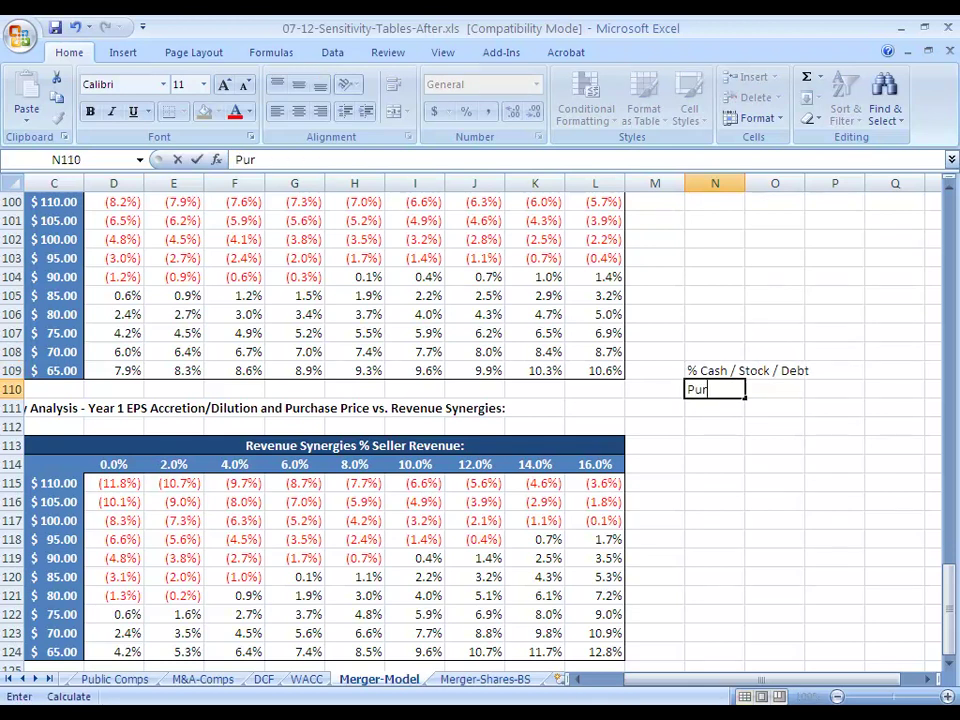
text(chase Price)
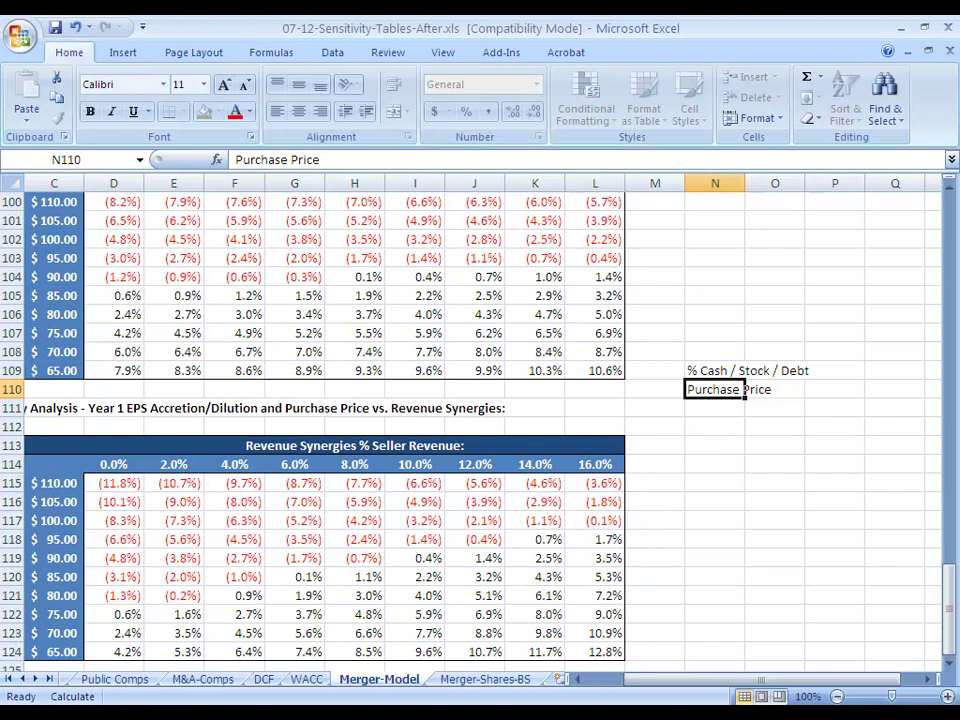
key(Return)
text(Revenue / E)
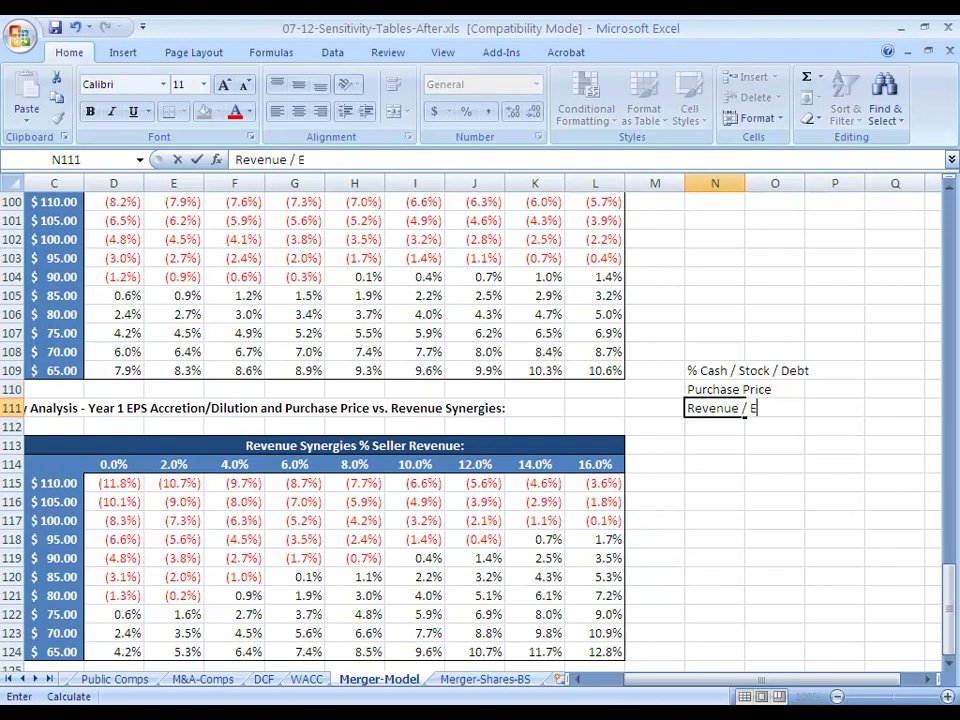
text(xpense Synergies)
key(Return)
text(Opera)
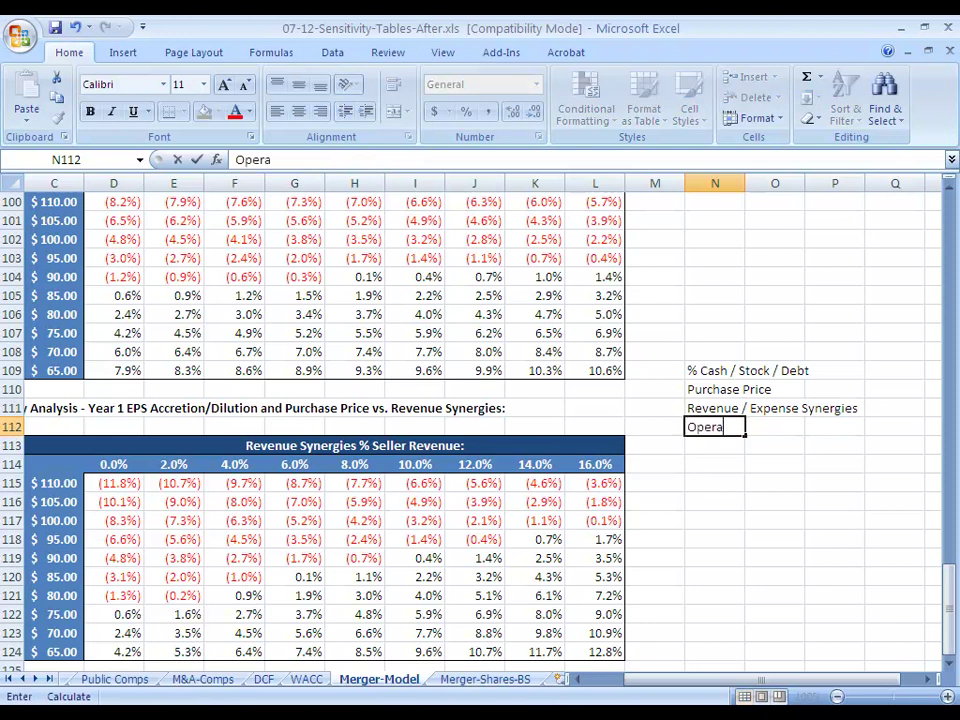
text(ting Performance)
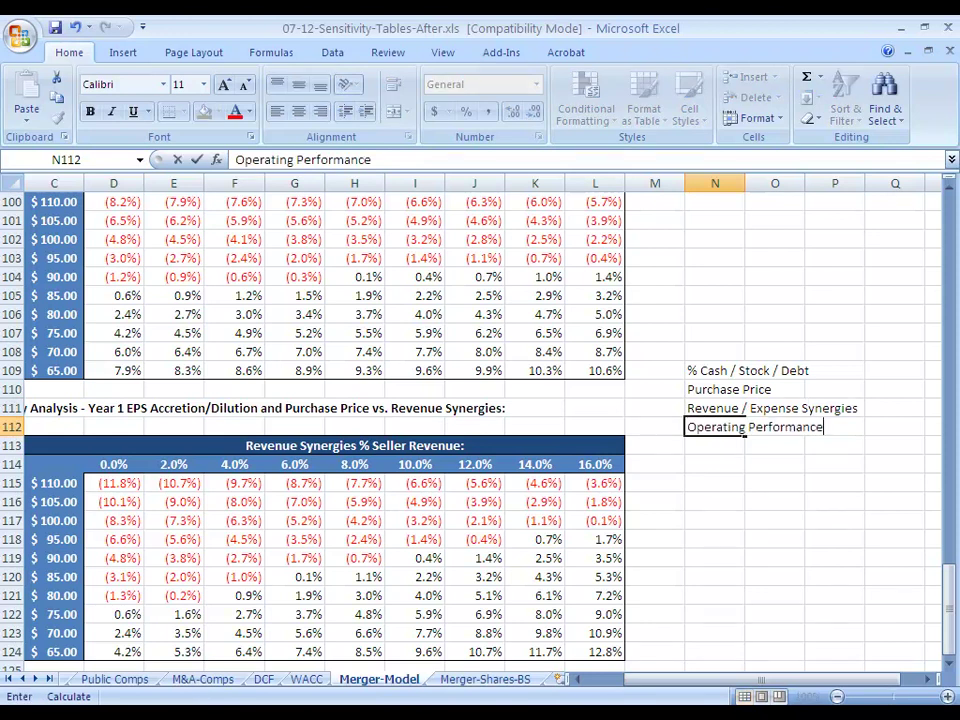
key(ctrl+Return)
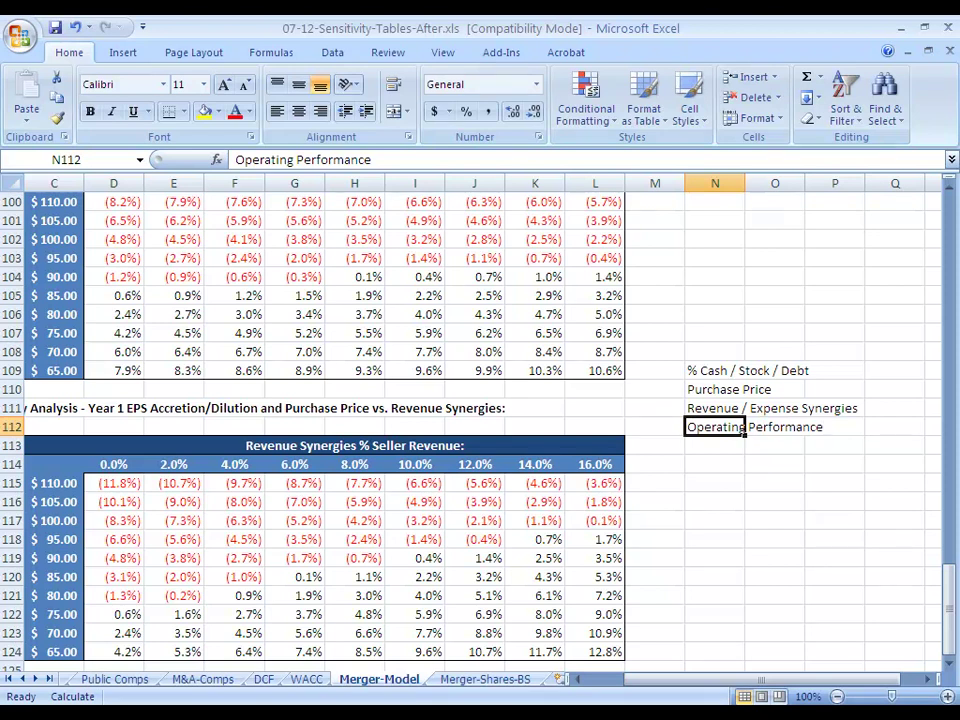
- Clear the list of notes in N109:N112
key(shift+Up)
key(shift+Up)
key(shift+Up)
key(Delete)
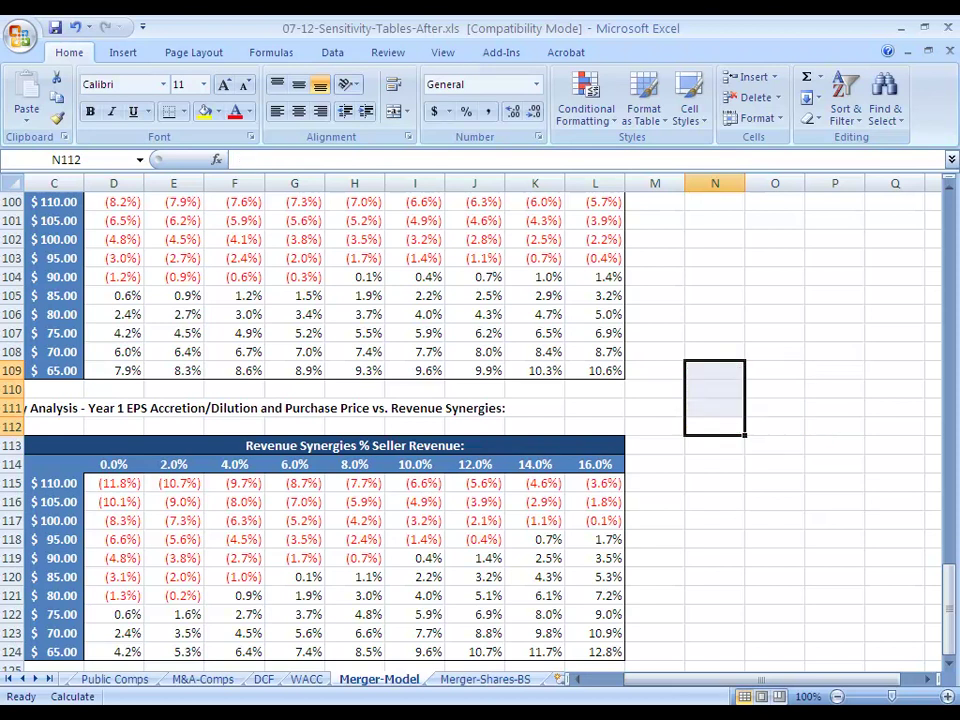
- Enter the note "Year 1, Year 2 and beyond" in N113
key(Down)
text(Year)
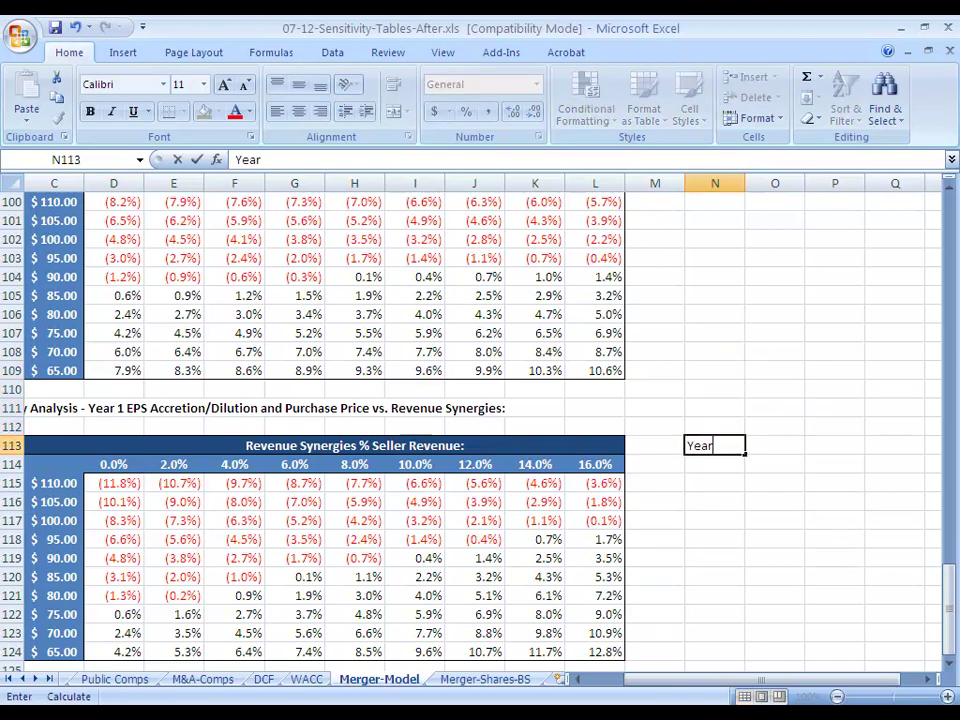
text( 1, Year 2)
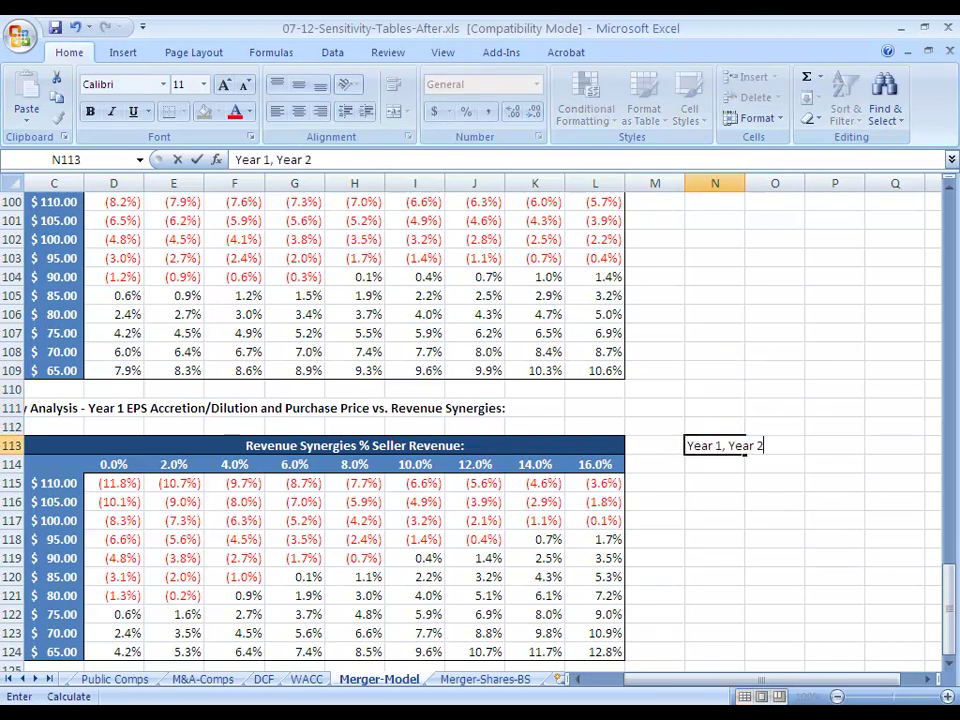
text( and beyond)
key(ctrl+Return)
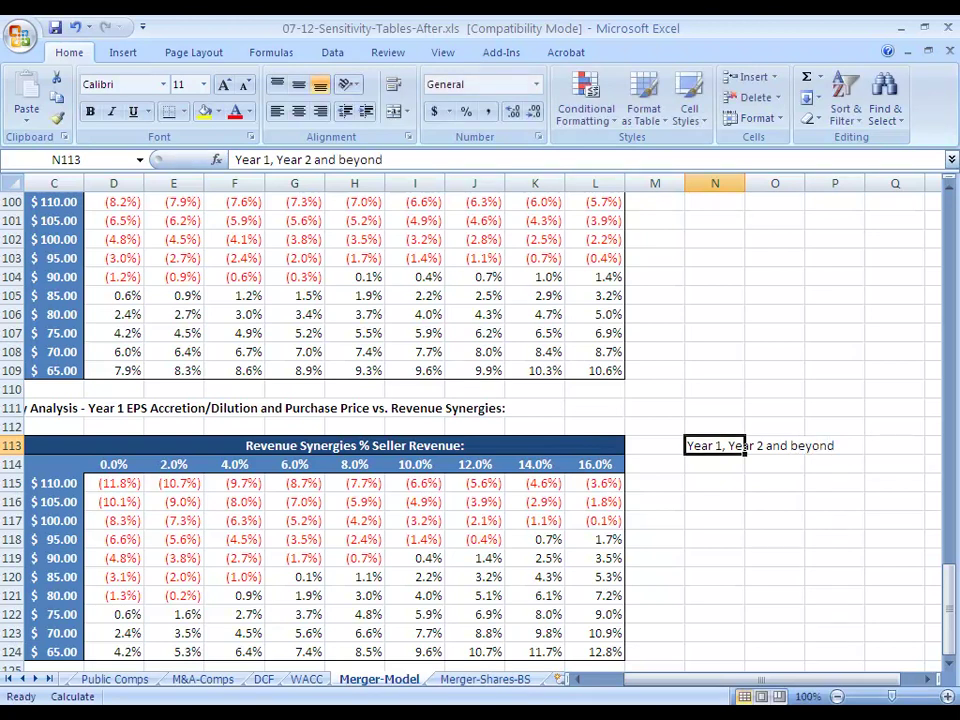
- Clear the note in N113 and return to the start of row 113
key(Delete)
key(Left)
key(Left)
key(Left)
key(Left)
key(Left)
key(Left)
key(Left)
key(Left)
key(Left)
key(Left)
key(Left)
key(Left)
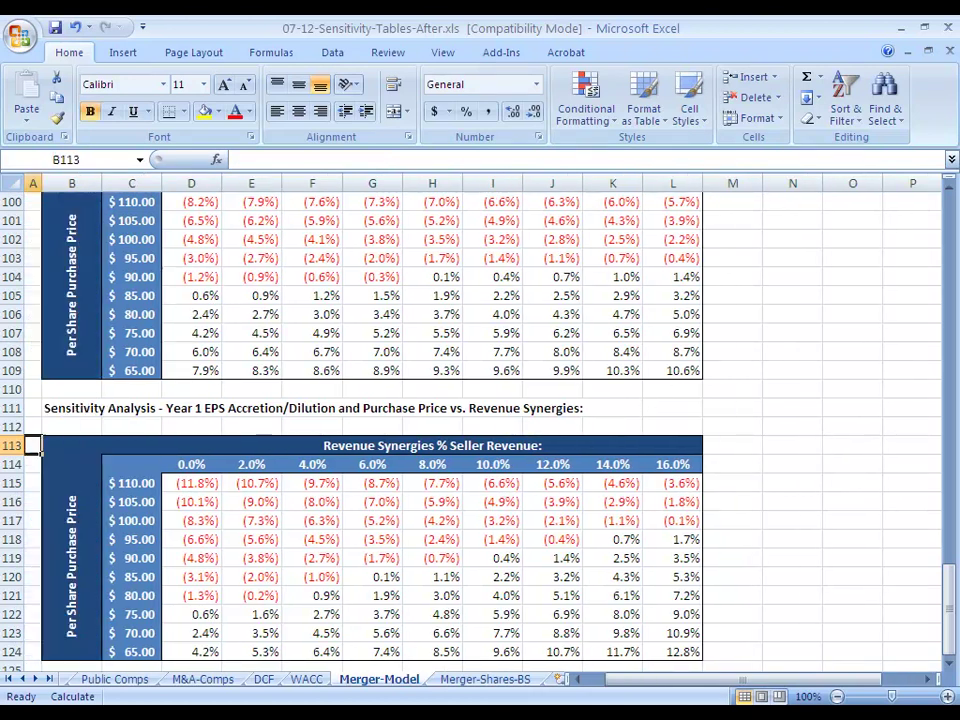
- Review the expense synergies table and its heading above the revenue synergies table, finishing at B96
key(Up)
key(Up)
key(Up)
key(Up)
key(Up)
key(Up)
key(Up)
key(Up)
key(Up)
key(Up)
key(Up)
key(Up)
key(Up)
key(Up)
key(Up)
key(Up)
key(Up)
key(Up)
key(Up)
key(Up)
key(Down)
key(Down)
key(Down)
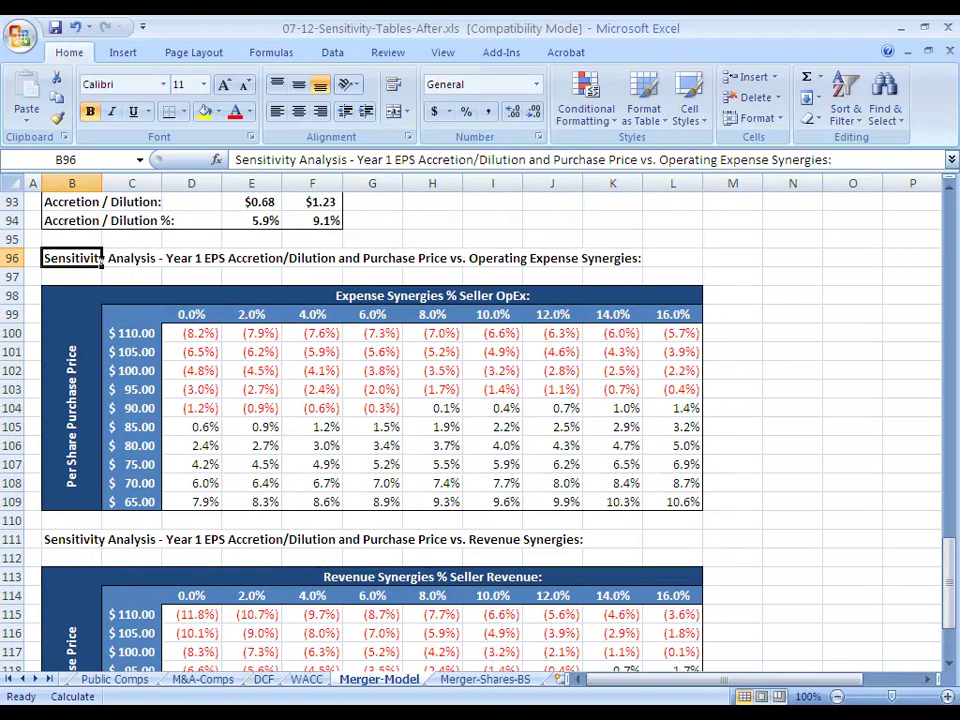